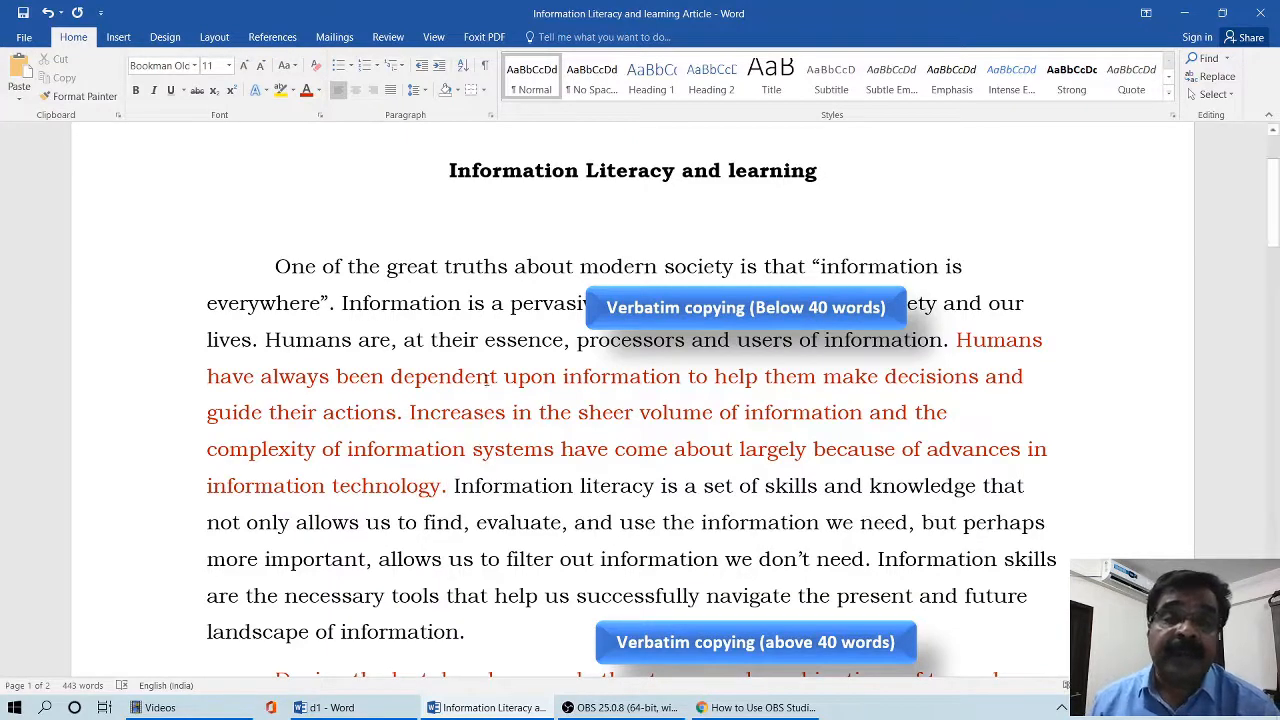
- Examine the red passages in the article that are labelled as verbatim copying, paraphrased content and summarized content
{"action": "scroll", "coordinate": [487, 345], "scroll_direction": "down", "scroll_amount": 1}
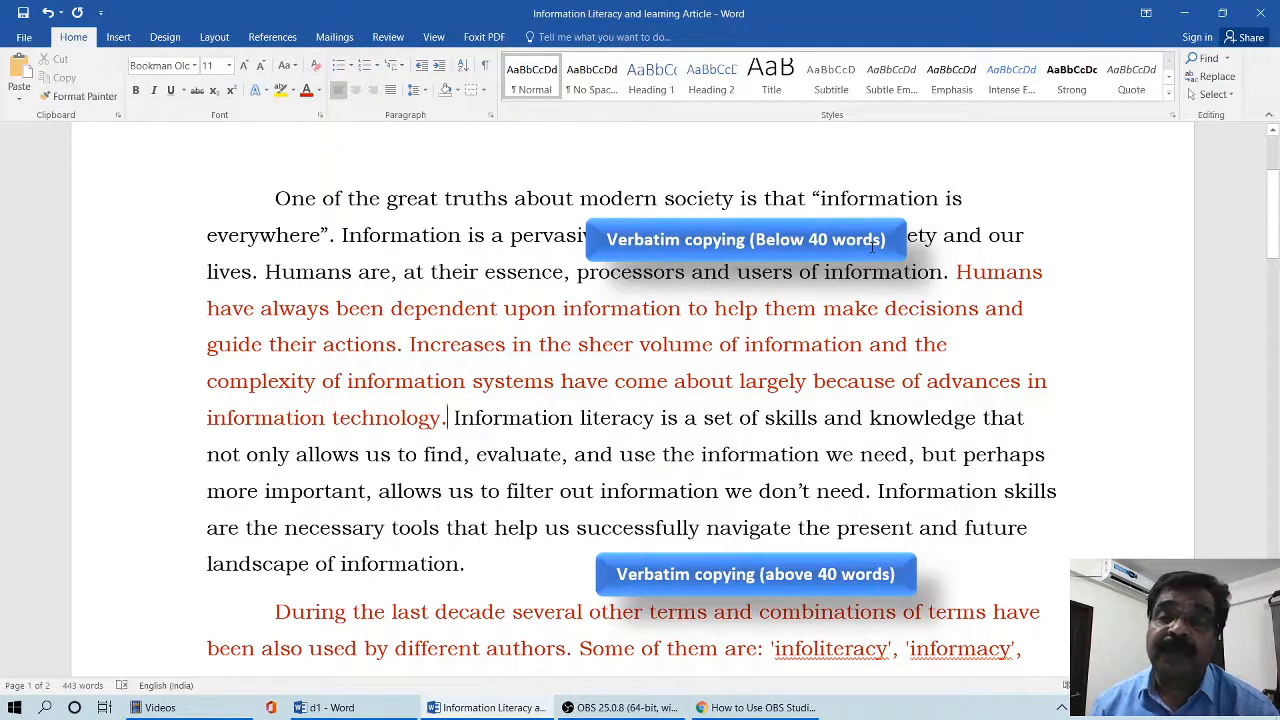
{"action": "left_click_drag", "start_coordinate": [957, 275], "coordinate": [452, 420]}
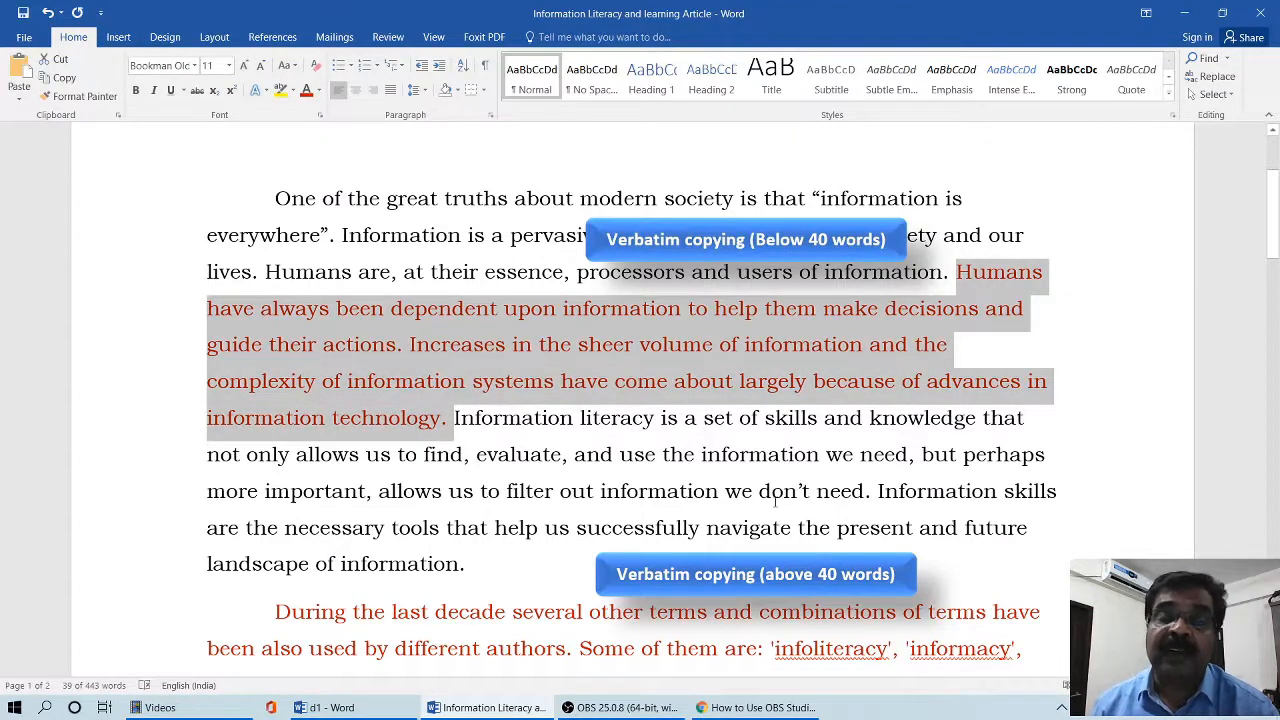
{"action": "scroll", "coordinate": [776, 502], "scroll_direction": "down", "scroll_amount": 3}
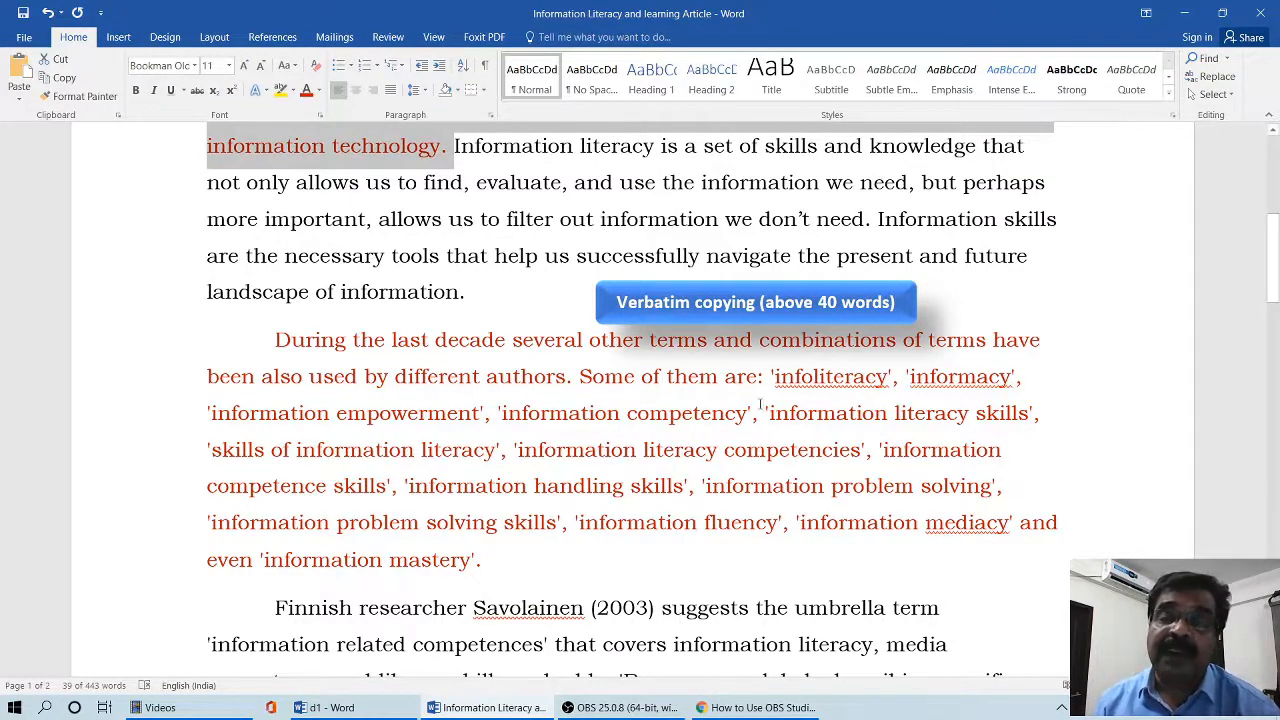
{"action": "scroll", "coordinate": [658, 502], "scroll_direction": "down", "scroll_amount": 2}
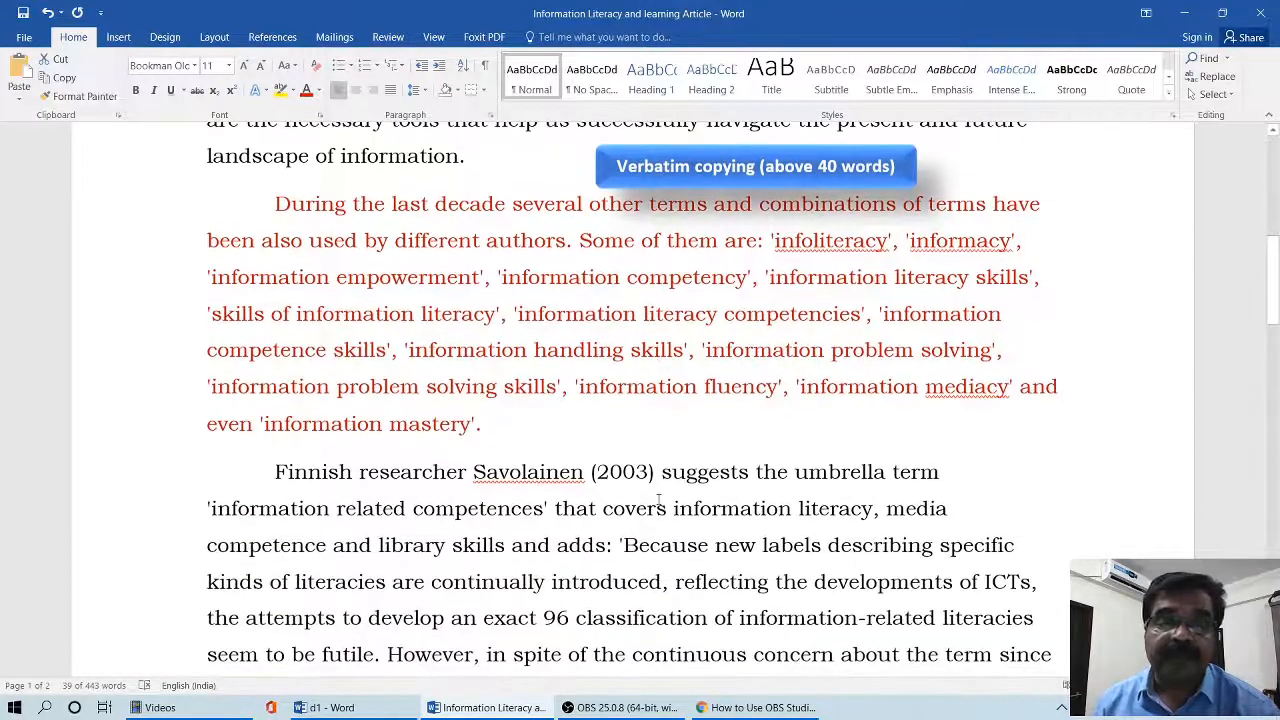
{"action": "scroll", "coordinate": [658, 502], "scroll_direction": "down", "scroll_amount": 6}
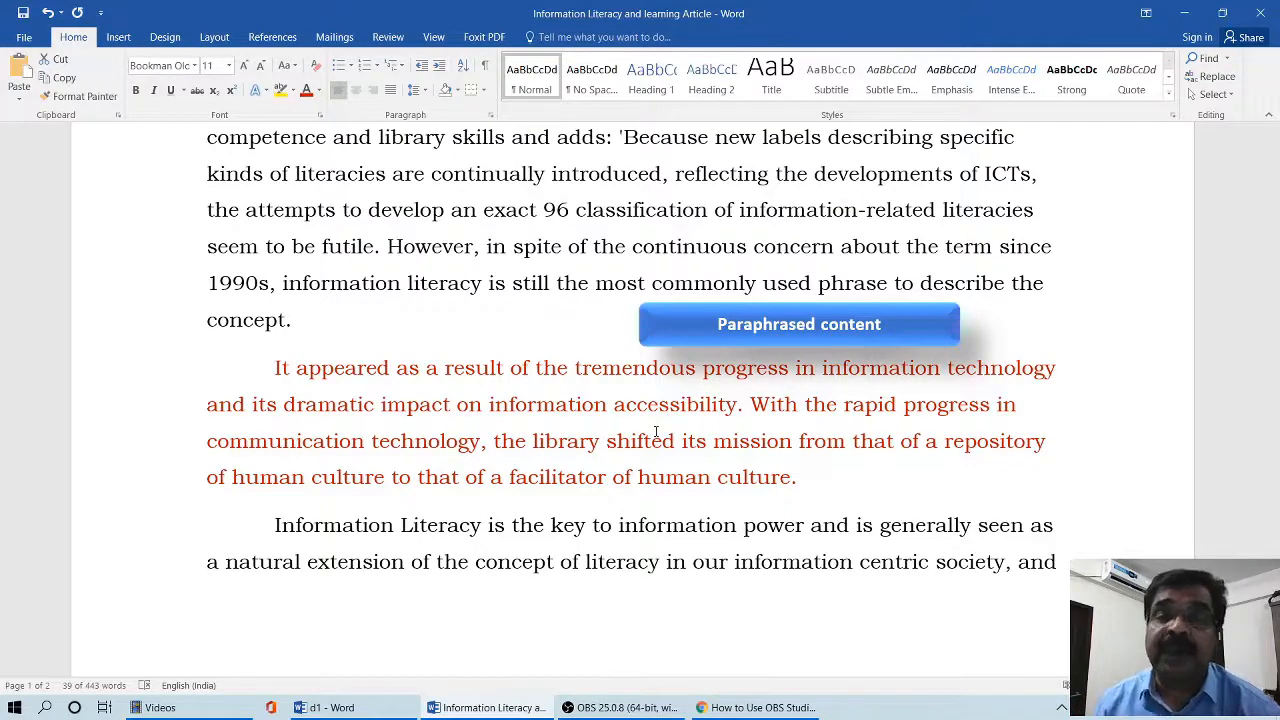
{"action": "scroll", "coordinate": [656, 432], "scroll_direction": "down", "scroll_amount": 6}
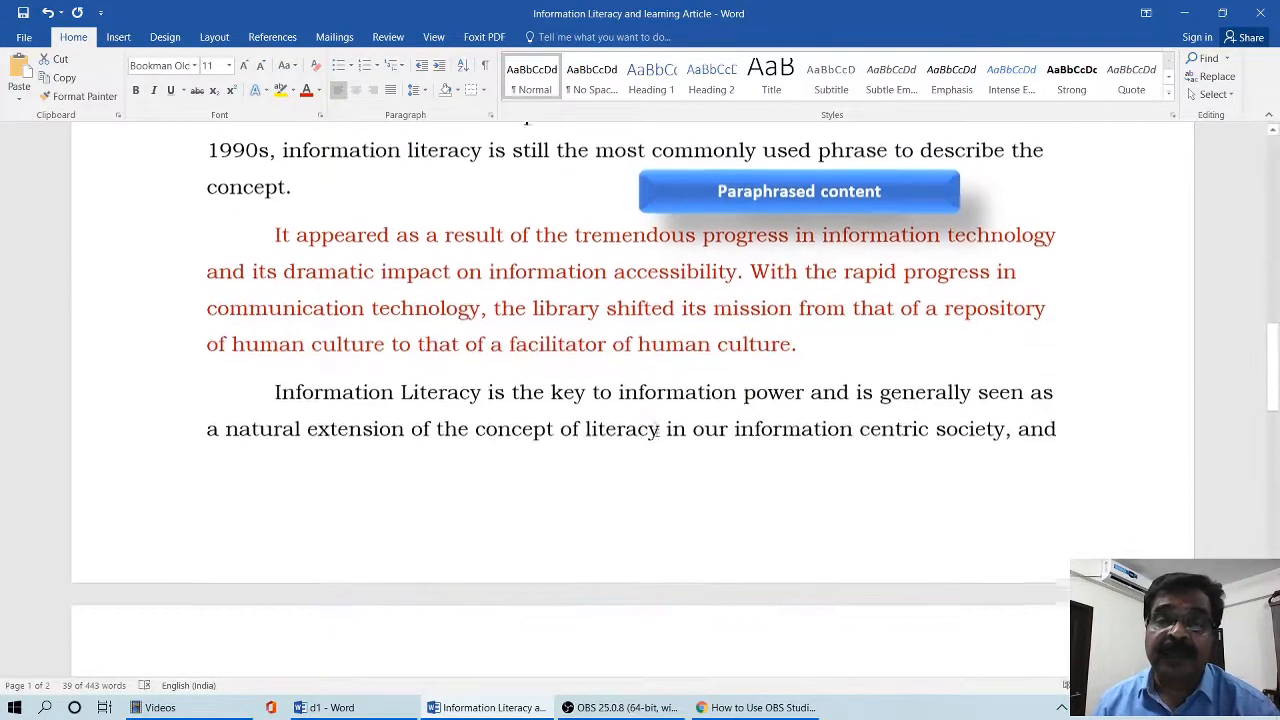
{"action": "scroll", "coordinate": [656, 432], "scroll_direction": "down", "scroll_amount": 2}
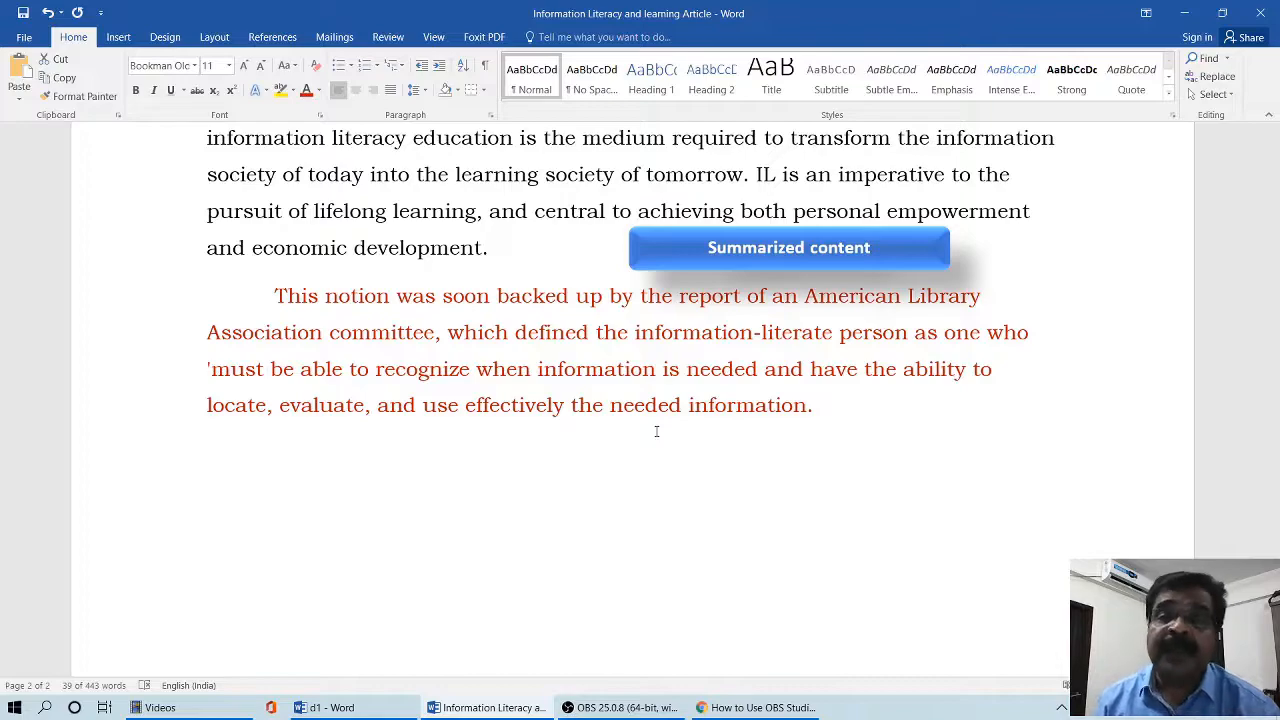
{"action": "scroll", "coordinate": [656, 431], "scroll_direction": "up", "scroll_amount": 12}
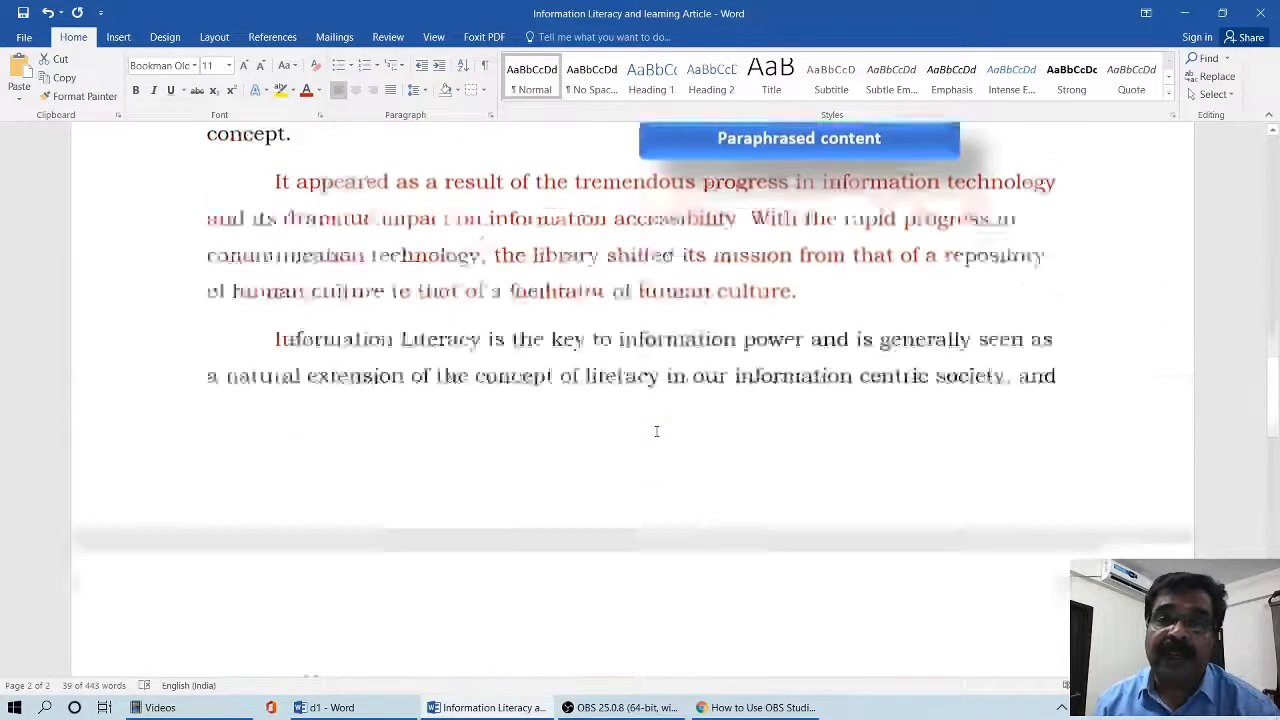
{"action": "scroll", "coordinate": [668, 455], "scroll_direction": "up", "scroll_amount": 5}
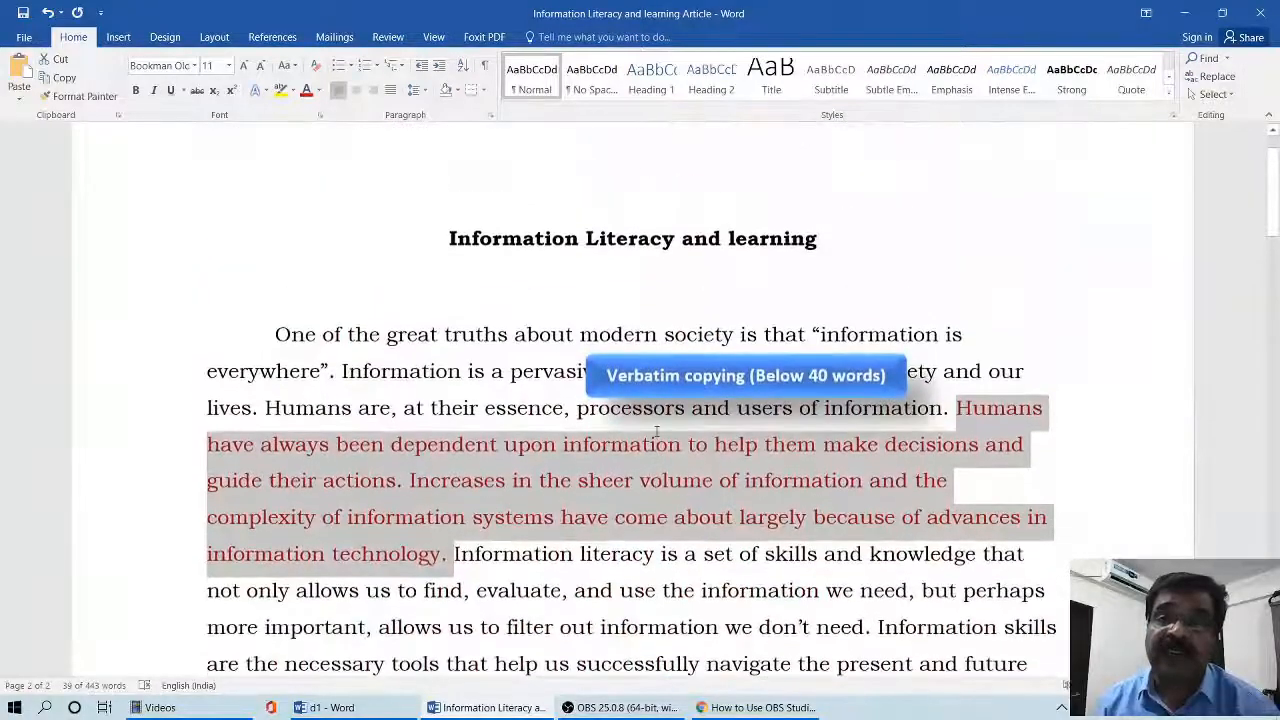
{"action": "left_click", "coordinate": [668, 455]}
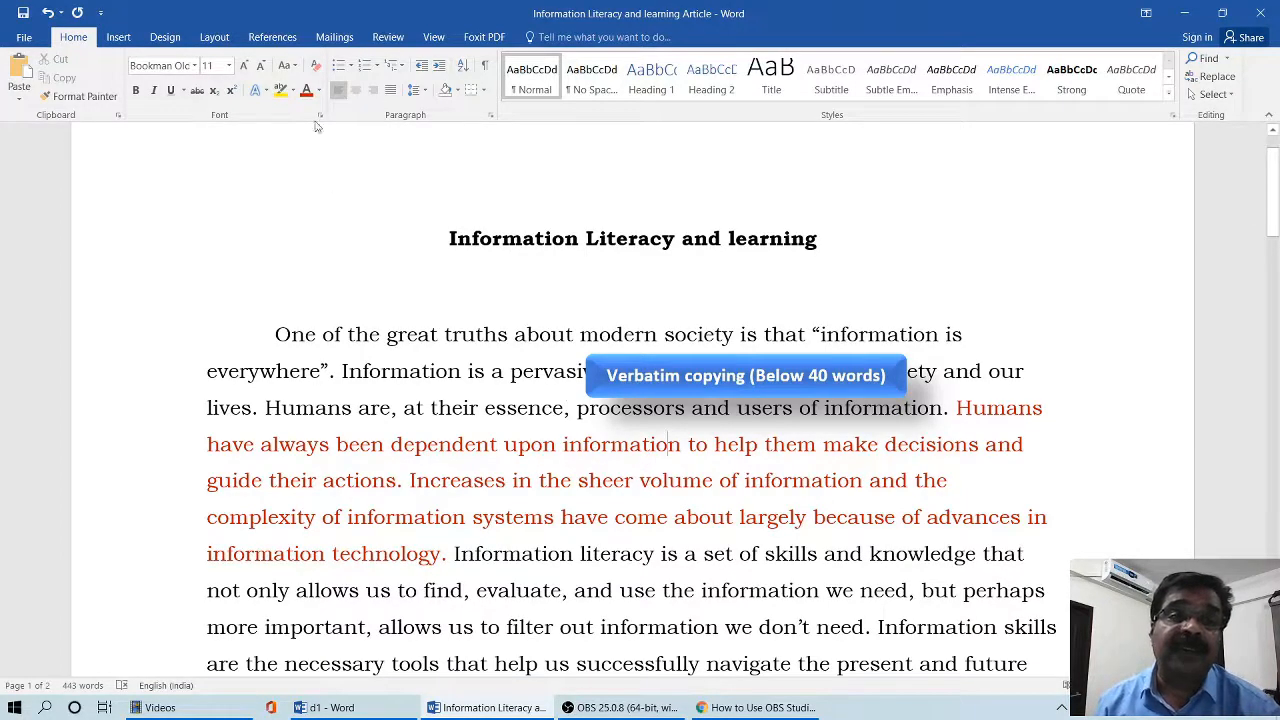
- Open the Source Manager and delete the Placeholder1 source from the master list
{"action": "left_click", "coordinate": [280, 40]}
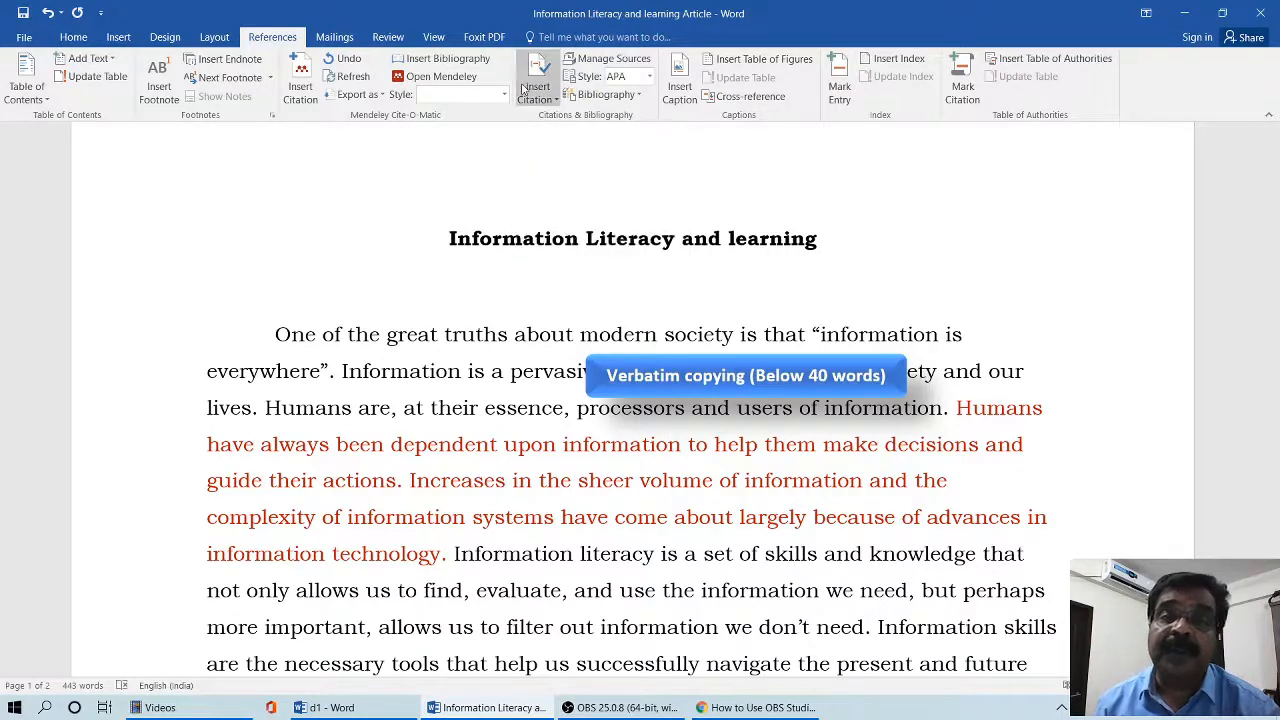
{"action": "left_click", "coordinate": [603, 62]}
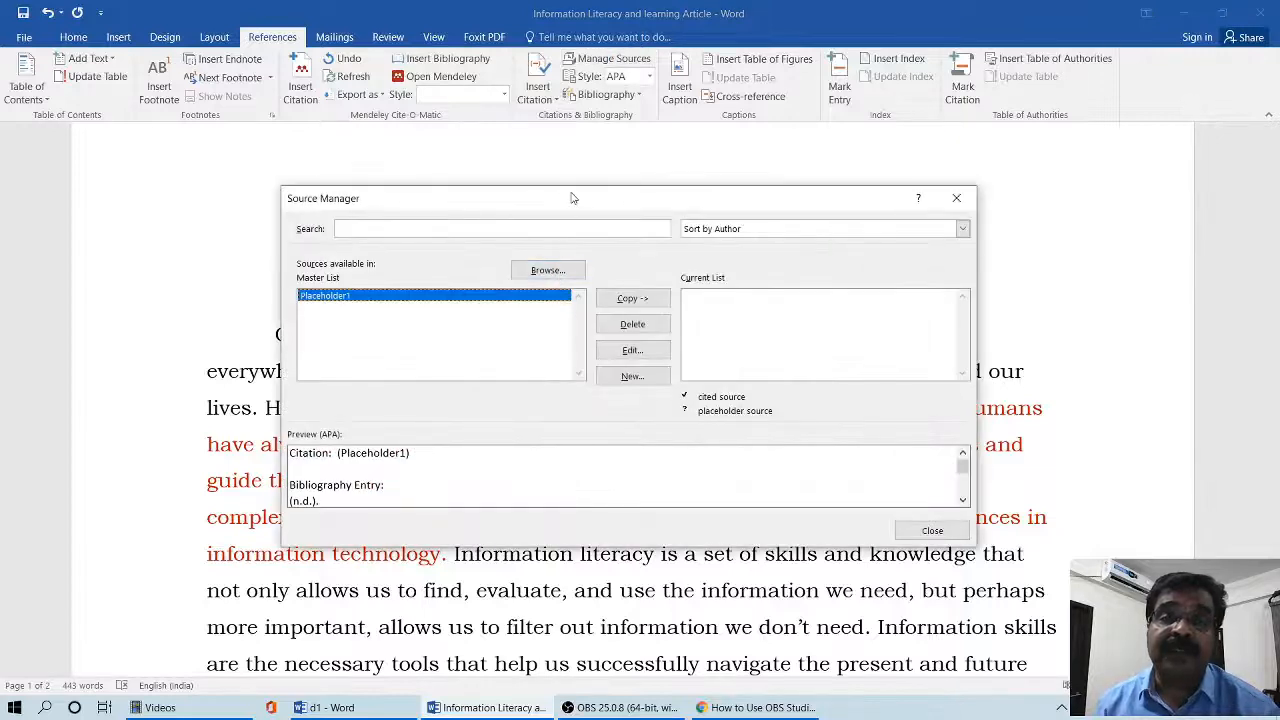
{"action": "left_click_drag", "start_coordinate": [571, 194], "coordinate": [512, 163]}
{"action": "left_click", "coordinate": [572, 294]}
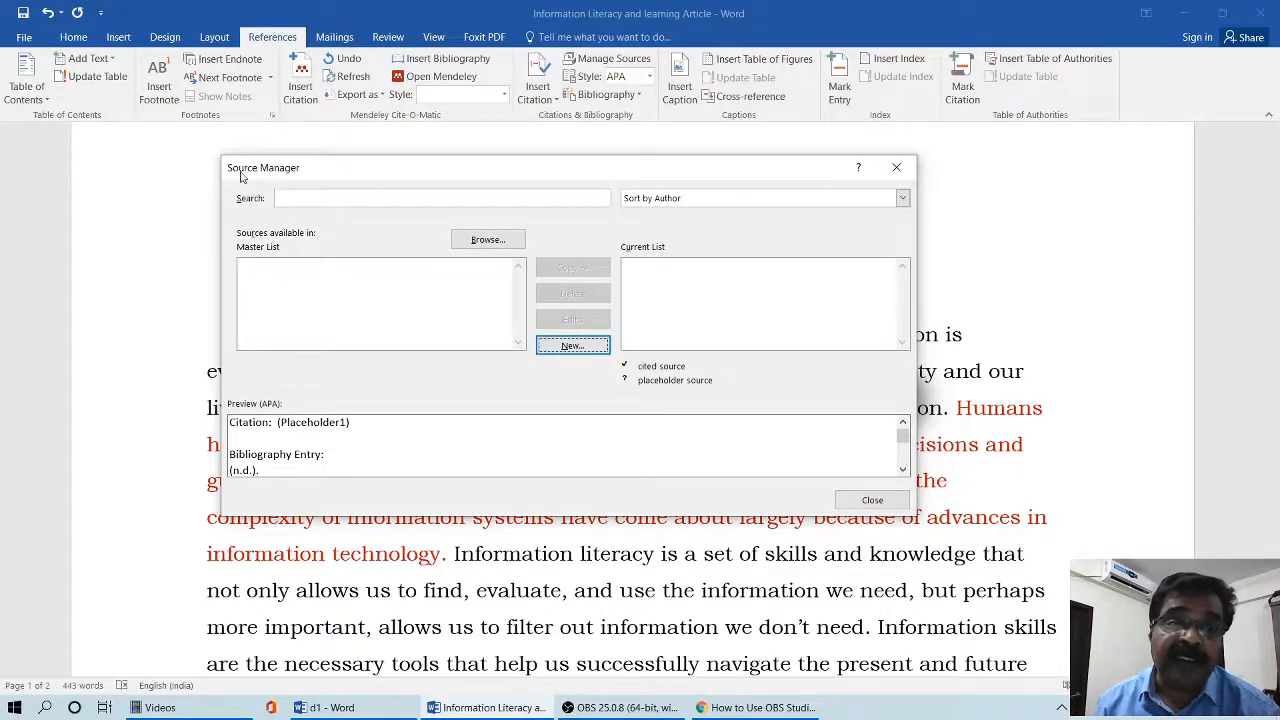
- Start a new bibliography source with Journal Article as the source type
{"action": "left_click", "coordinate": [572, 348]}
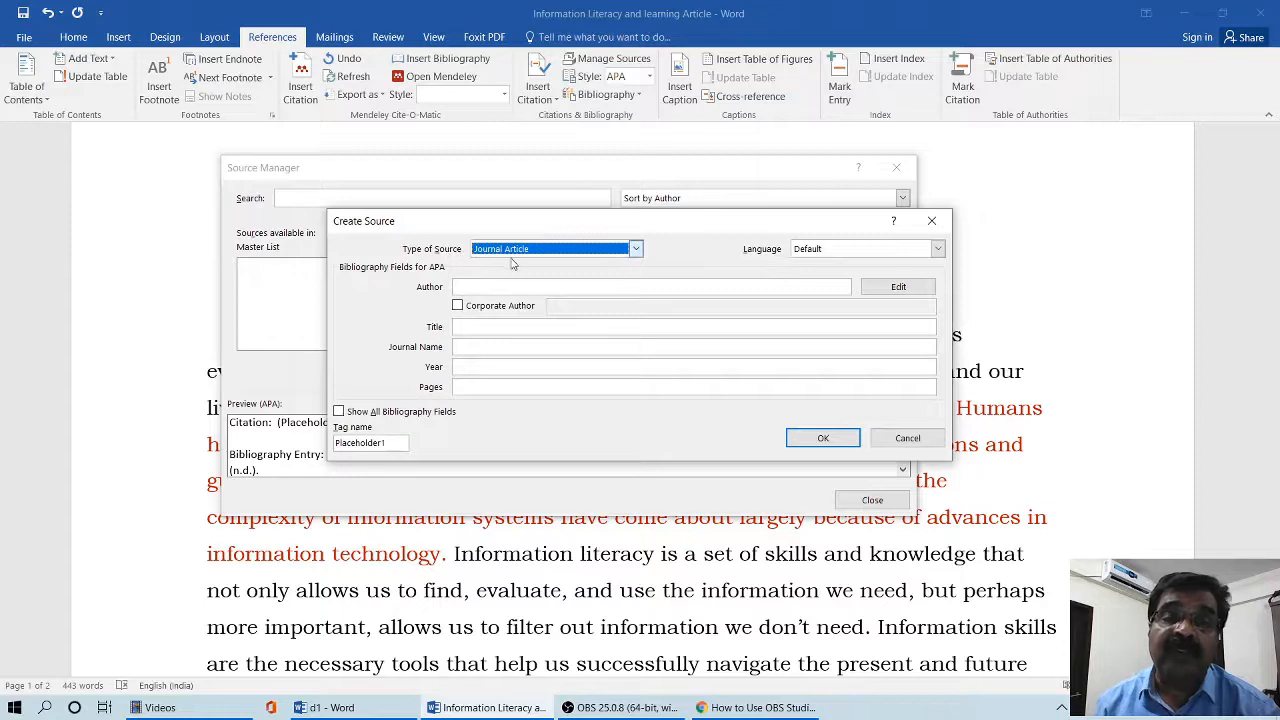
{"action": "left_click", "coordinate": [635, 249]}
{"action": "mouse_move", "coordinate": [638, 280]}
{"action": "left_mouse_down"}
{"action": "mouse_move", "coordinate": [640, 310]}
{"action": "mouse_move", "coordinate": [650, 262]}
{"action": "left_mouse_up"}
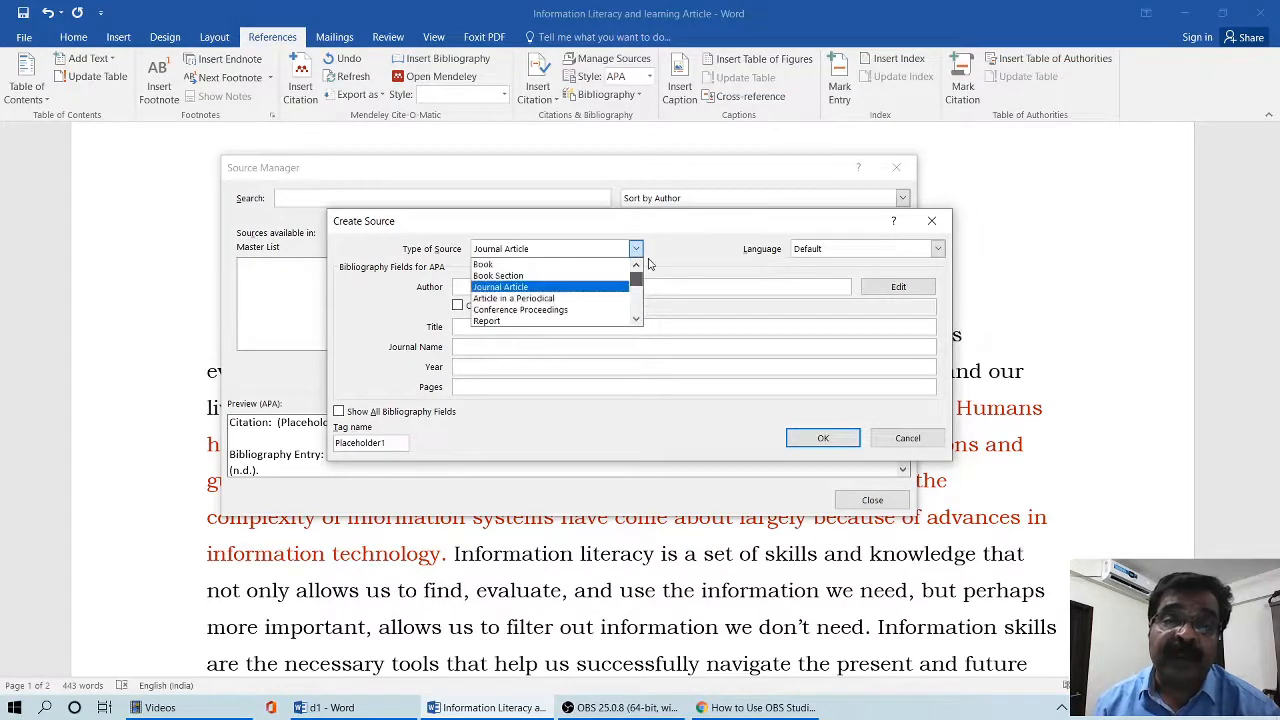
{"action": "left_click", "coordinate": [561, 288]}
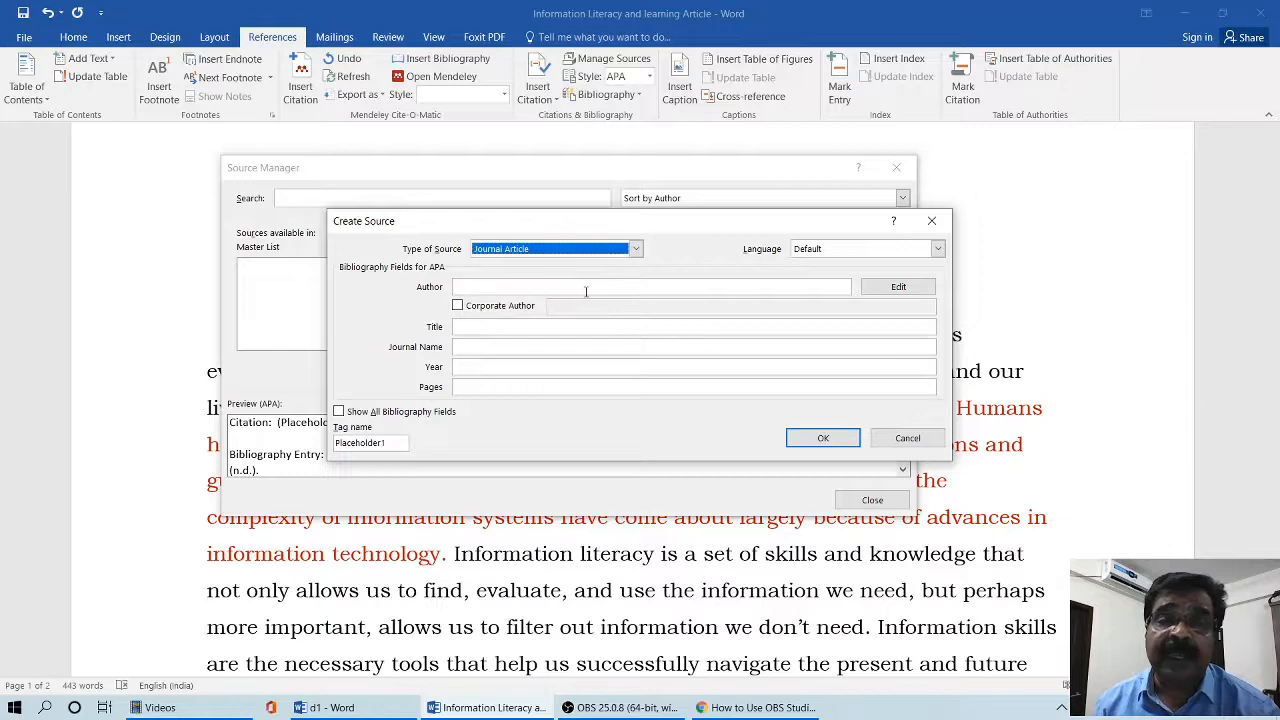
- Add the first author to the source's name list by entering the author's last name and first initial
{"action": "left_click", "coordinate": [886, 289]}
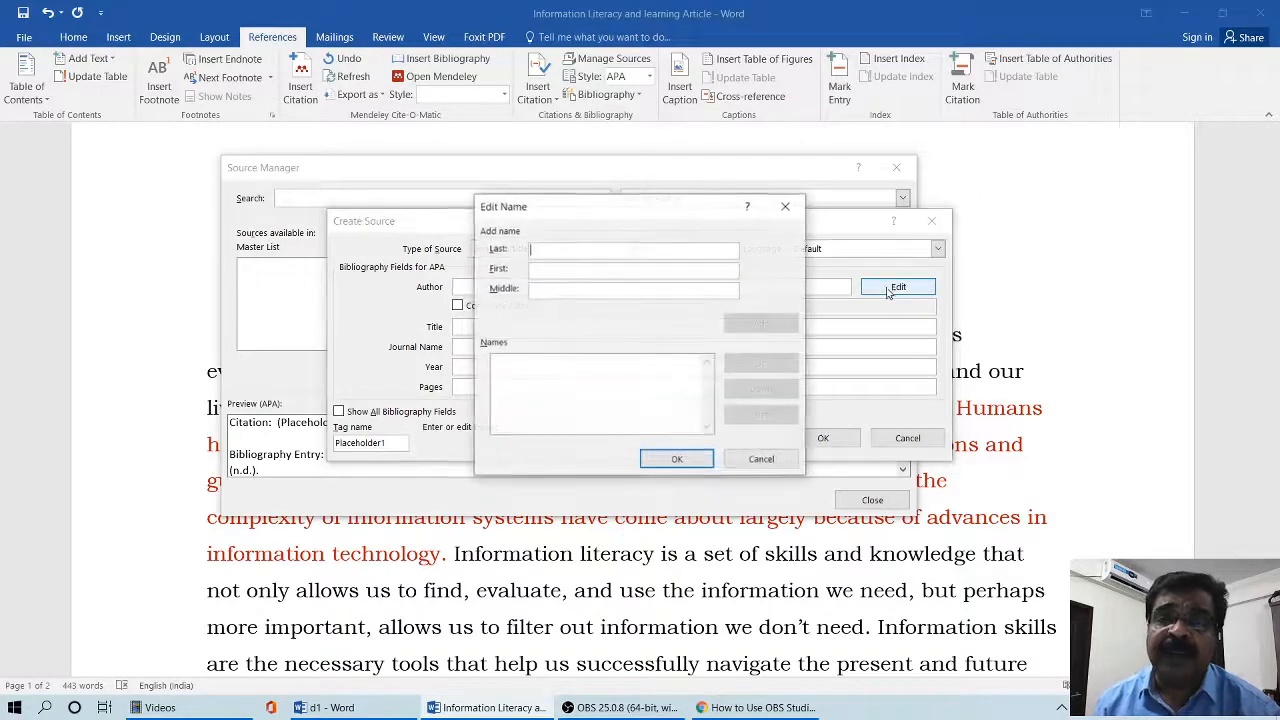
{"action": "left_click_drag", "start_coordinate": [634, 212], "coordinate": [620, 153]}
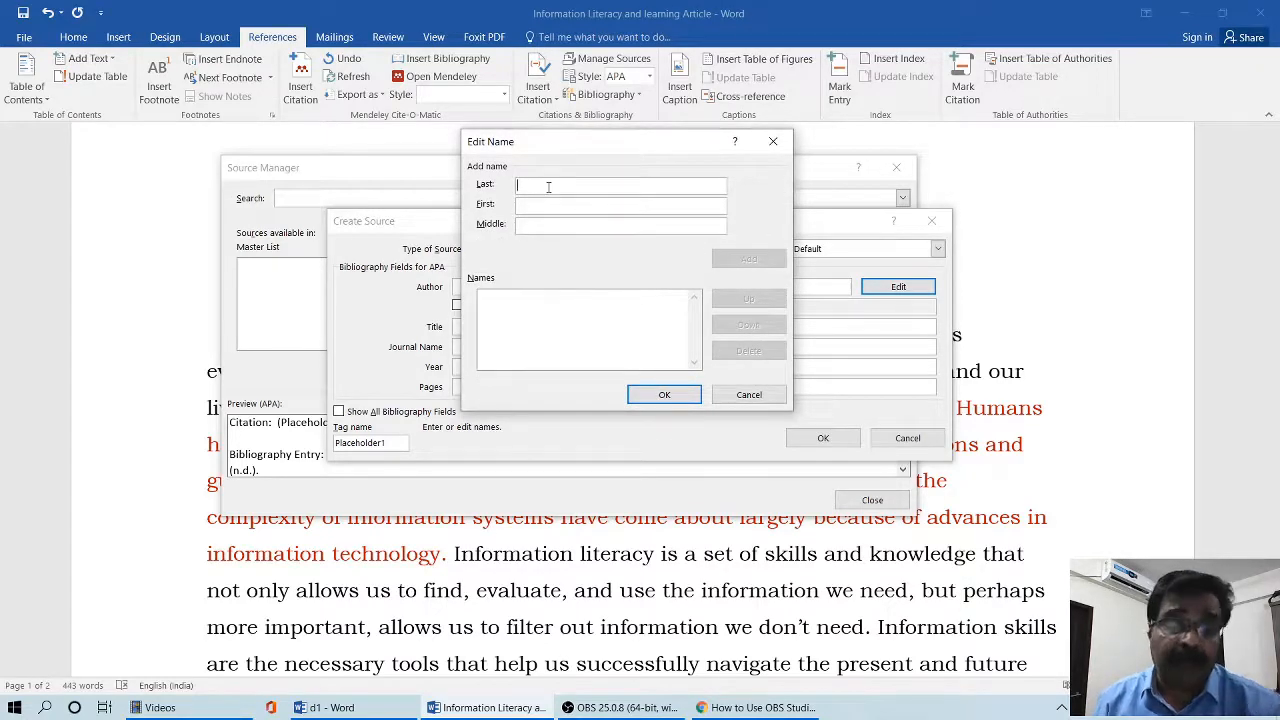
{"action": "type", "text": "Gop"}
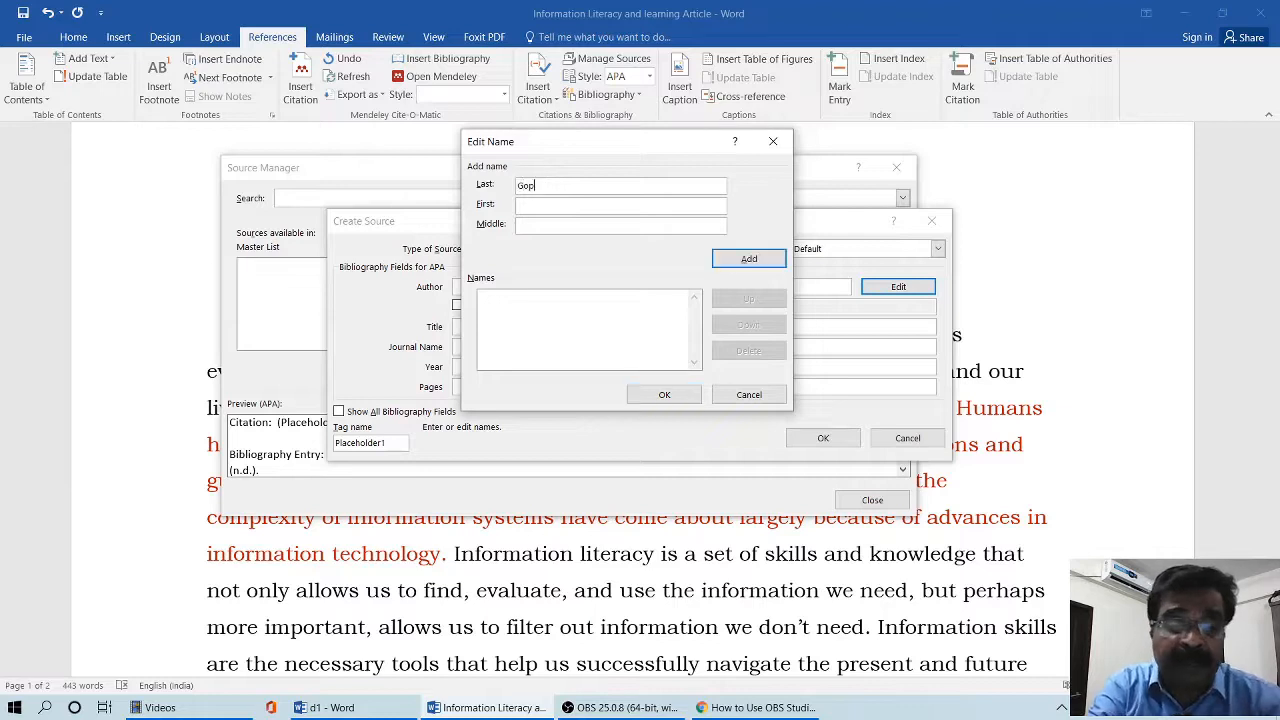
{"action": "type", "text": "alumar"}
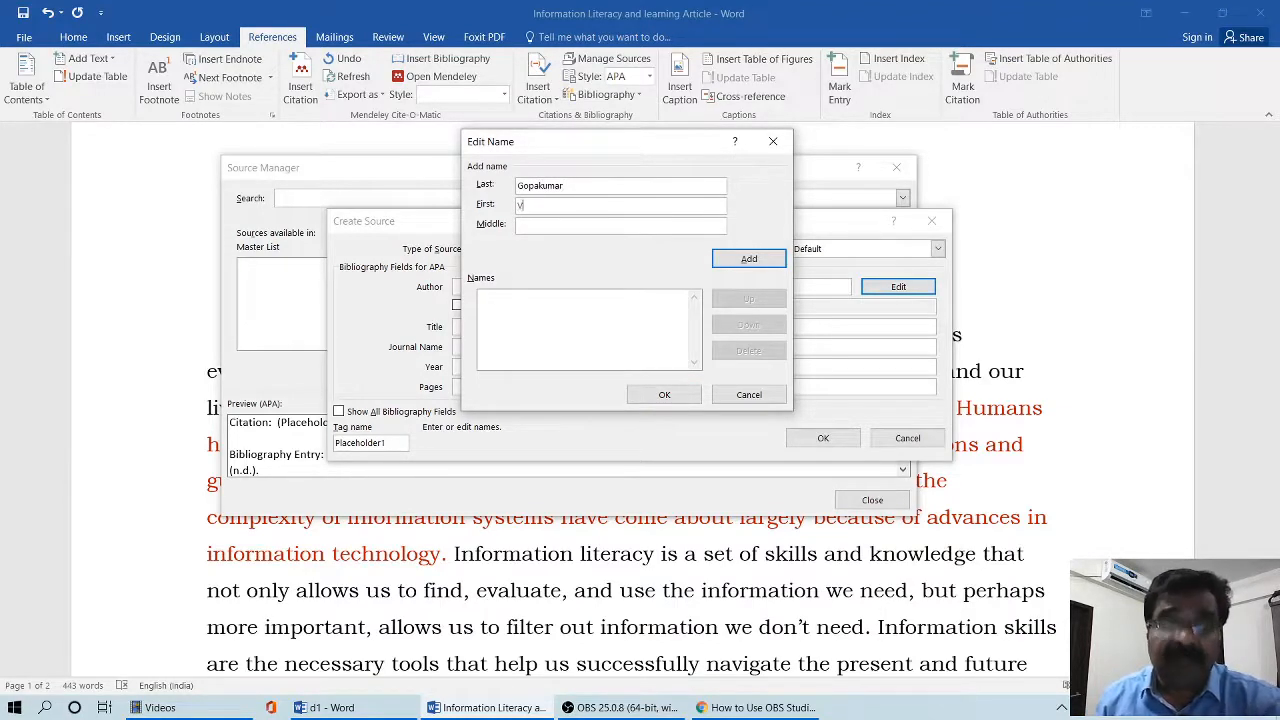
{"action": "left_click", "coordinate": [520, 205]}
{"action": "type", "text": "V"}
{"action": "left_click", "coordinate": [741, 259]}
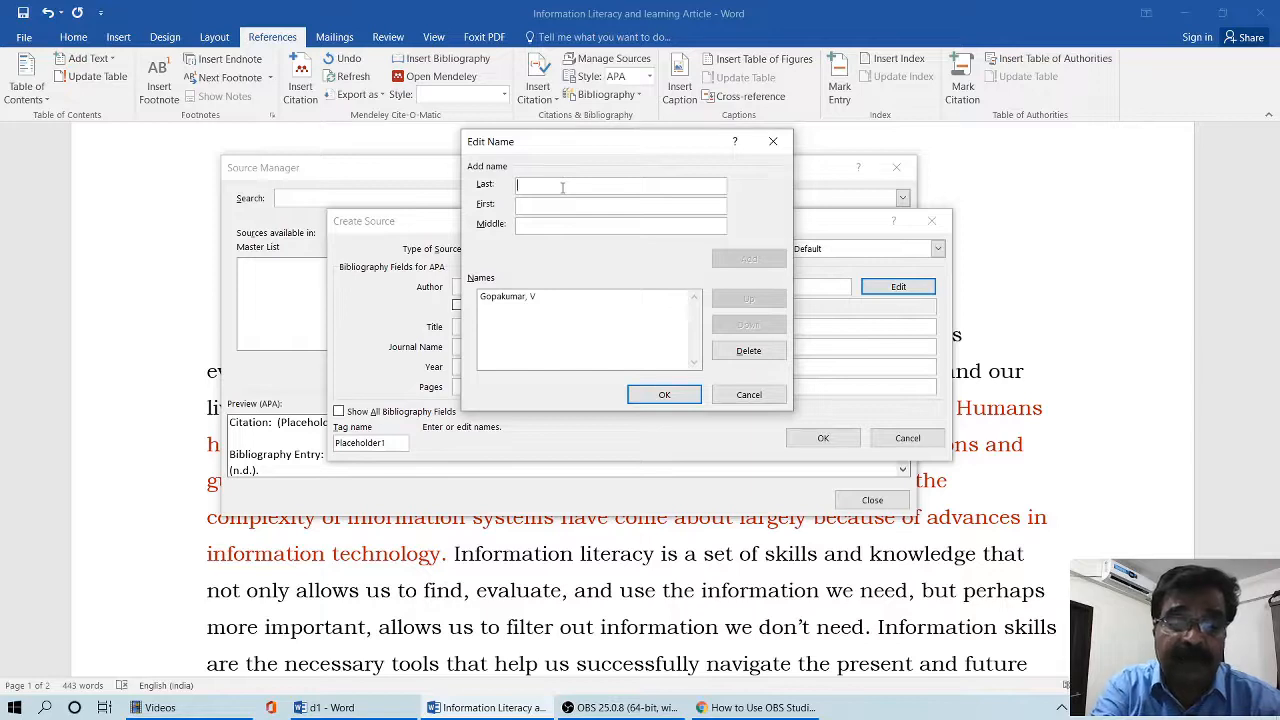
- Add the second author with last name, first initial and middle initial, and apply the author list to the source
{"action": "type", "text": "Baradol"}
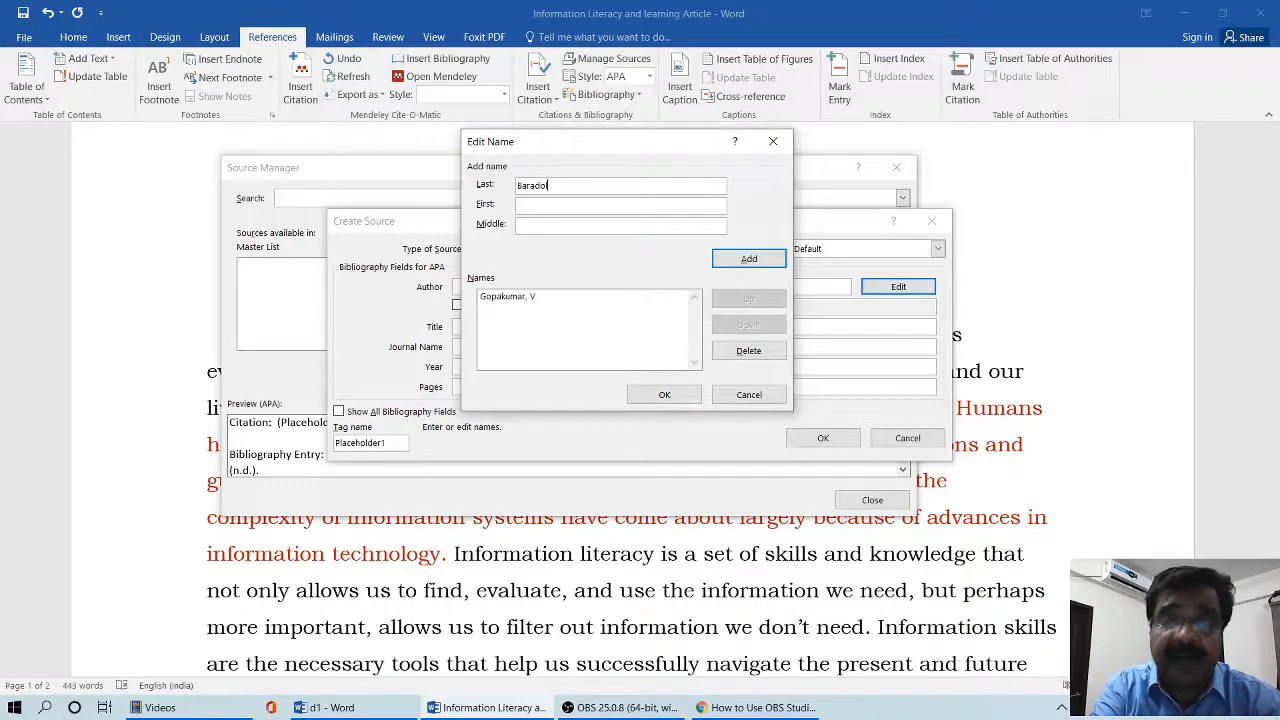
{"action": "left_click", "coordinate": [577, 204]}
{"action": "left_click", "coordinate": [573, 226]}
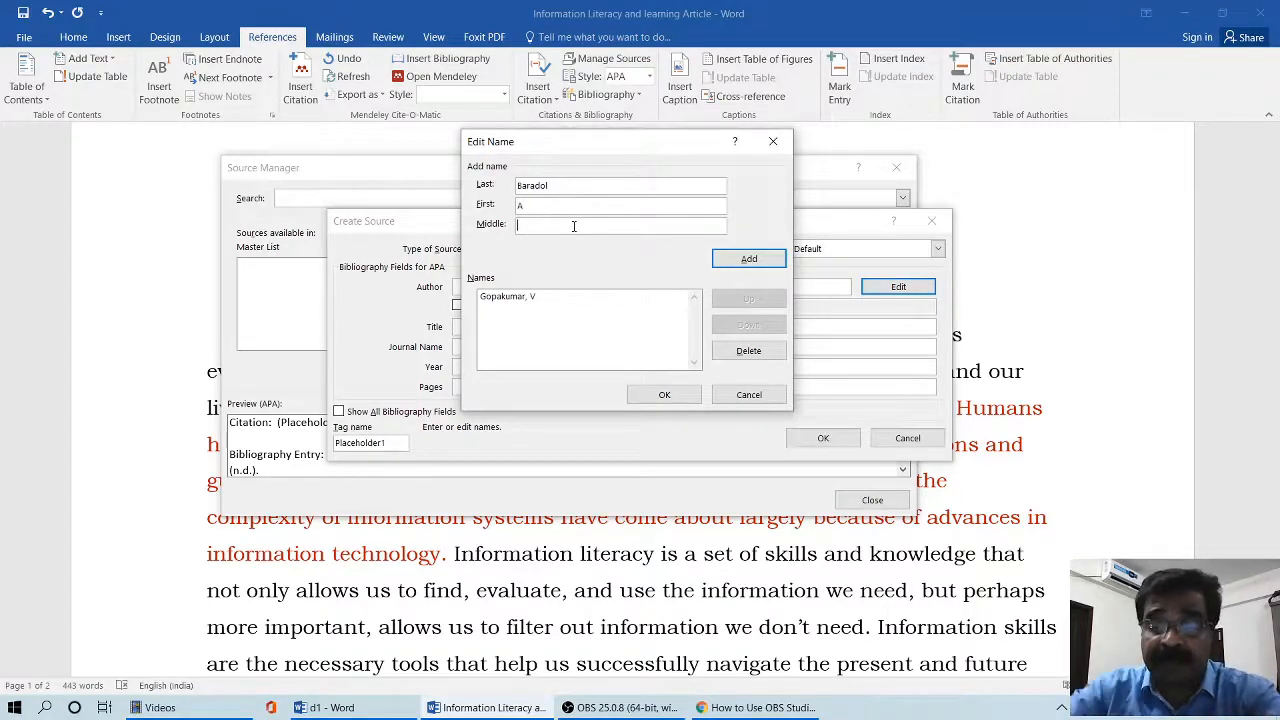
{"action": "type", "text": "K"}
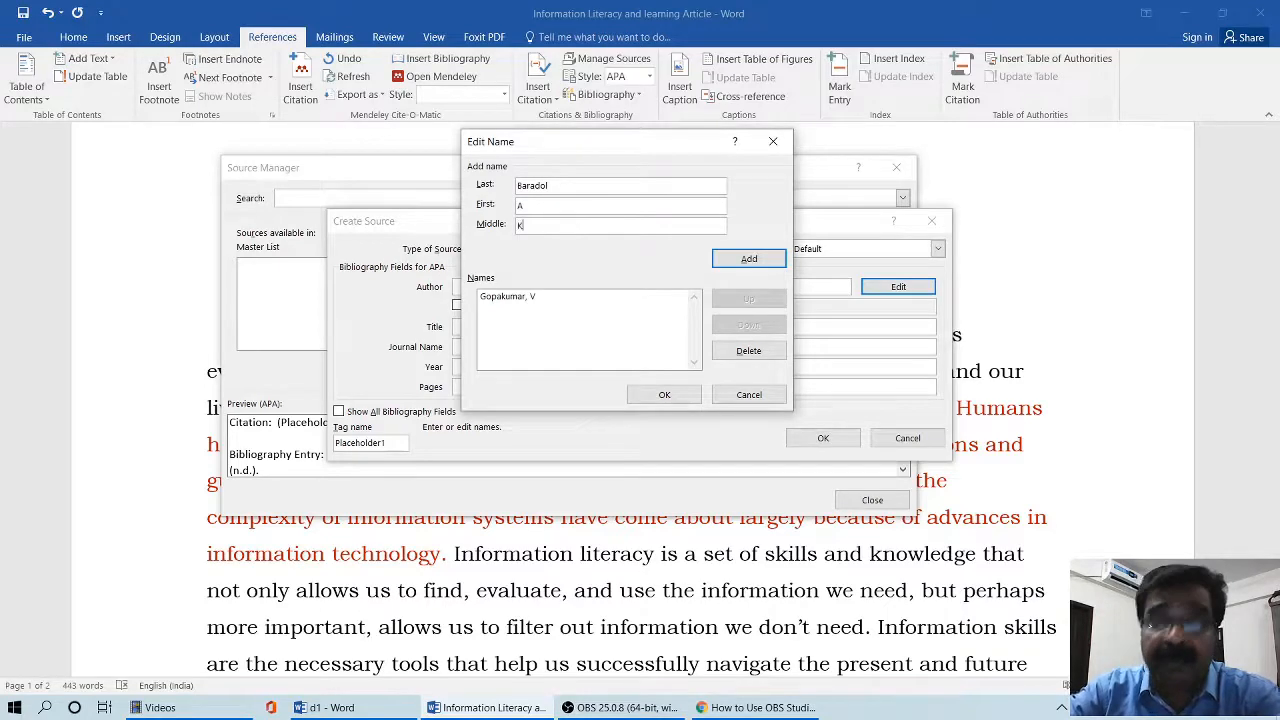
{"action": "left_click", "coordinate": [729, 257]}
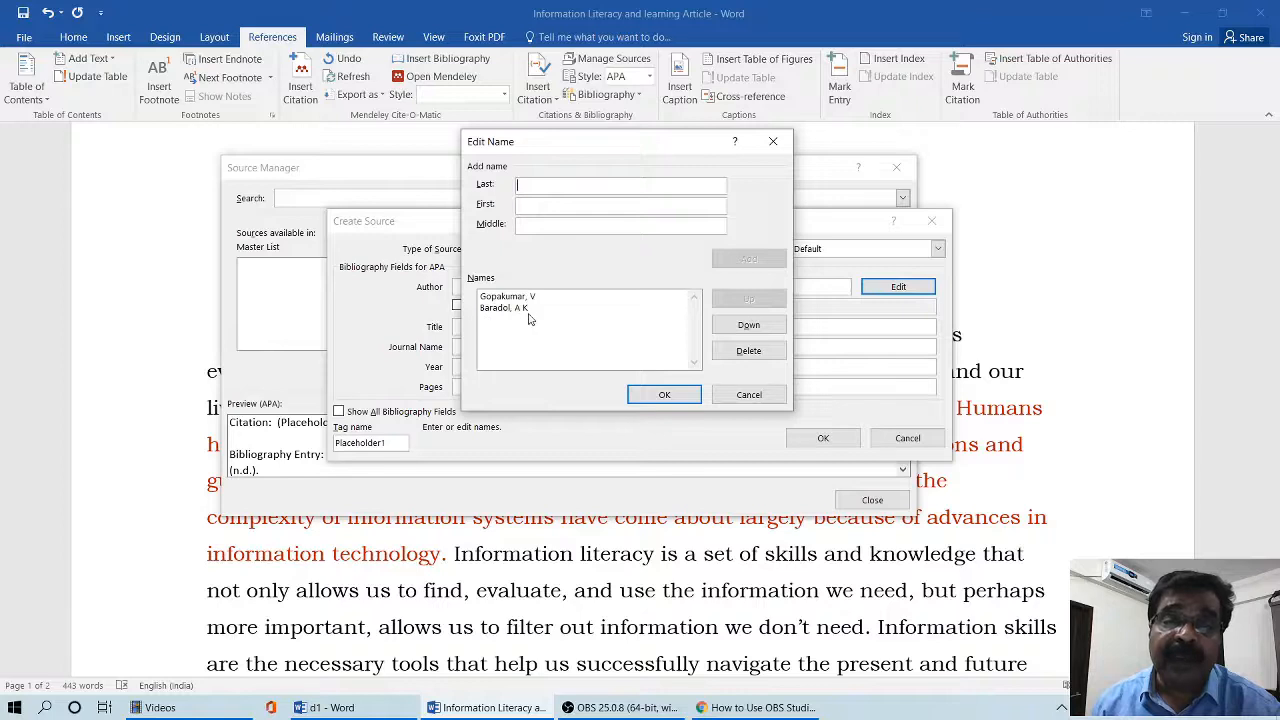
{"action": "left_click", "coordinate": [652, 399]}
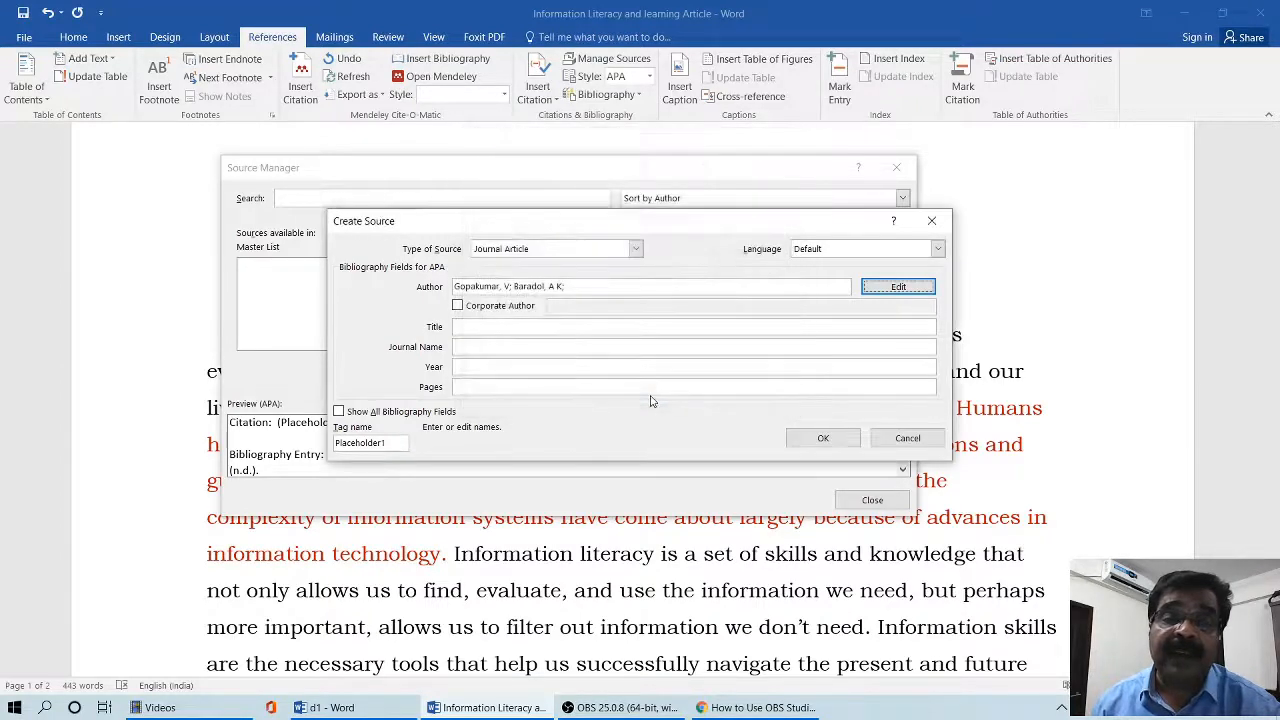
- Enter the article title "Information literacy among the librarians in academic institutions of Managlore city: A survey"
{"action": "left_click", "coordinate": [522, 326]}
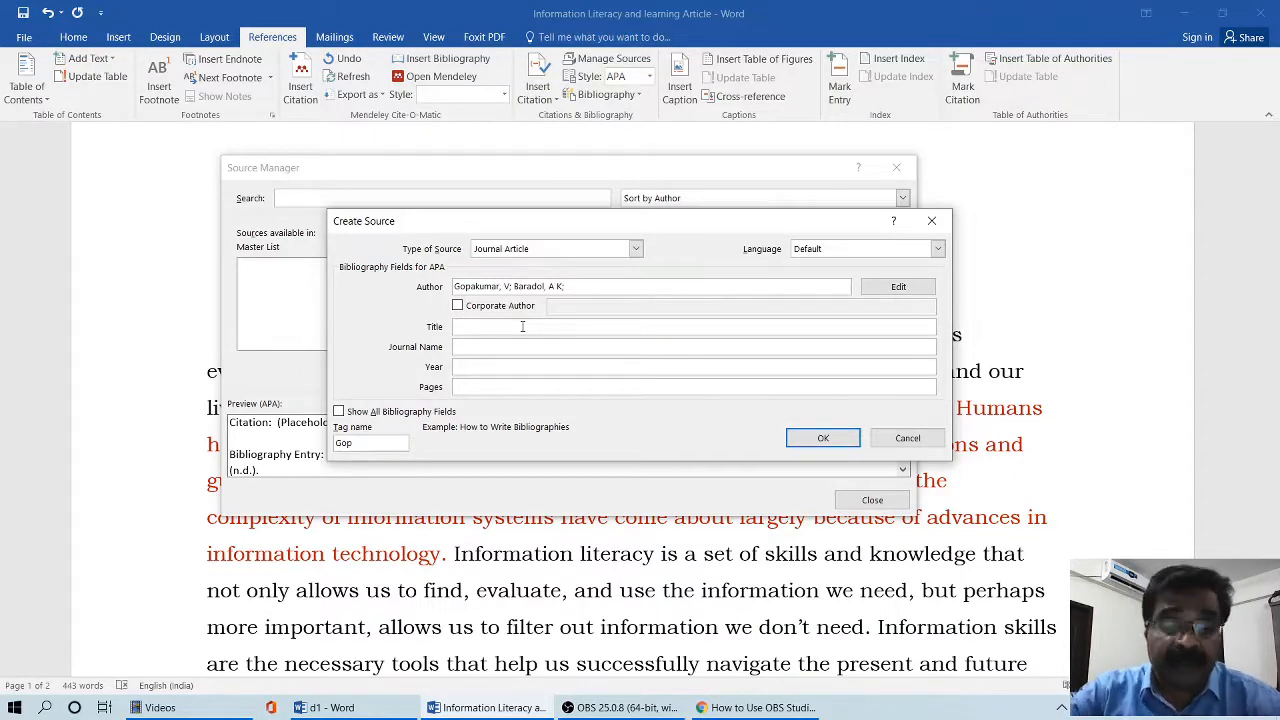
{"action": "type", "text": "Infor"}
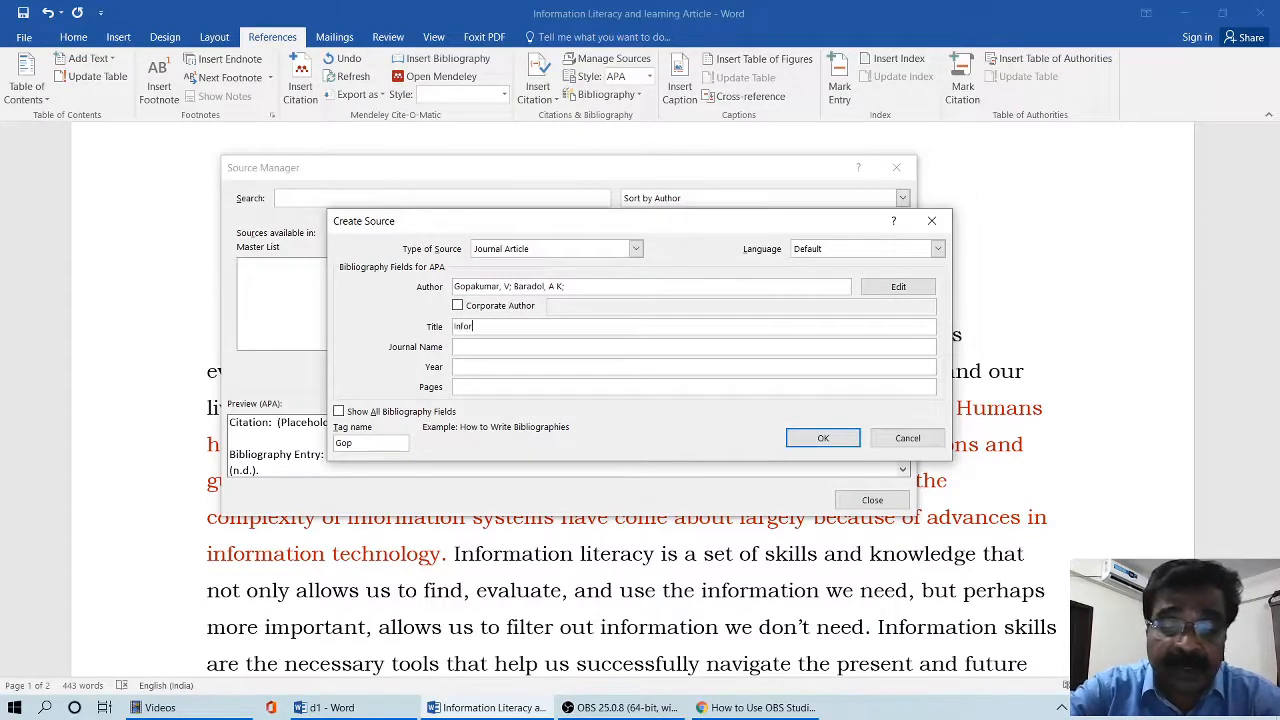
{"action": "type", "text": "mation literacy among the"}
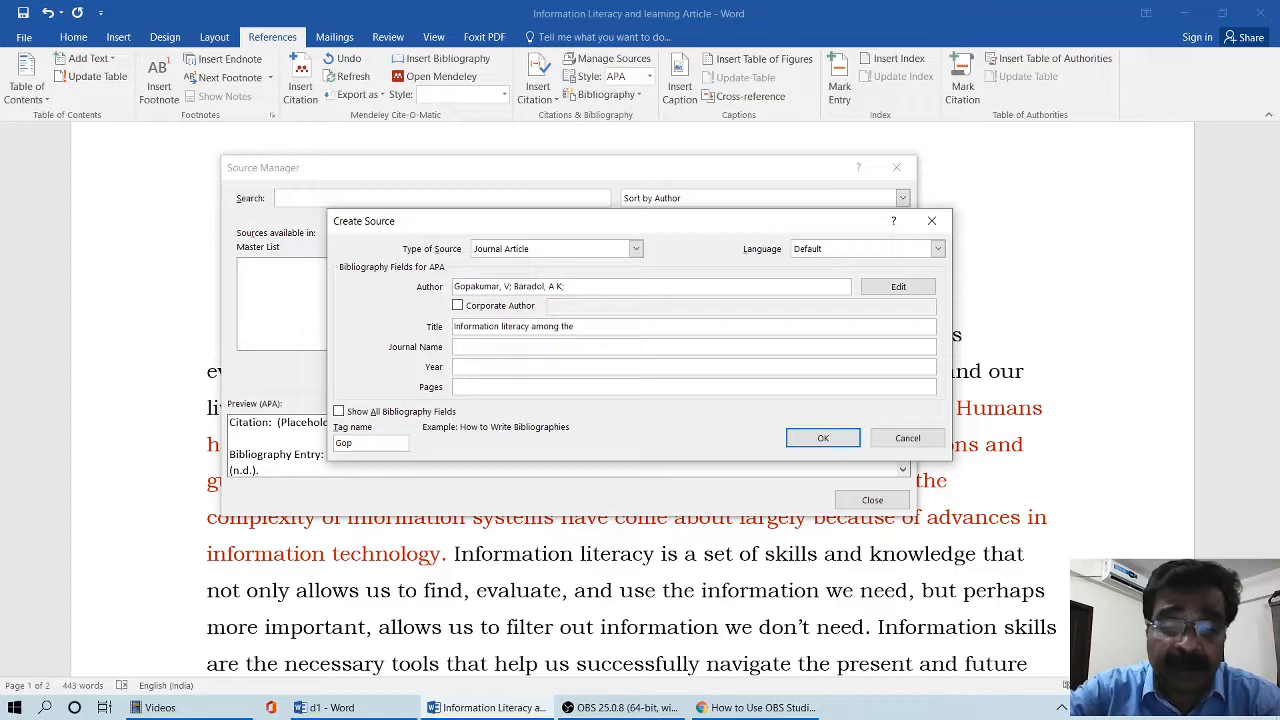
{"action": "type", "text": " librari"}
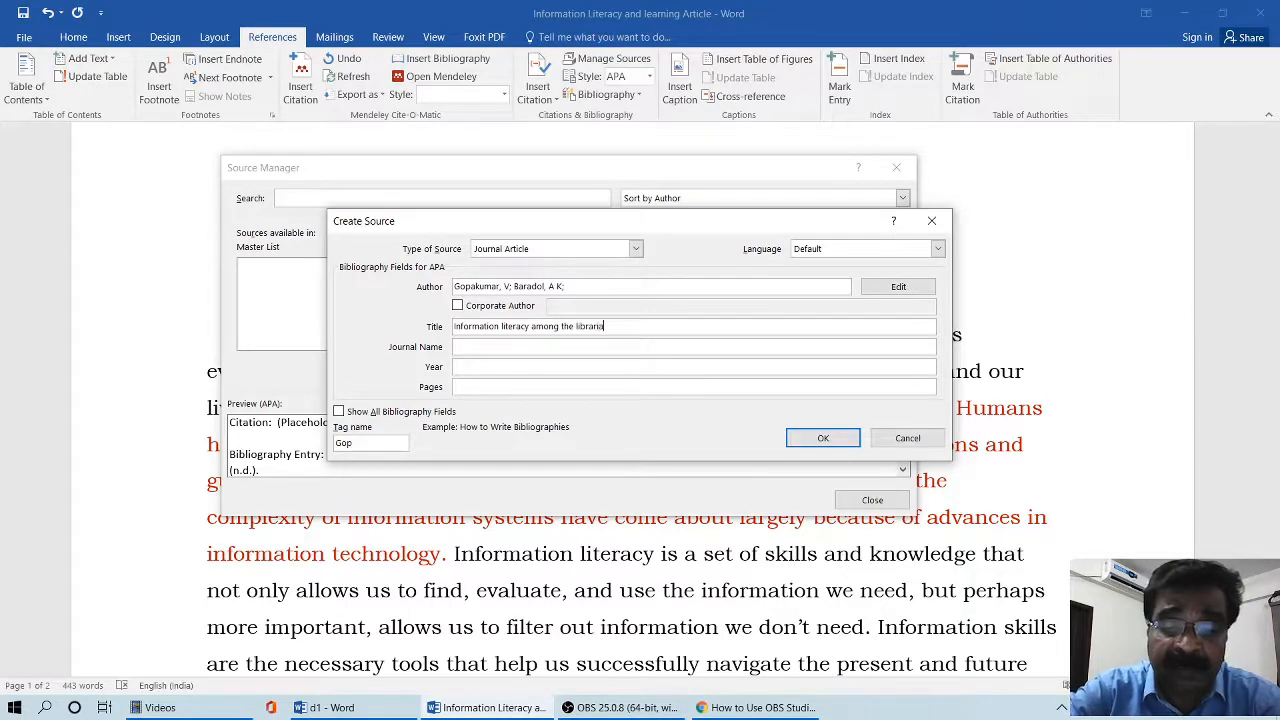
{"action": "type", "text": "ans in academic ins"}
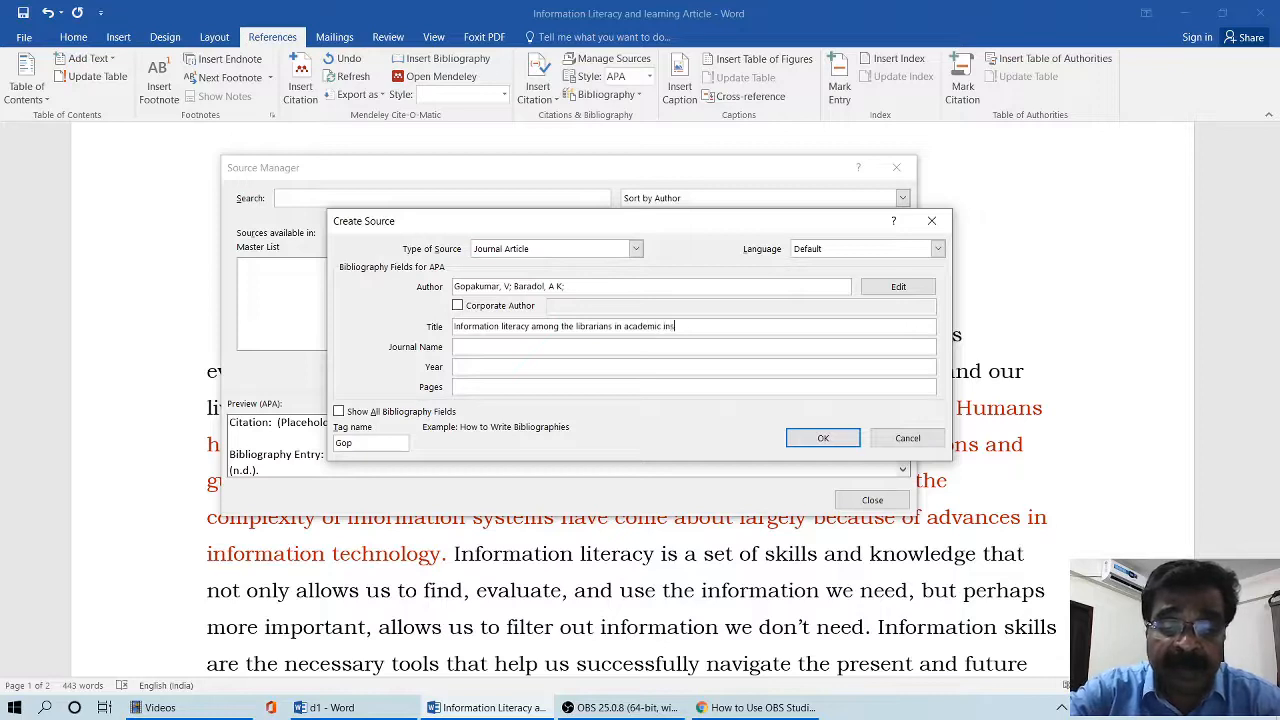
{"action": "type", "text": "titutions of Managlore city: A survey"}
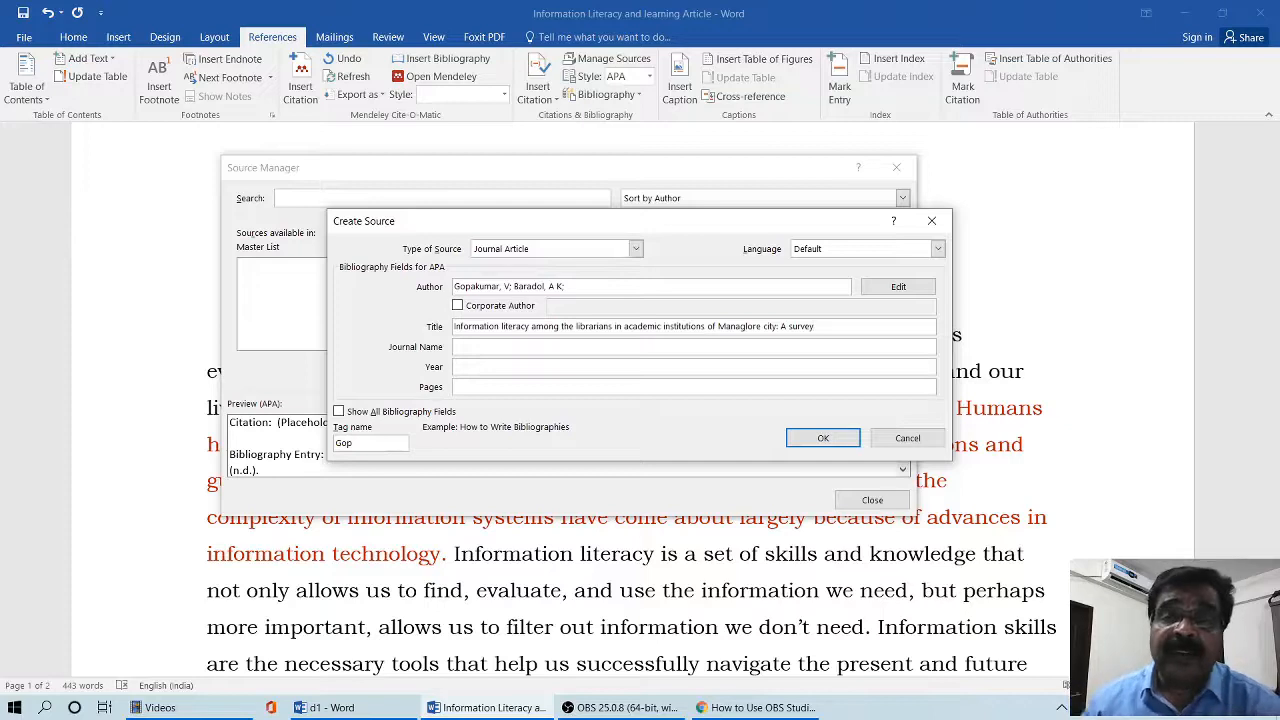
- Set the source's journal name to "Indian Journal of Academic Librarianship" and the publication year to 2014
{"action": "left_click", "coordinate": [471, 347]}
{"action": "type", "text": "Indian Jour"}
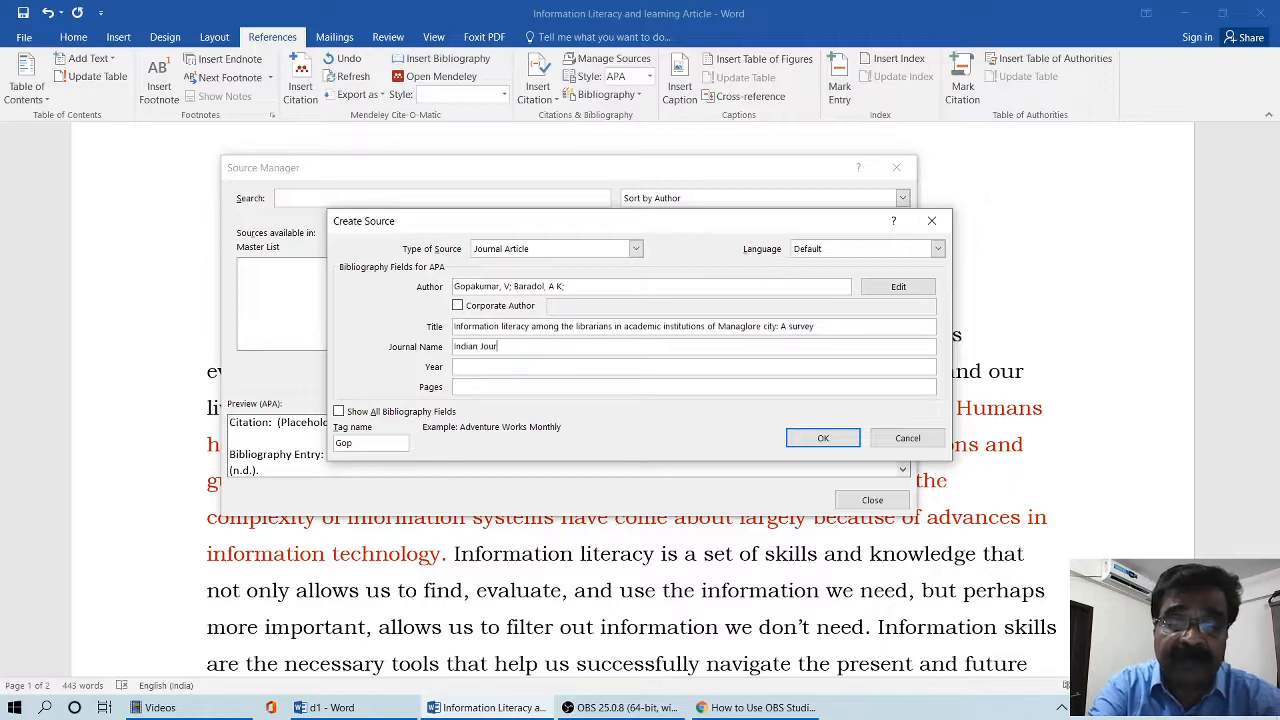
{"action": "type", "text": "nal of A"}
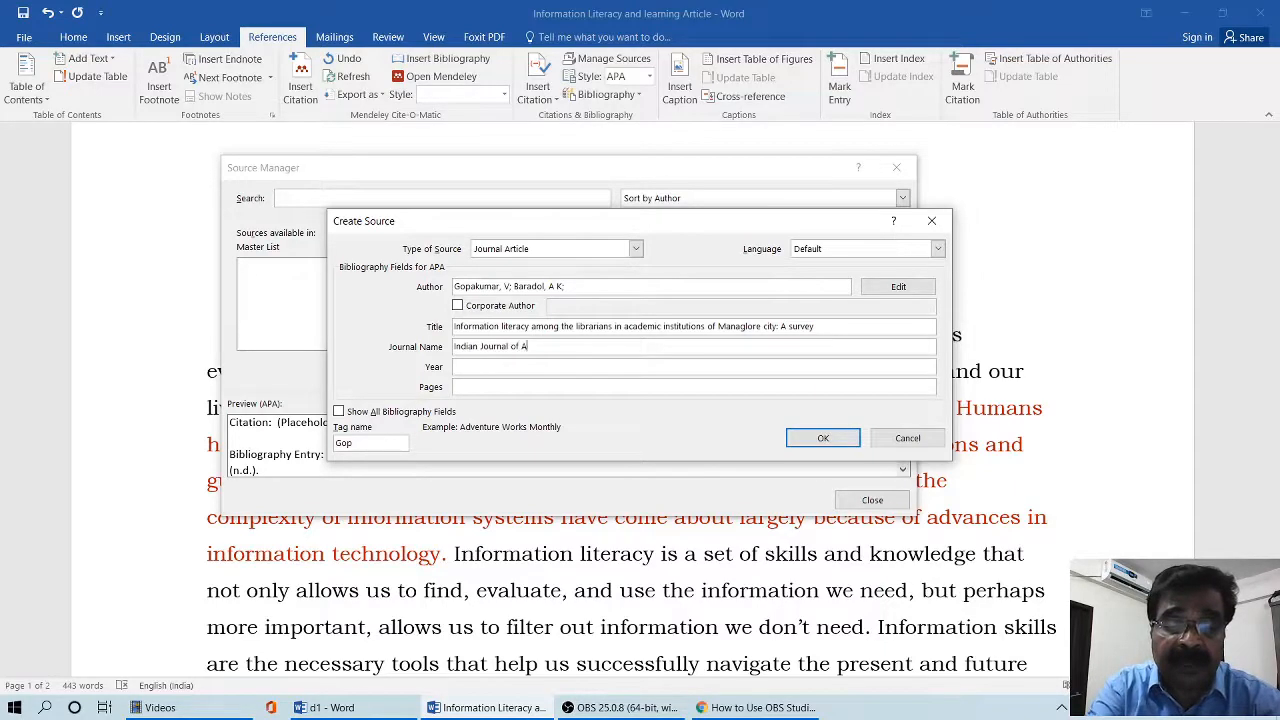
{"action": "type", "text": "cademic Librarianship"}
{"action": "left_click", "coordinate": [475, 367]}
{"action": "type", "text": "2014"}
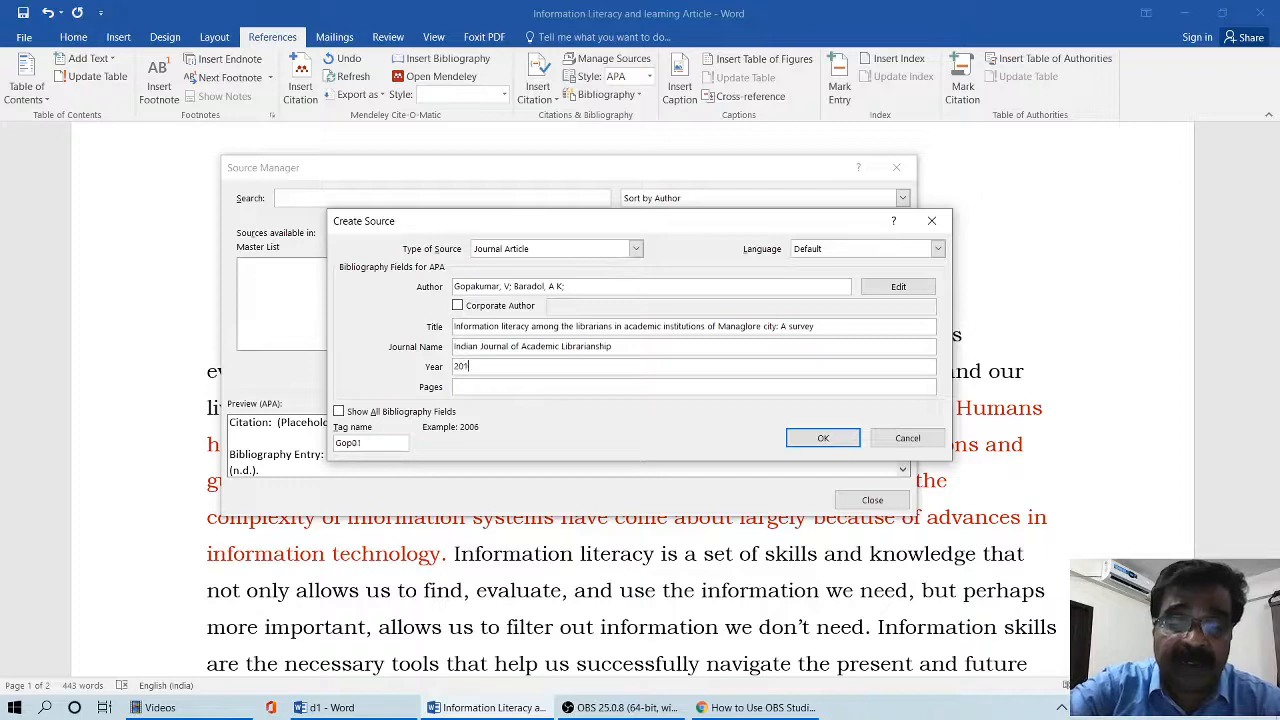
- Set the journal article source's page range to 123-128
{"action": "left_click", "coordinate": [513, 386]}
{"action": "type", "text": "12"}
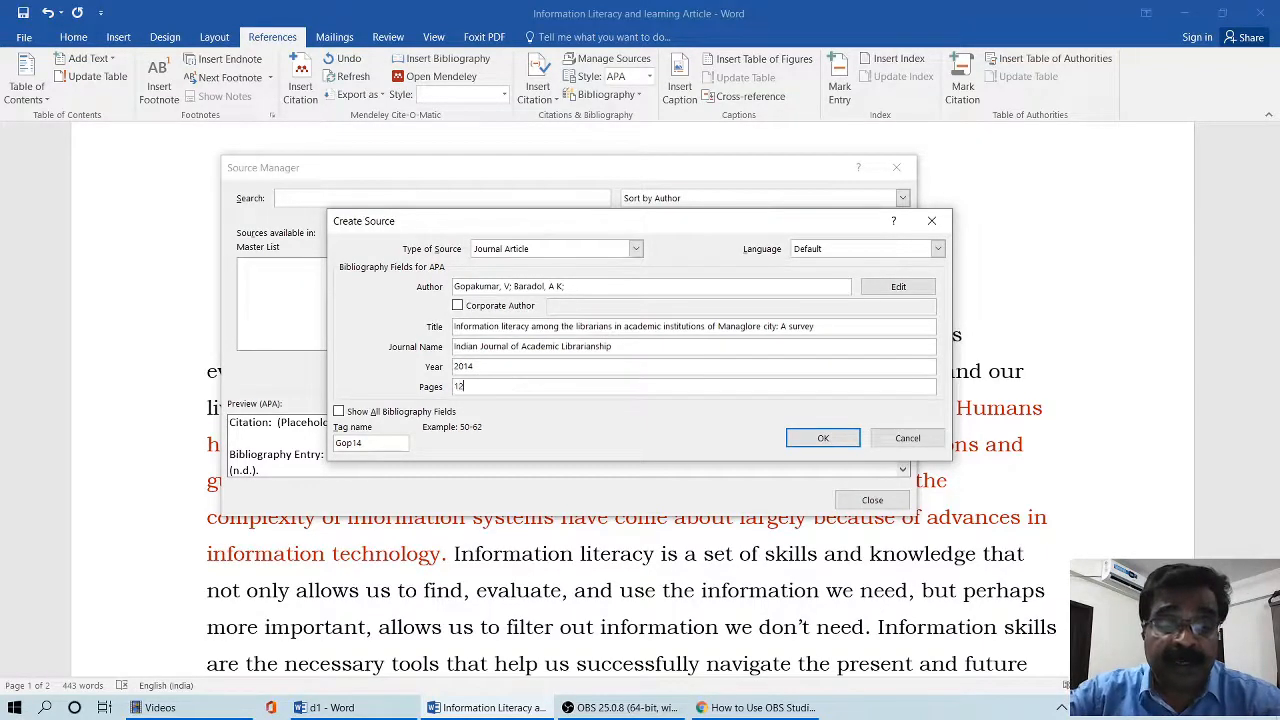
{"action": "type", "text": "3-128"}
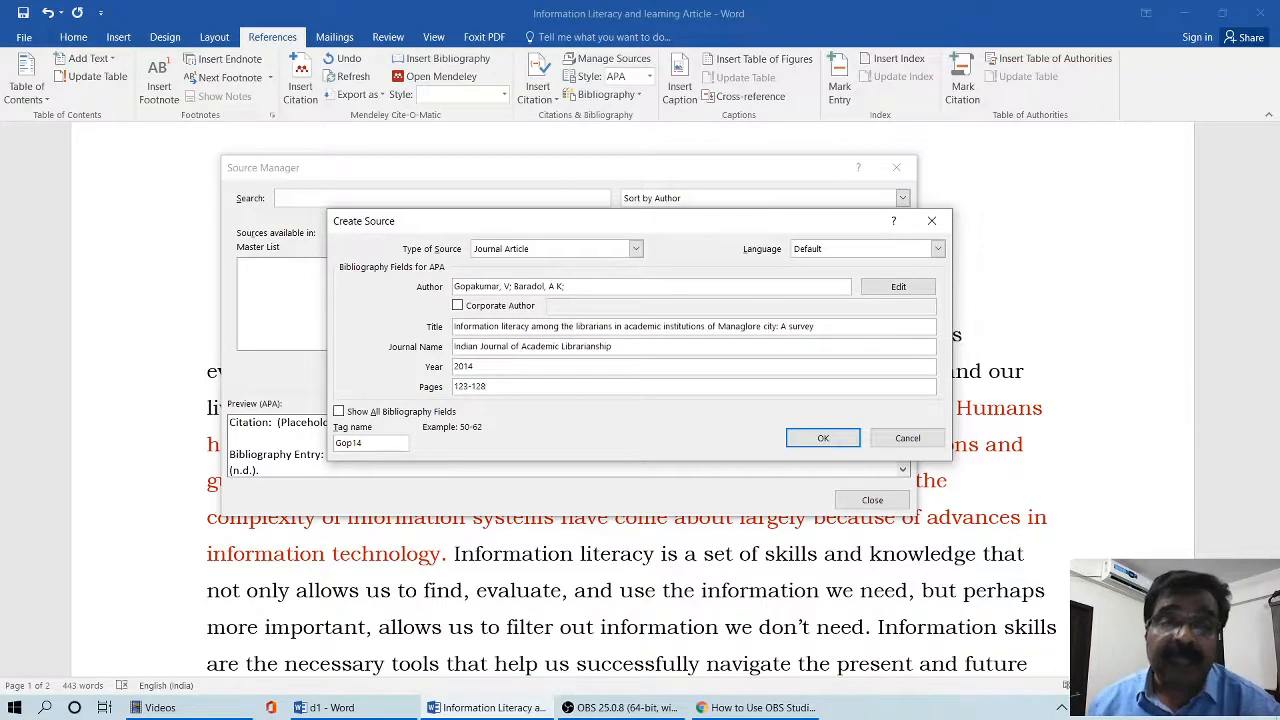
- Show all bibliography fields, set the article's volume to 23 and issue to 4, and save the source
{"action": "left_click_drag", "start_coordinate": [615, 230], "coordinate": [618, 201]}
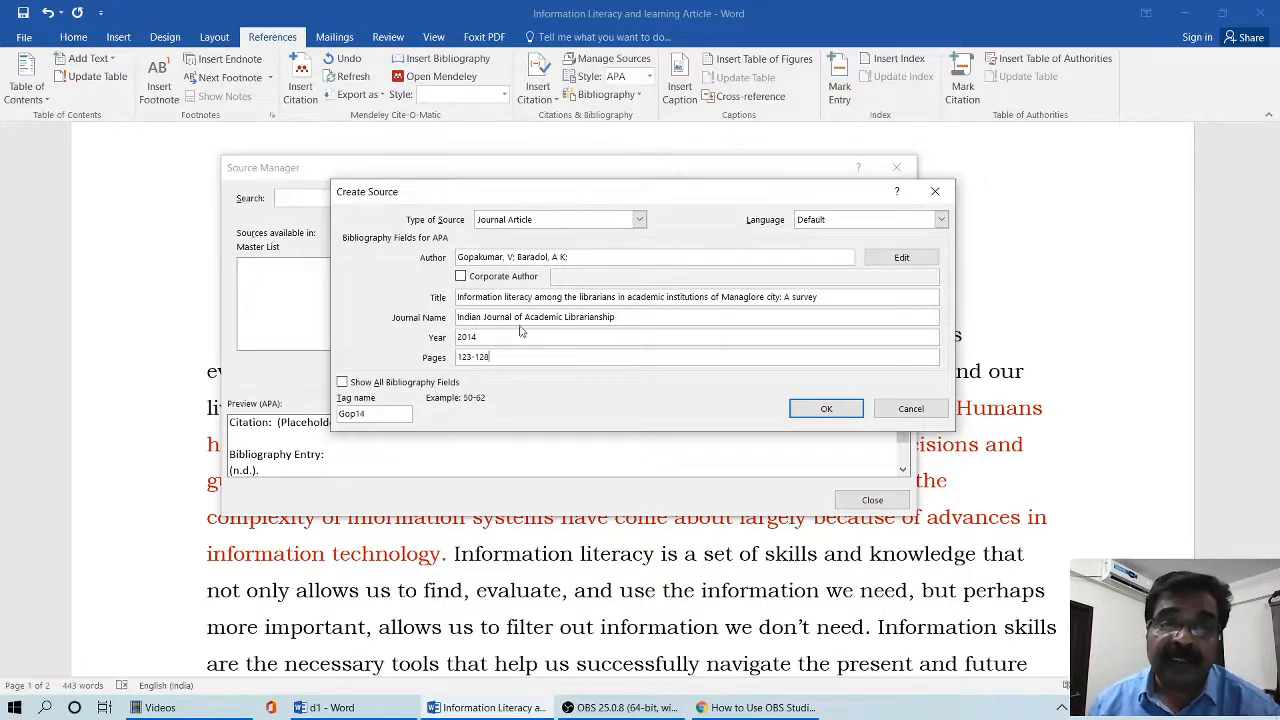
{"action": "left_click", "coordinate": [342, 383]}
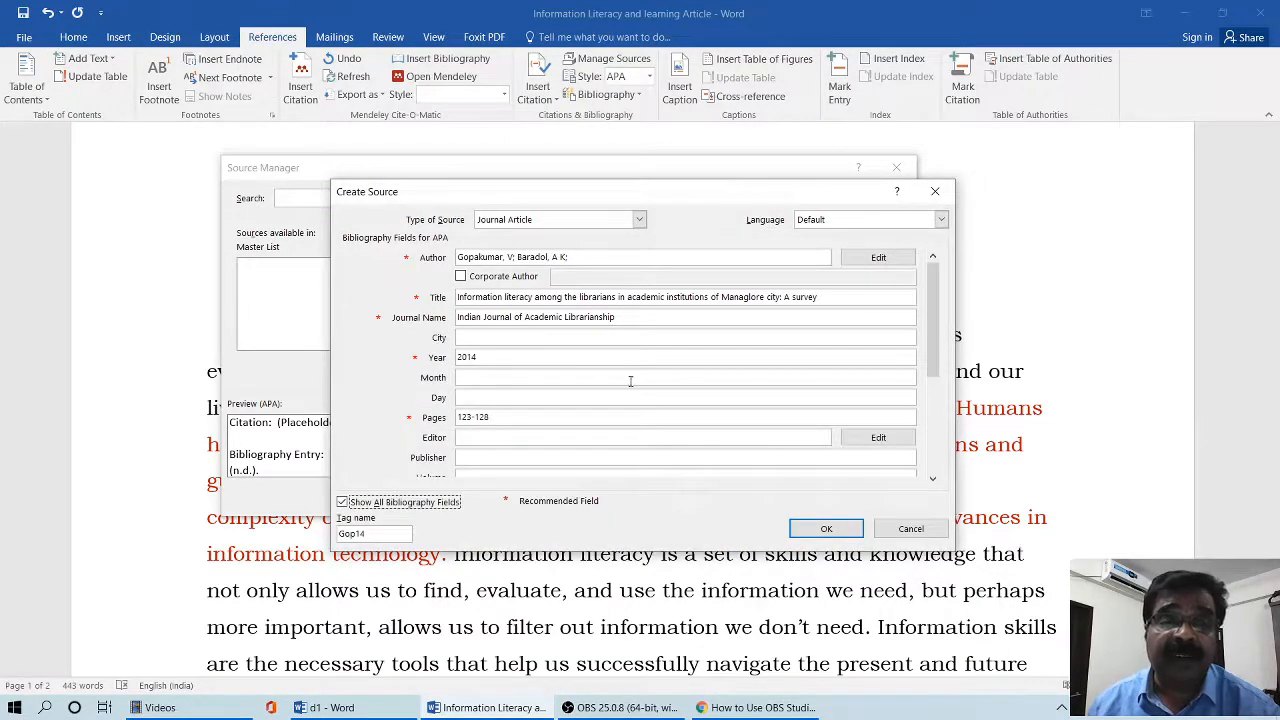
{"action": "left_click_drag", "start_coordinate": [935, 347], "coordinate": [938, 385]}
{"action": "left_click", "coordinate": [505, 397]}
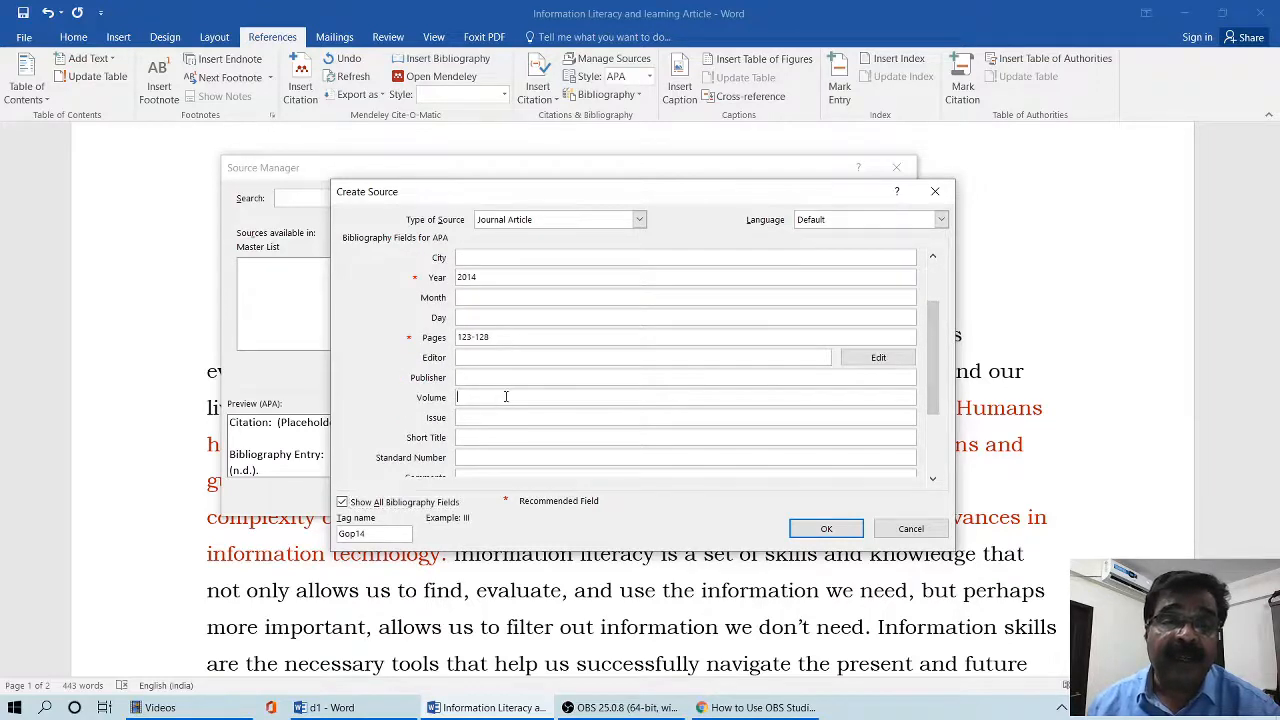
{"action": "left_click", "coordinate": [500, 417]}
{"action": "type", "text": "4"}
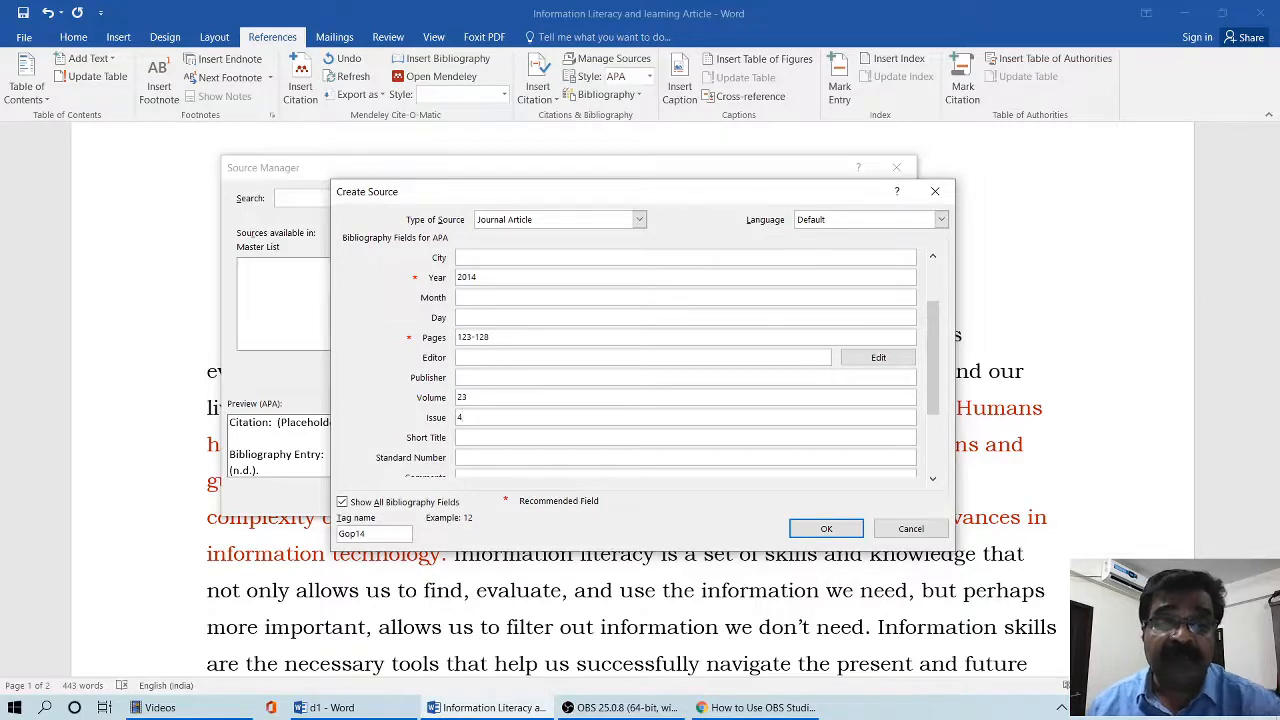
{"action": "left_click_drag", "start_coordinate": [935, 377], "coordinate": [946, 306]}
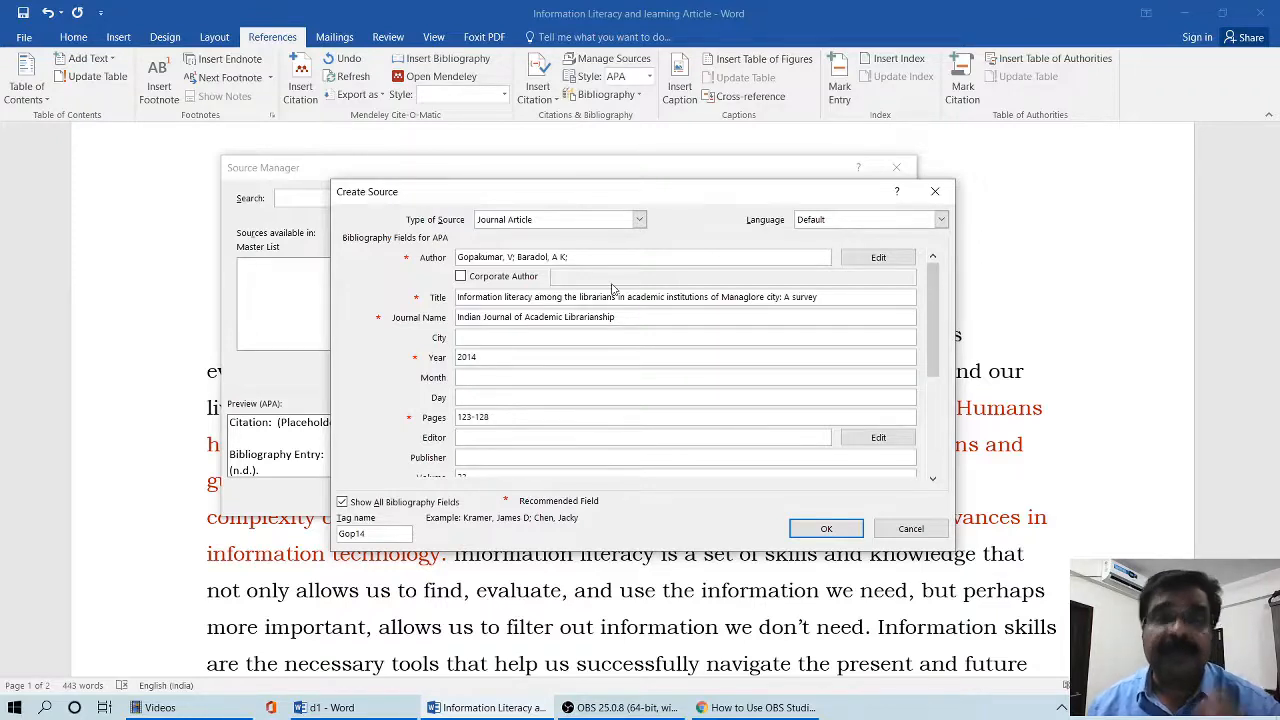
{"action": "left_click", "coordinate": [815, 529]}
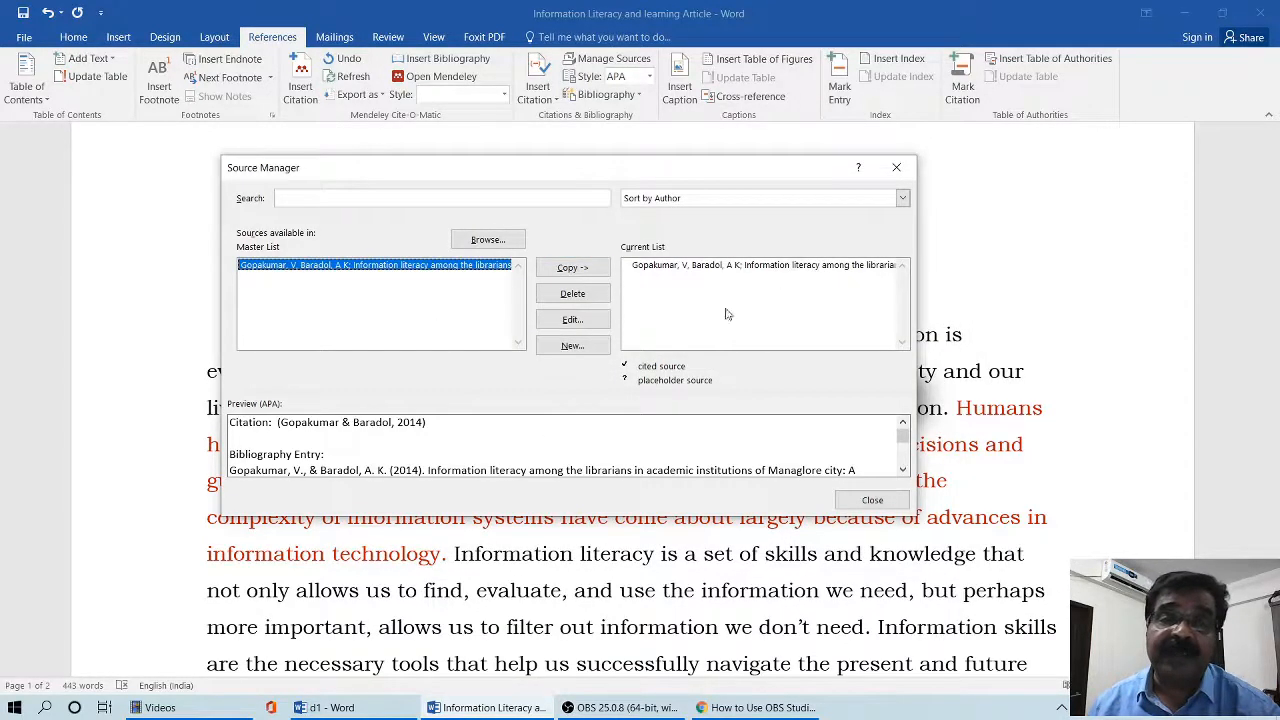
- Start another new source and set its type to Book
{"action": "left_click", "coordinate": [590, 352]}
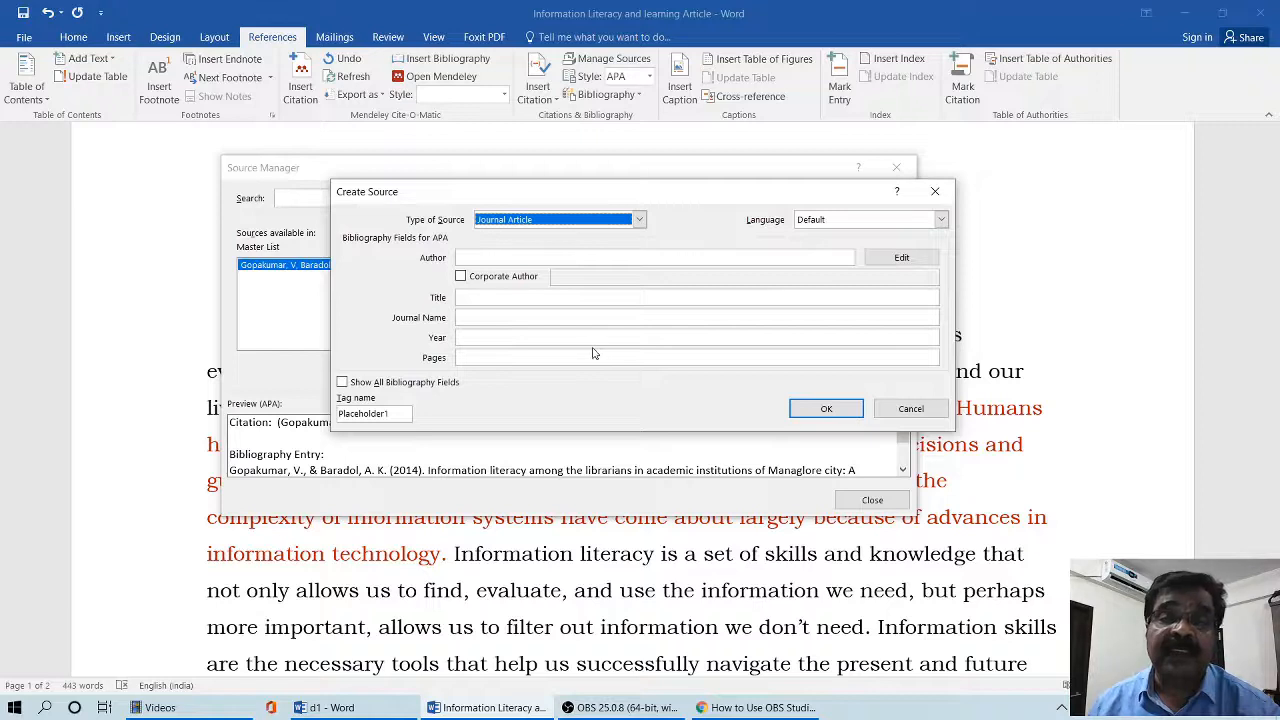
{"action": "left_click", "coordinate": [639, 222]}
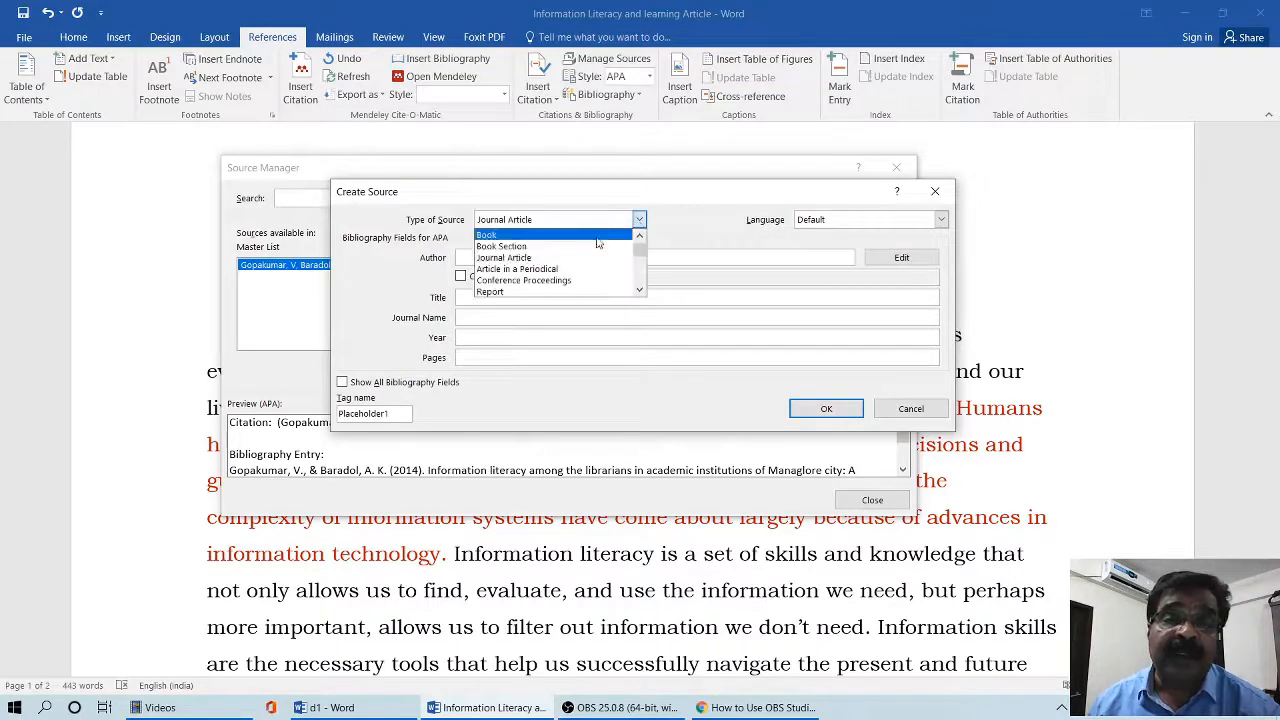
{"action": "left_click", "coordinate": [602, 236]}
- Add the book's author by last name and first initial, and apply the name list to the source
{"action": "left_click", "coordinate": [524, 258]}
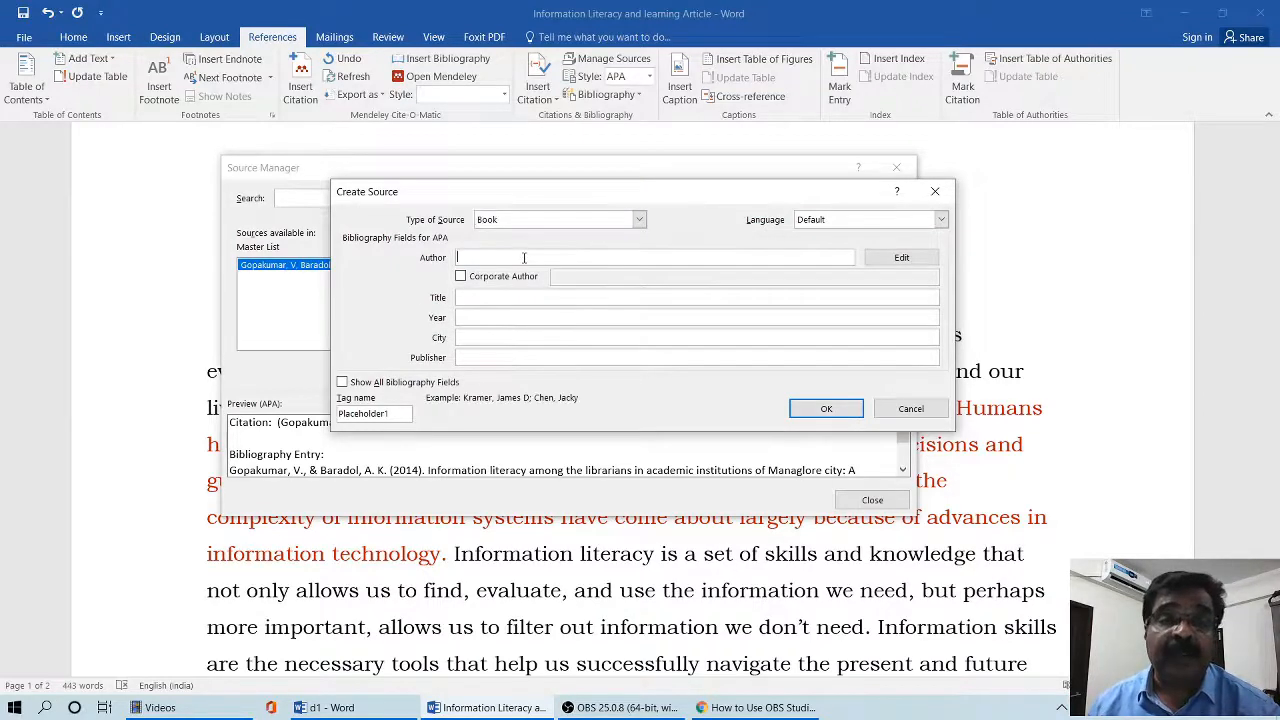
{"action": "left_click", "coordinate": [900, 257]}
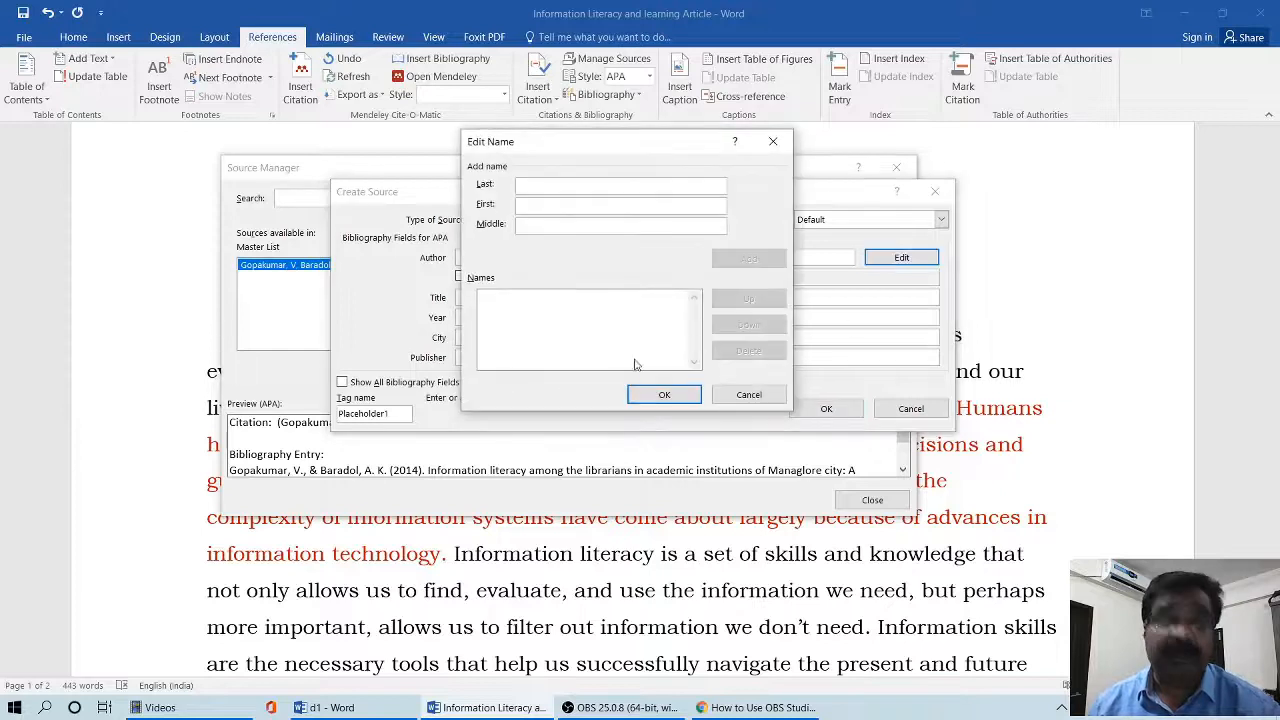
{"action": "type", "text": "Gopa"}
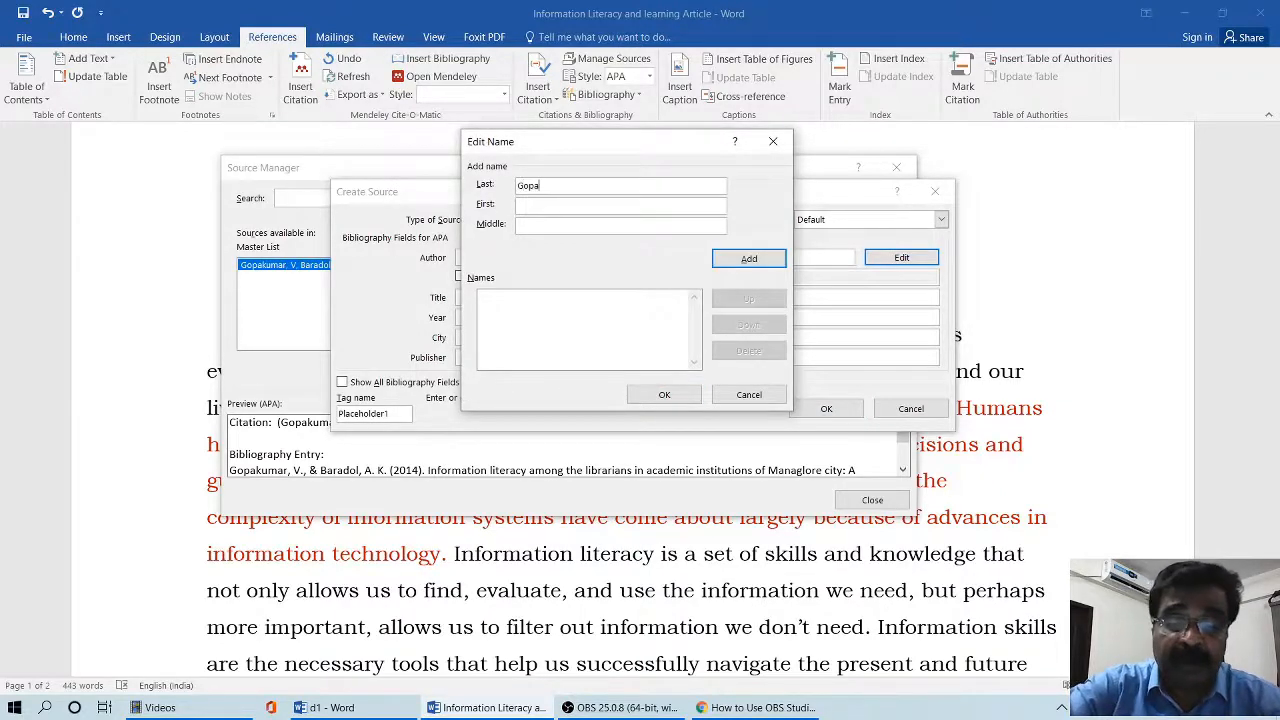
{"action": "type", "text": "kumar"}
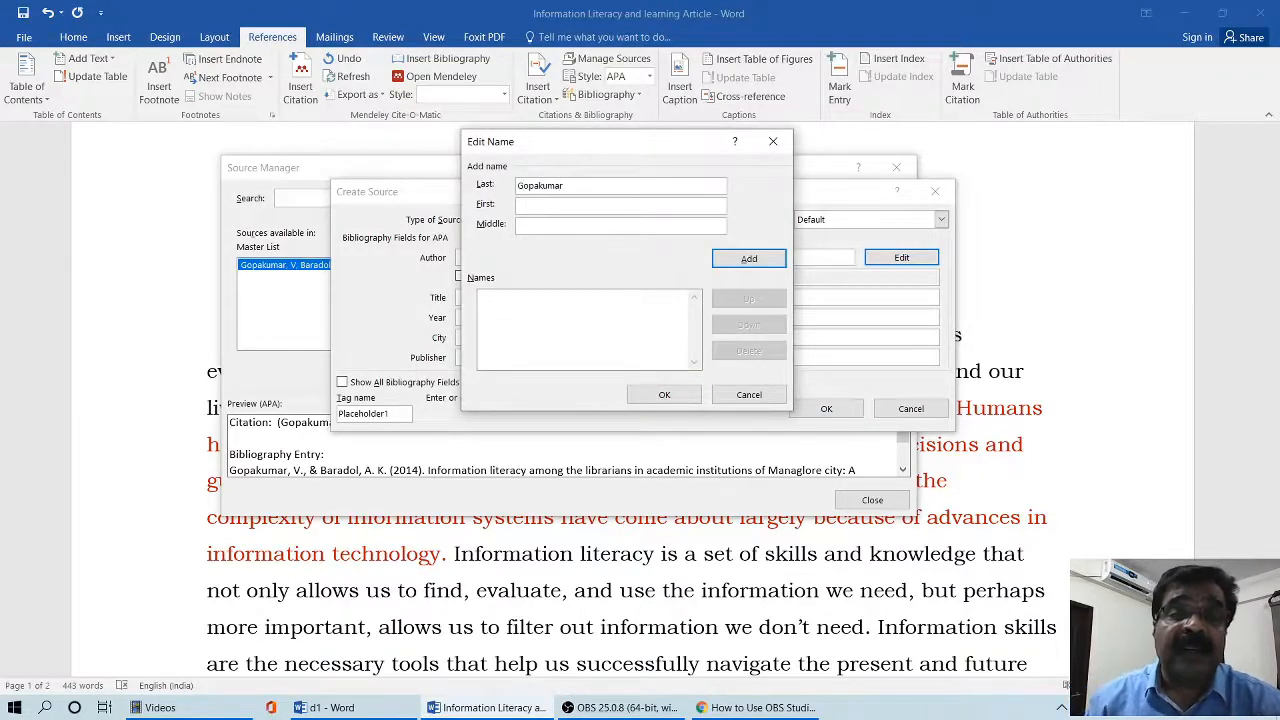
{"action": "left_click", "coordinate": [598, 204]}
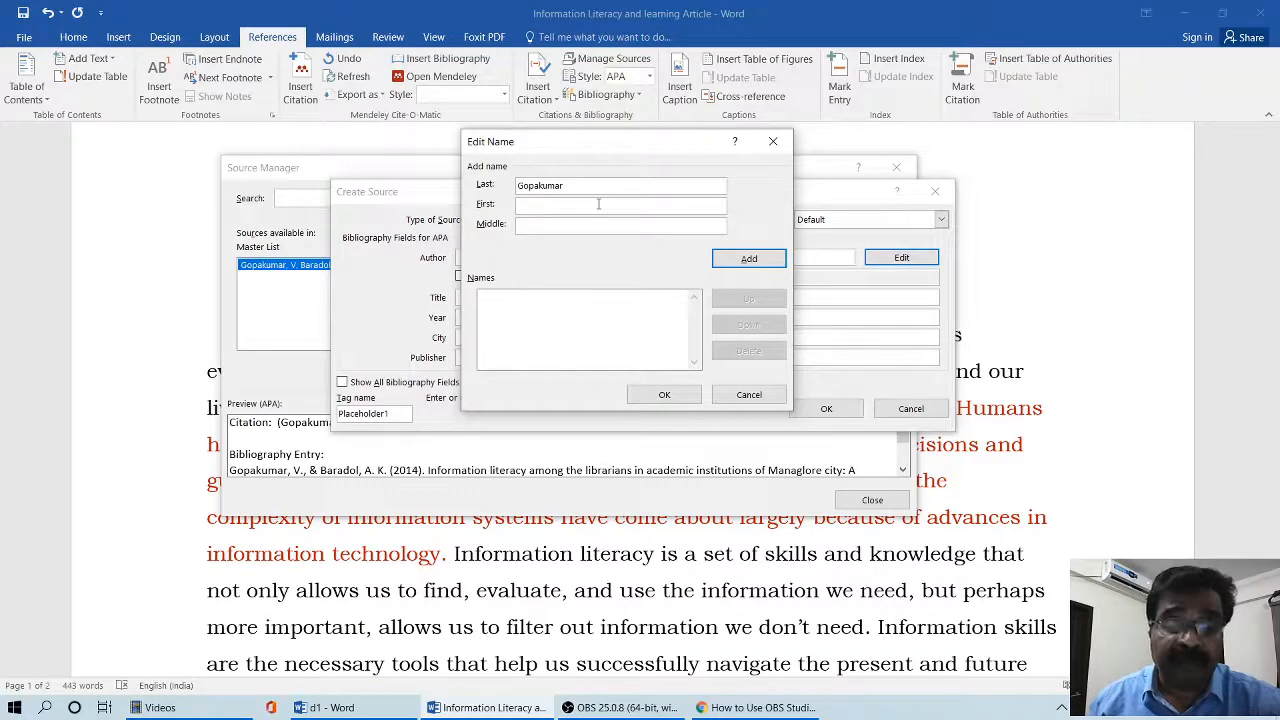
{"action": "type", "text": "V"}
{"action": "left_click", "coordinate": [749, 258]}
{"action": "left_click", "coordinate": [664, 394]}
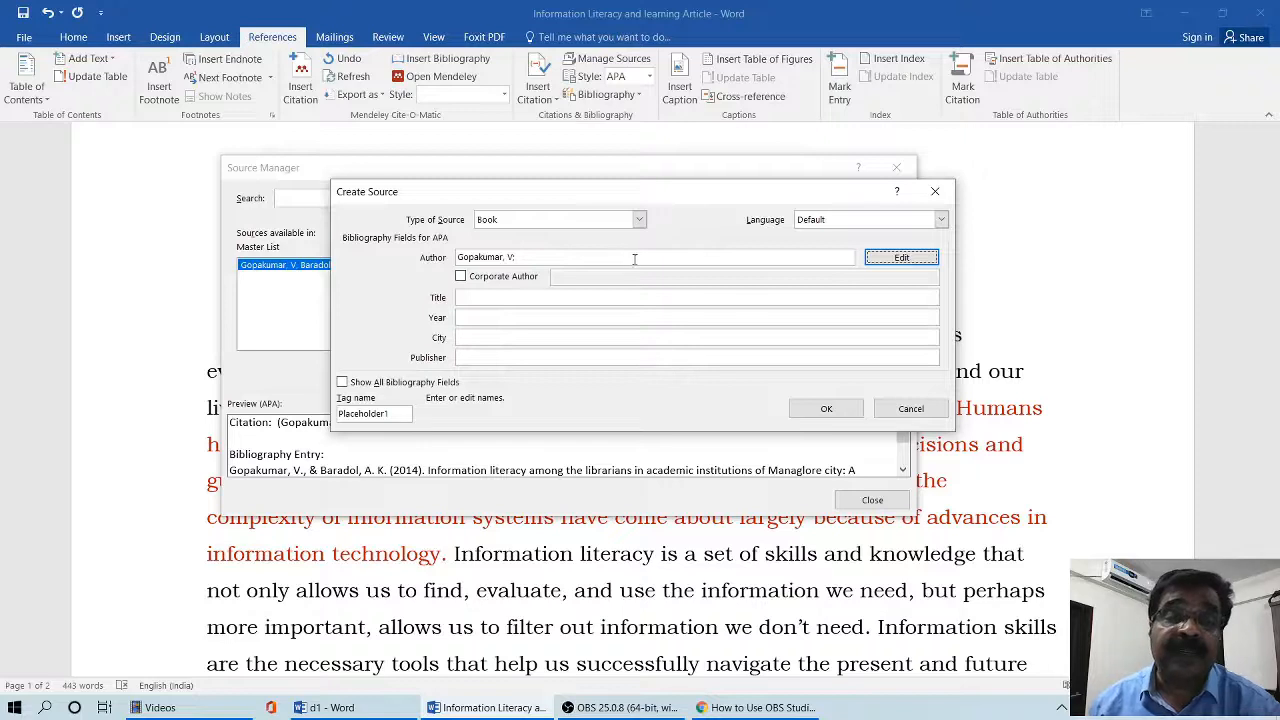
- Enter the book title "Distance Learning Library Services" and the publication year 2016
{"action": "left_click", "coordinate": [525, 298]}
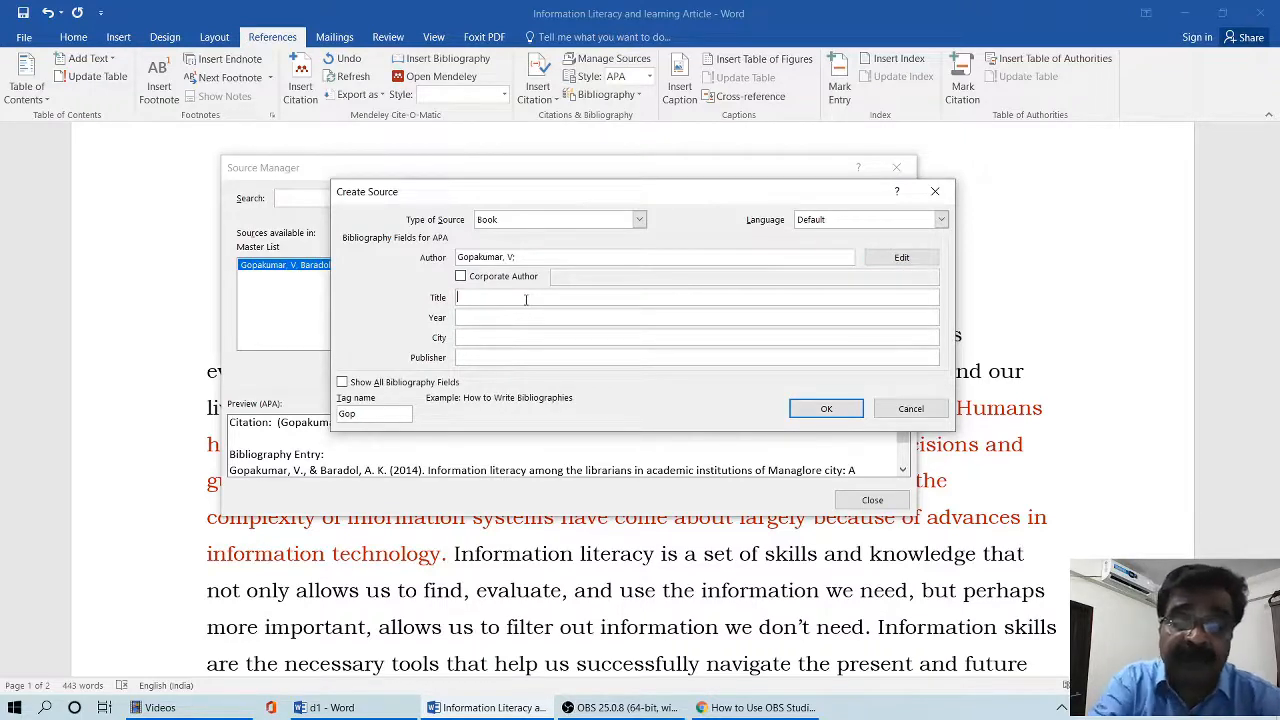
{"action": "type", "text": "Dis"}
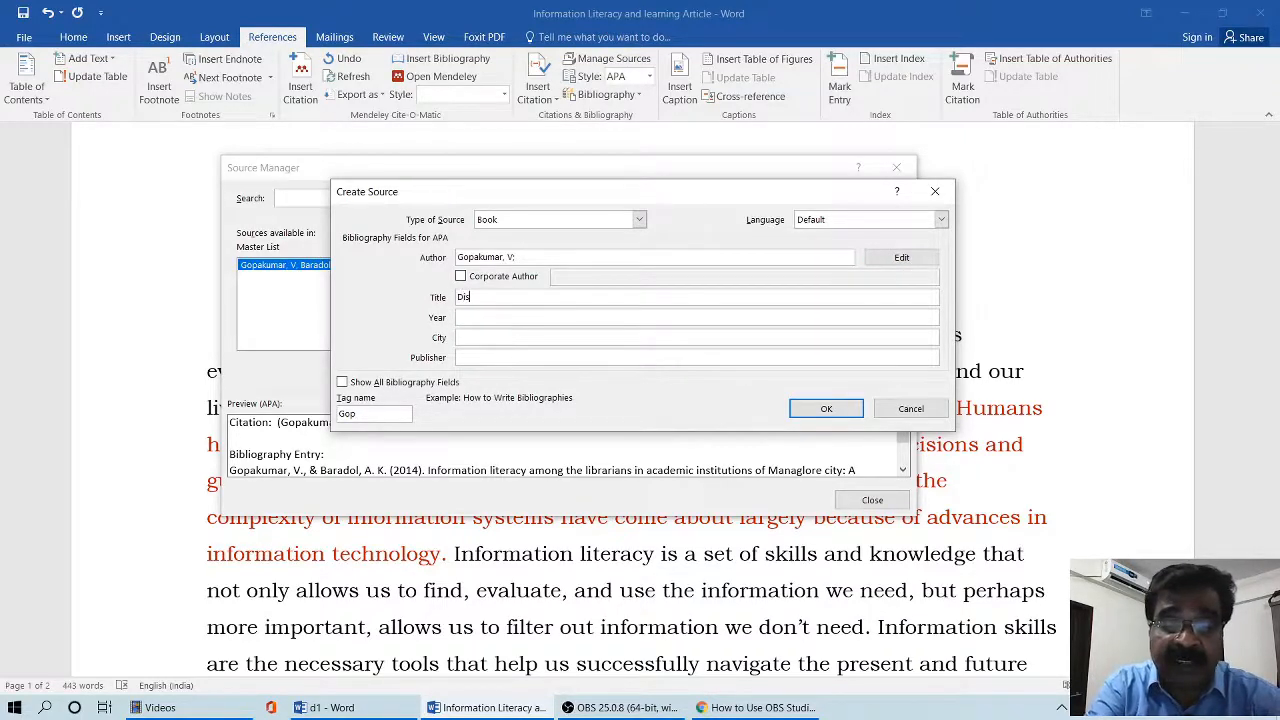
{"action": "type", "text": "tance Lear"}
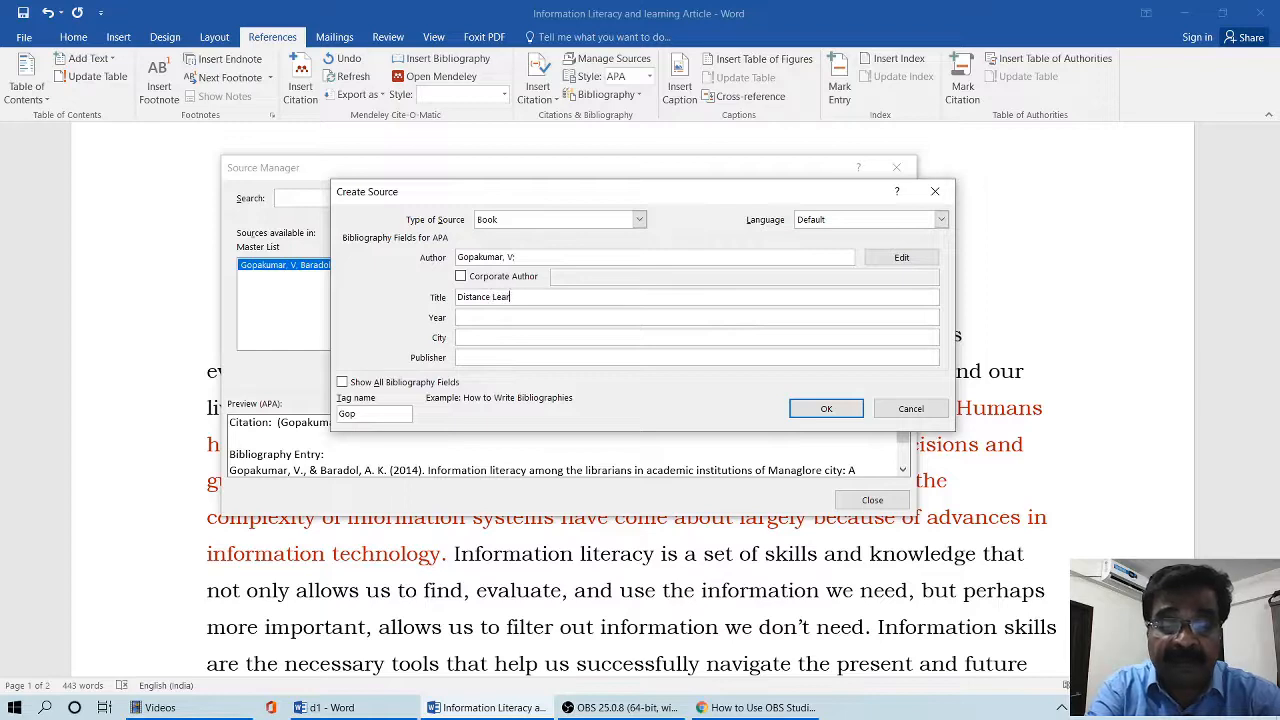
{"action": "type", "text": "ning Libr"}
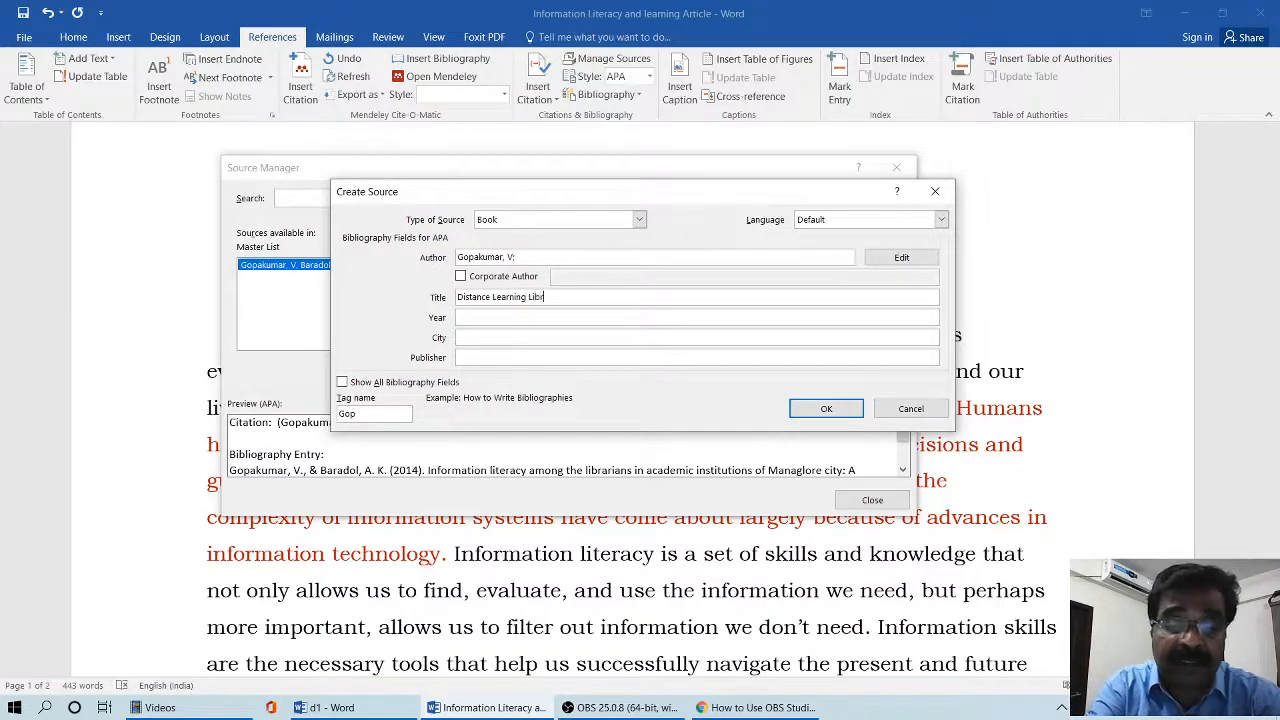
{"action": "type", "text": "ary Services"}
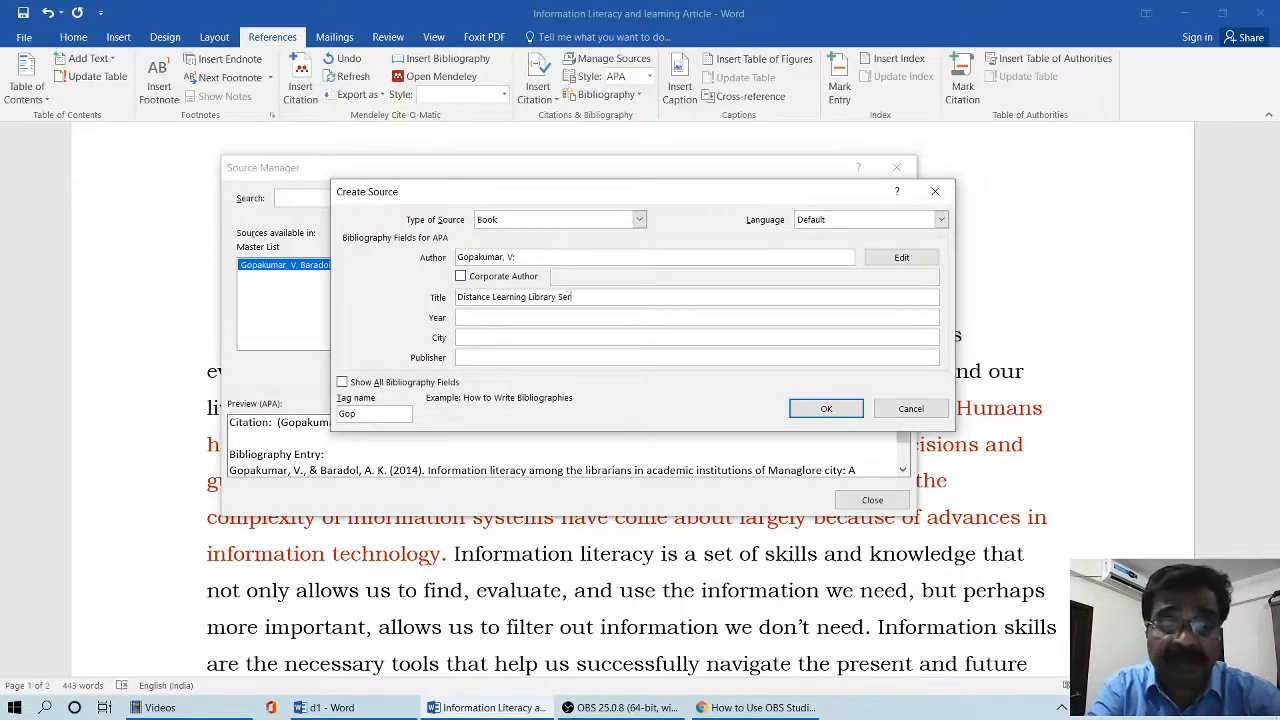
{"action": "left_click", "coordinate": [518, 318]}
{"action": "type", "text": "2016"}
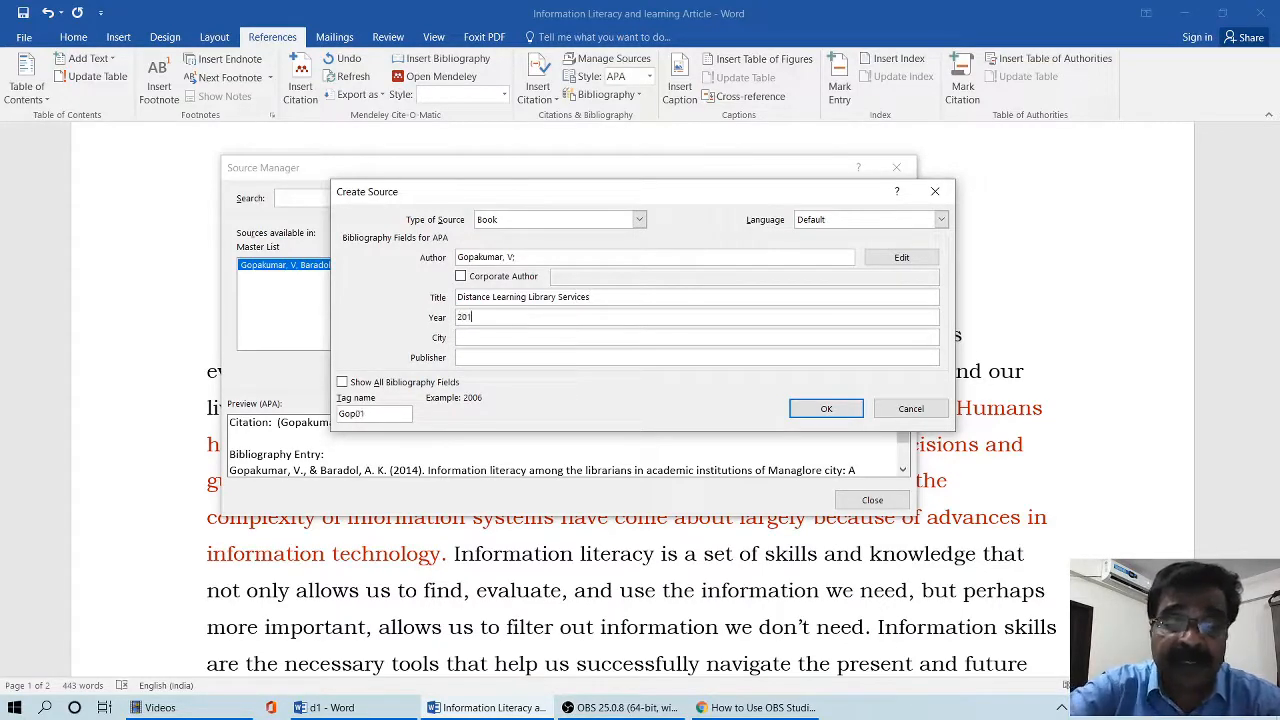
- Set the book's city to "New Delhi" and publisher to "Today and Tommorrows publishers", and save the source
{"action": "left_click", "coordinate": [505, 336]}
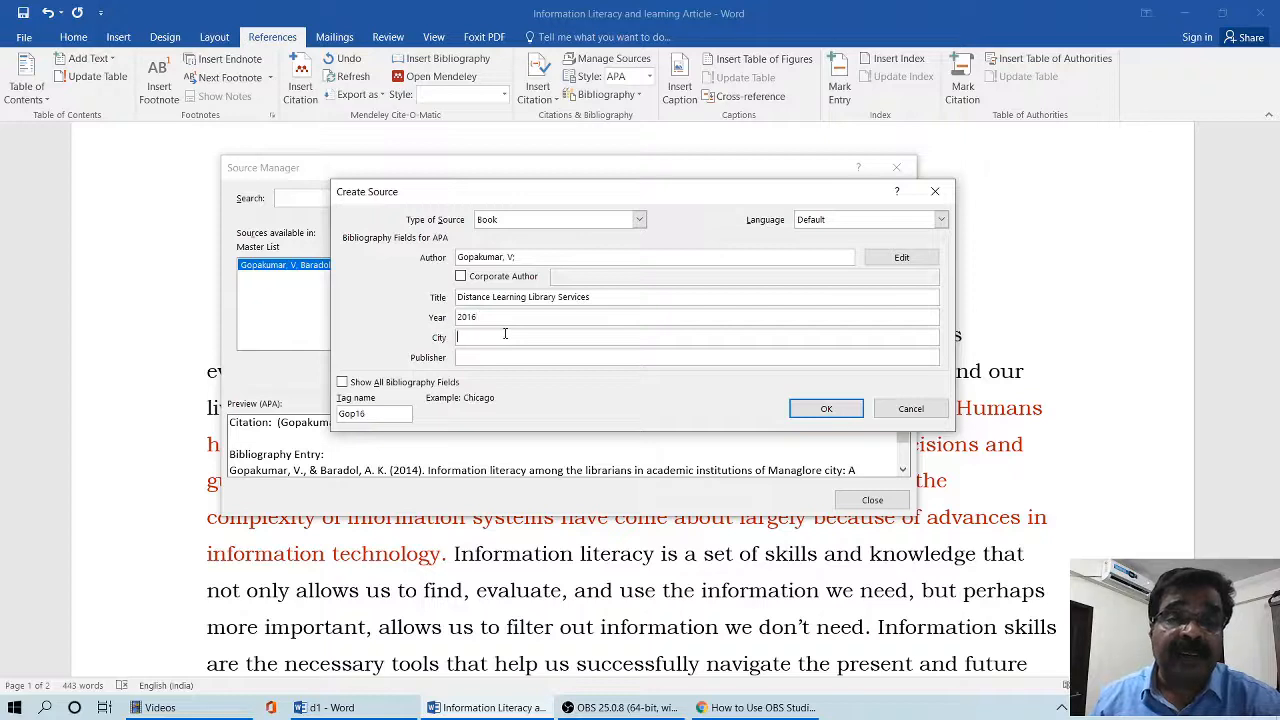
{"action": "type", "text": "New Delhi"}
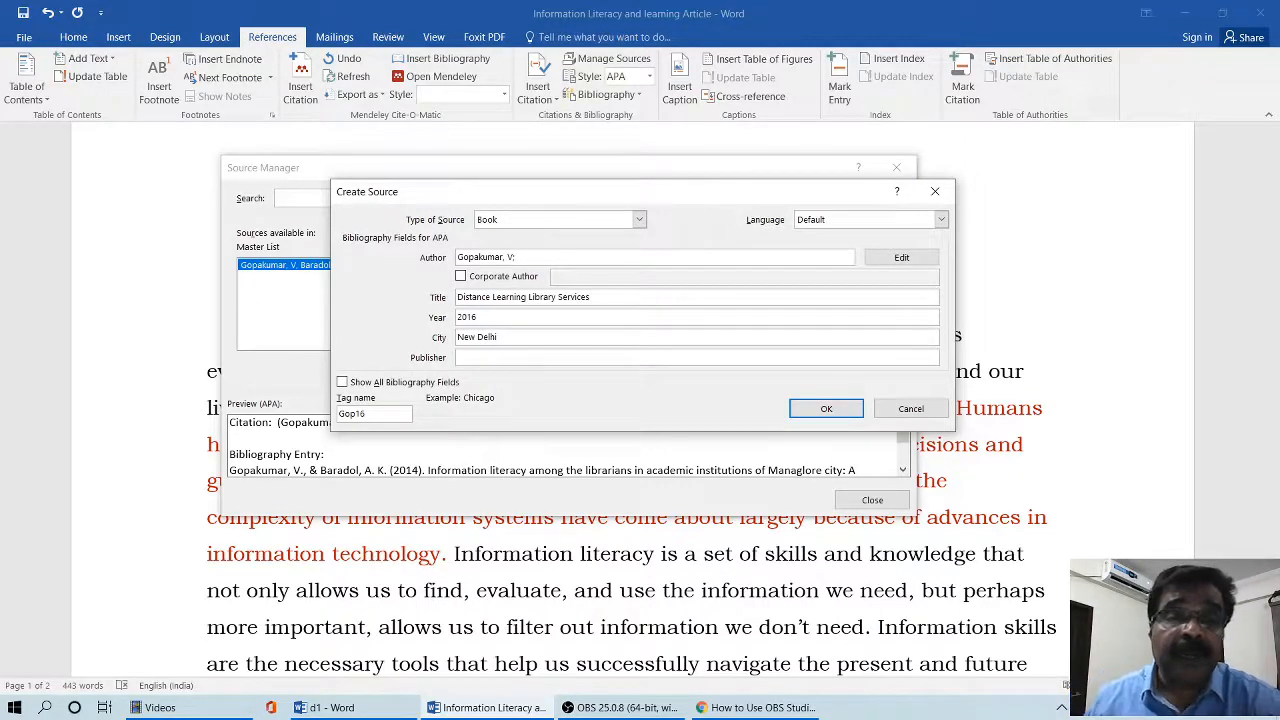
{"action": "left_click", "coordinate": [519, 358]}
{"action": "type", "text": "Today and "}
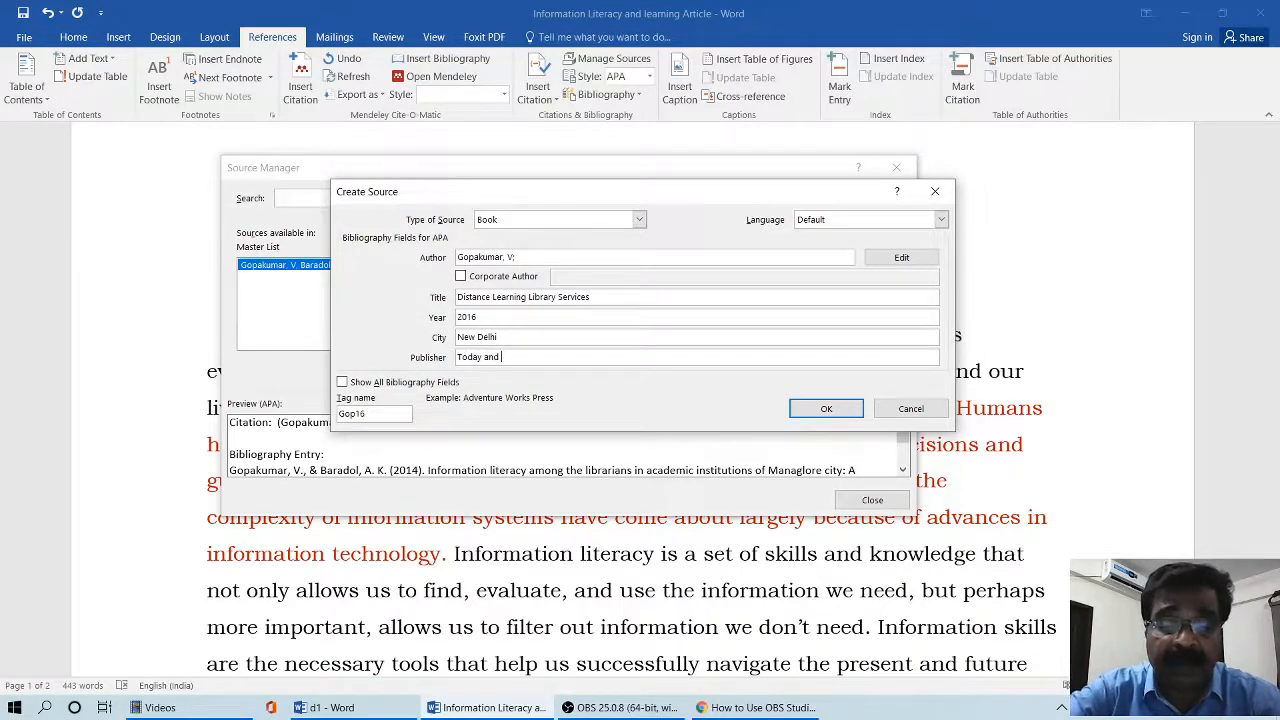
{"action": "type", "text": "Tommorows "}
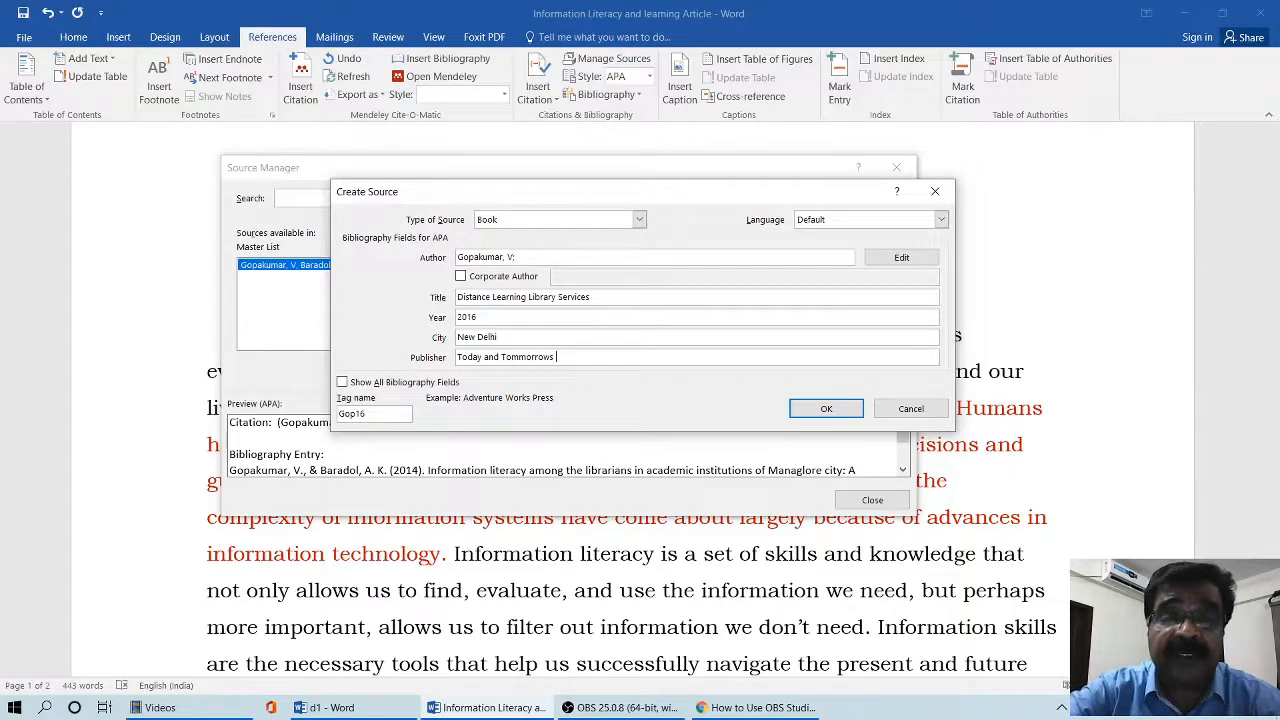
{"action": "type", "text": "publishers"}
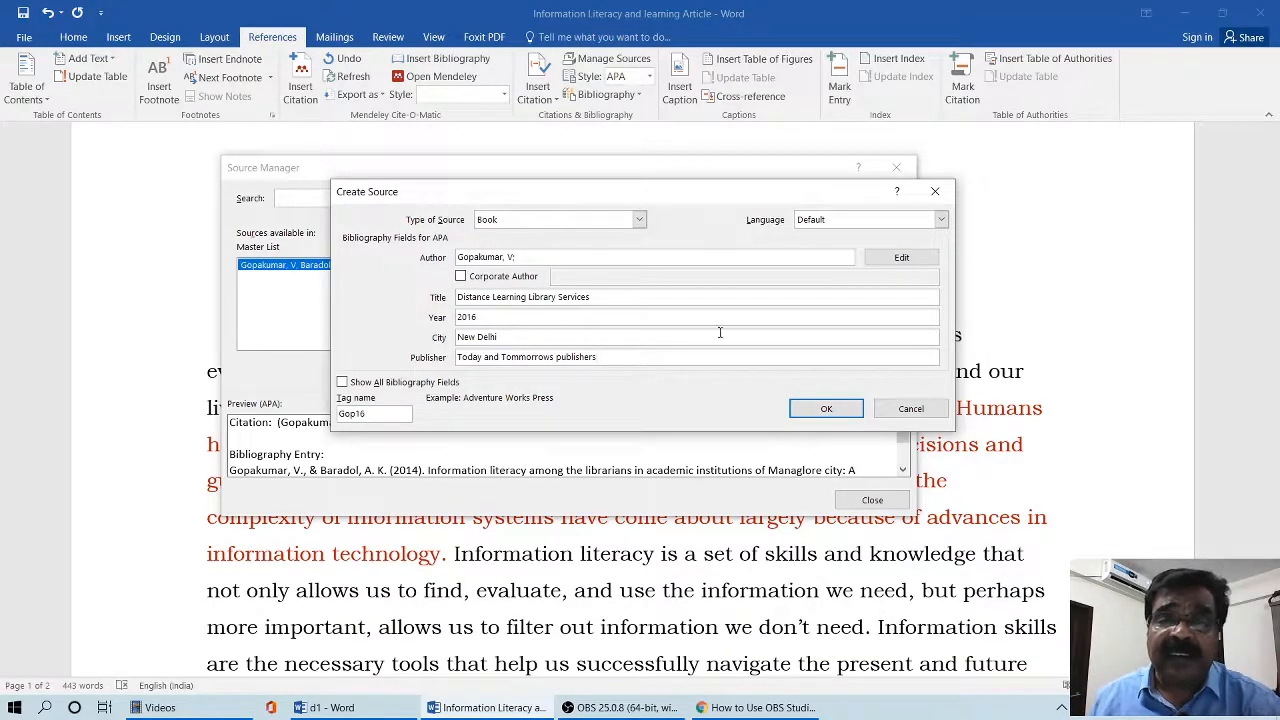
{"action": "left_click", "coordinate": [826, 408]}
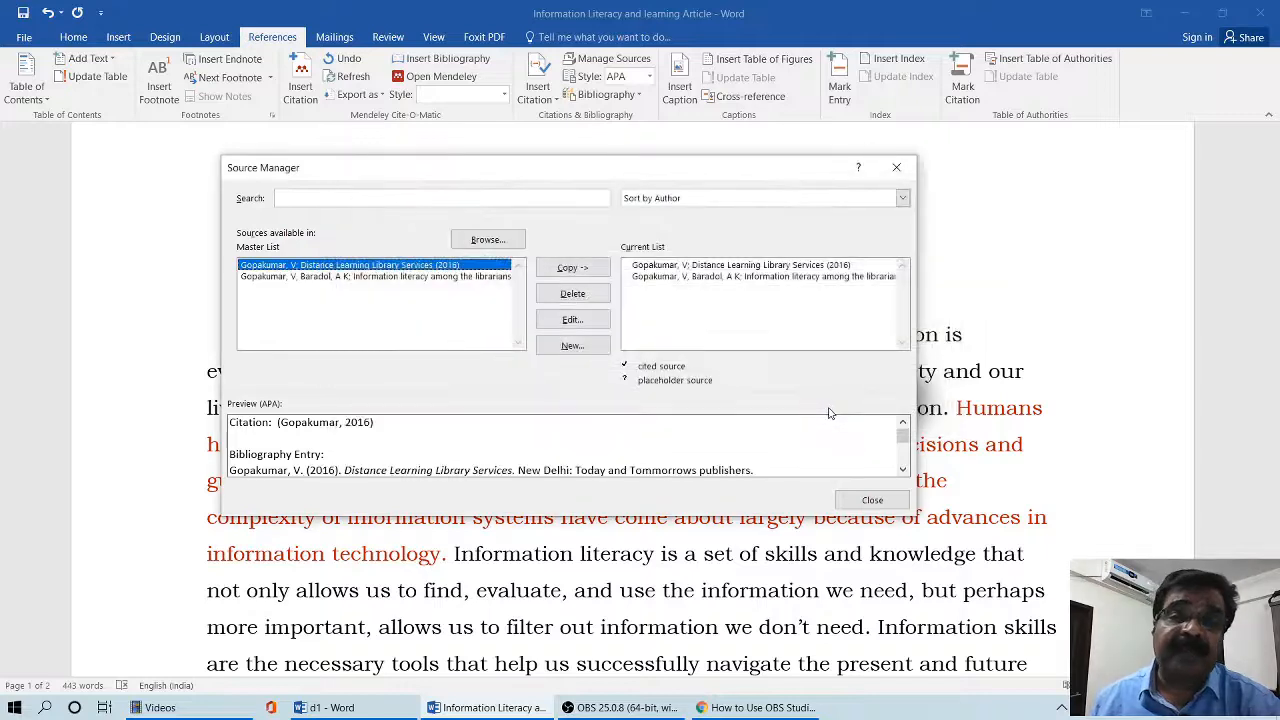
- Start a third new source and set its type to Conference Proceedings
{"action": "left_click", "coordinate": [575, 346]}
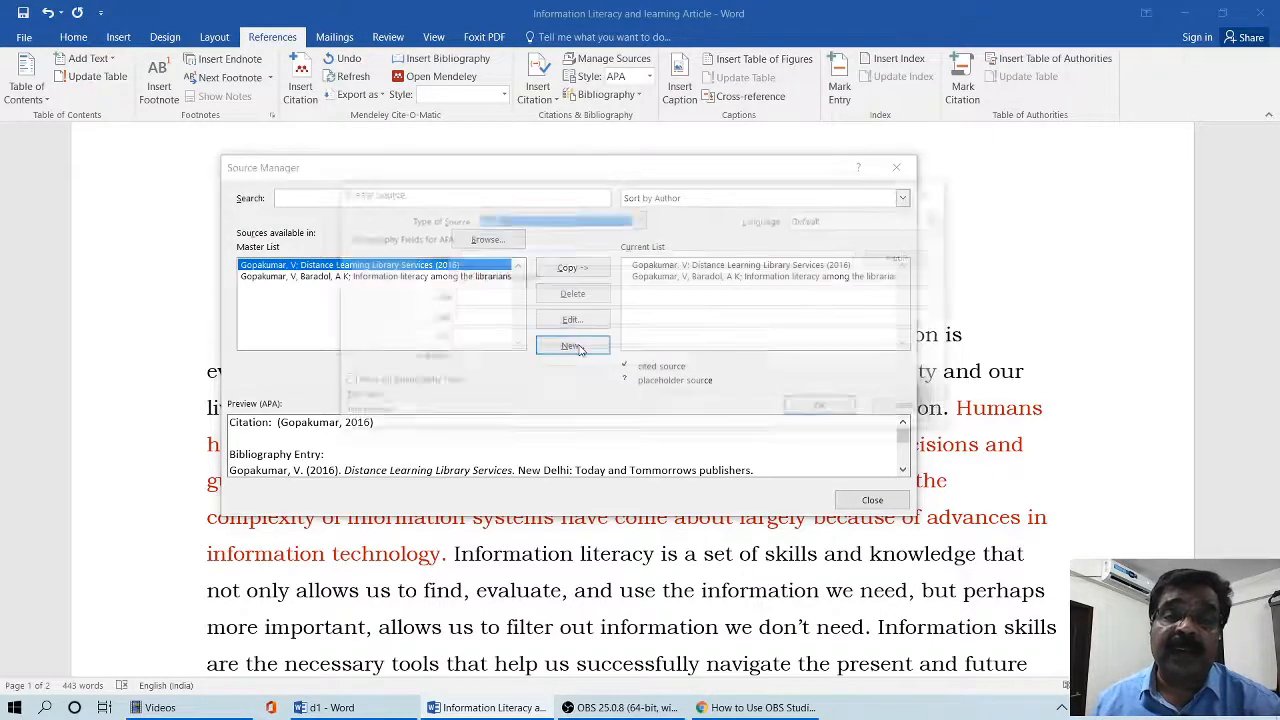
{"action": "left_click", "coordinate": [639, 220]}
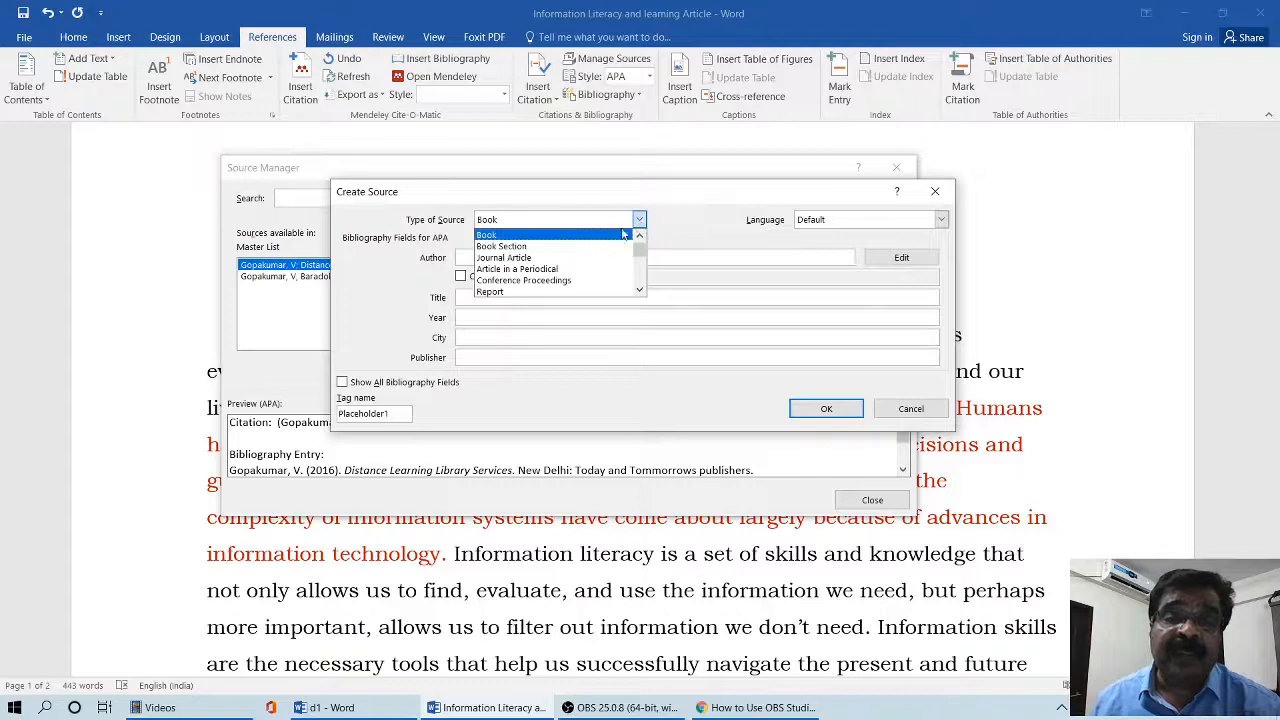
{"action": "left_click", "coordinate": [580, 280]}
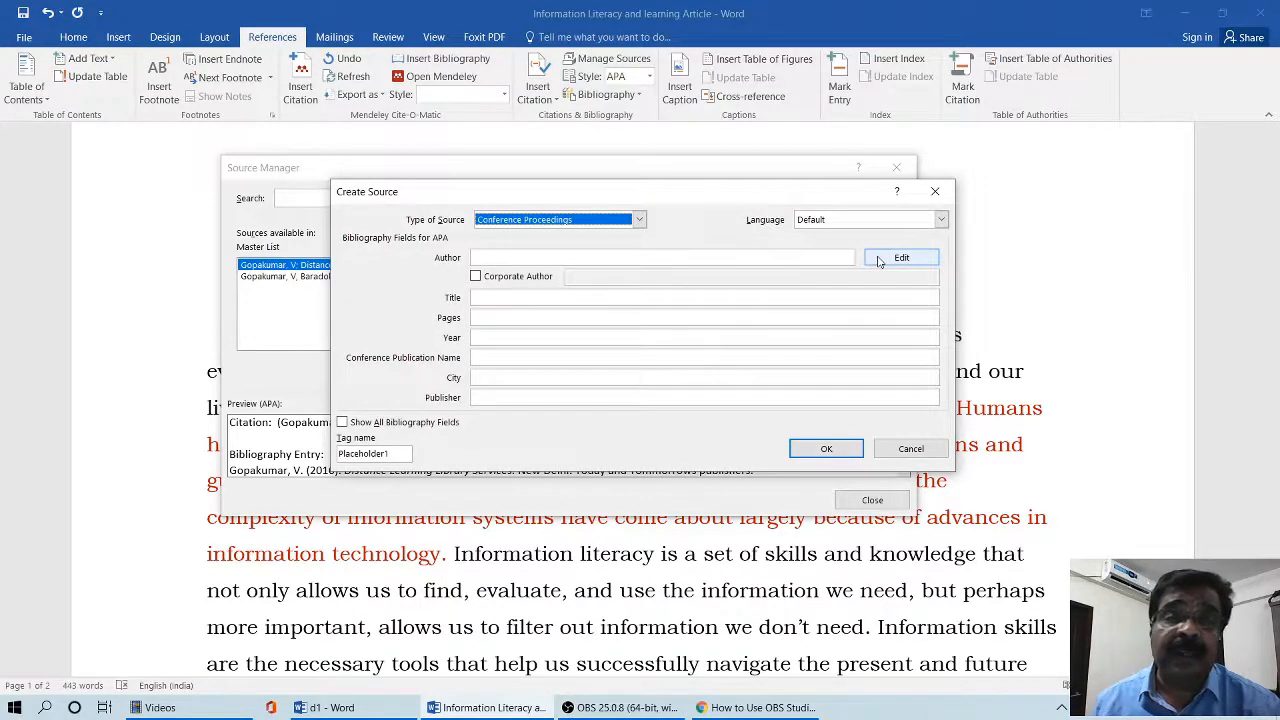
- Add the conference paper's first author to the name list by last name and first initial
{"action": "left_click", "coordinate": [895, 258]}
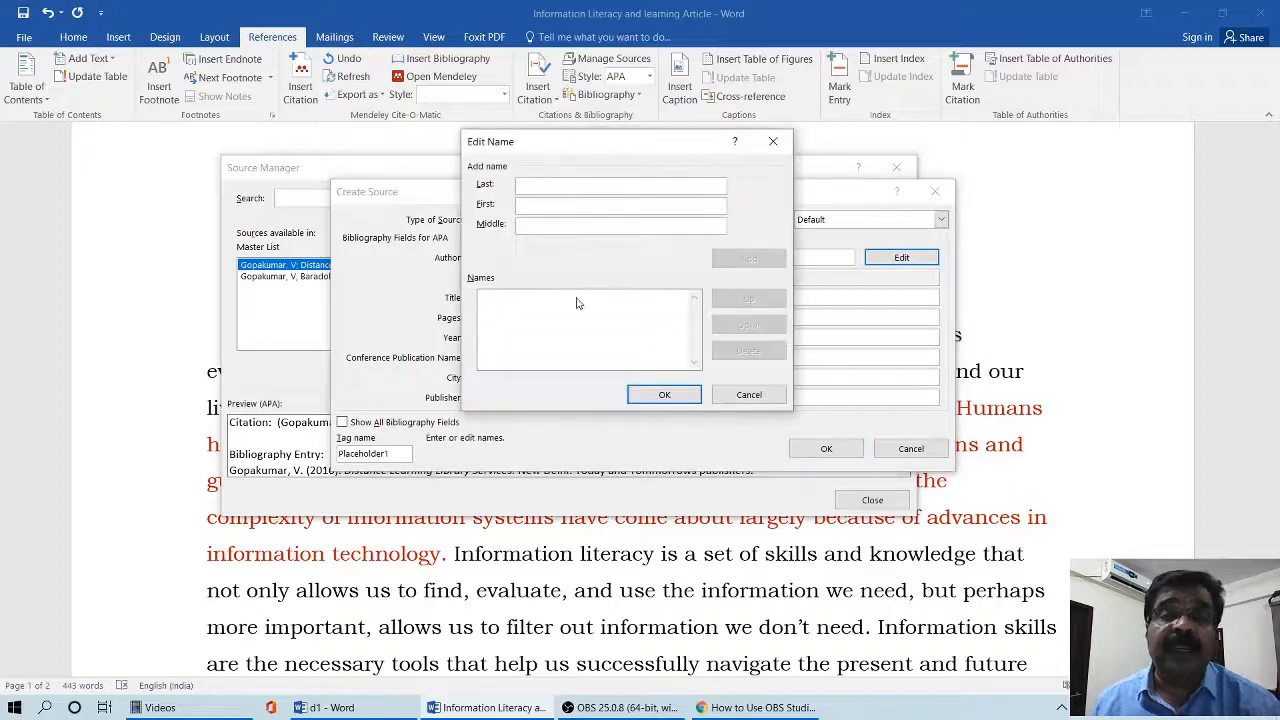
{"action": "type", "text": "Gop"}
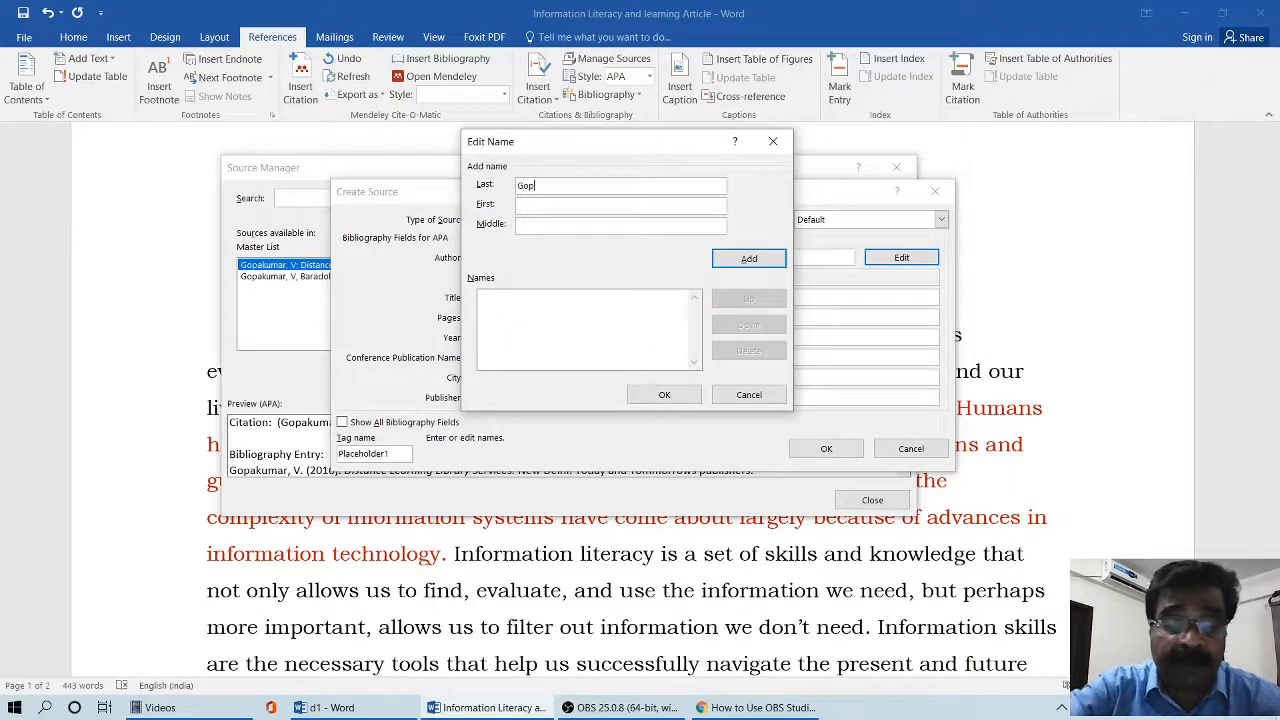
{"action": "type", "text": "akumar"}
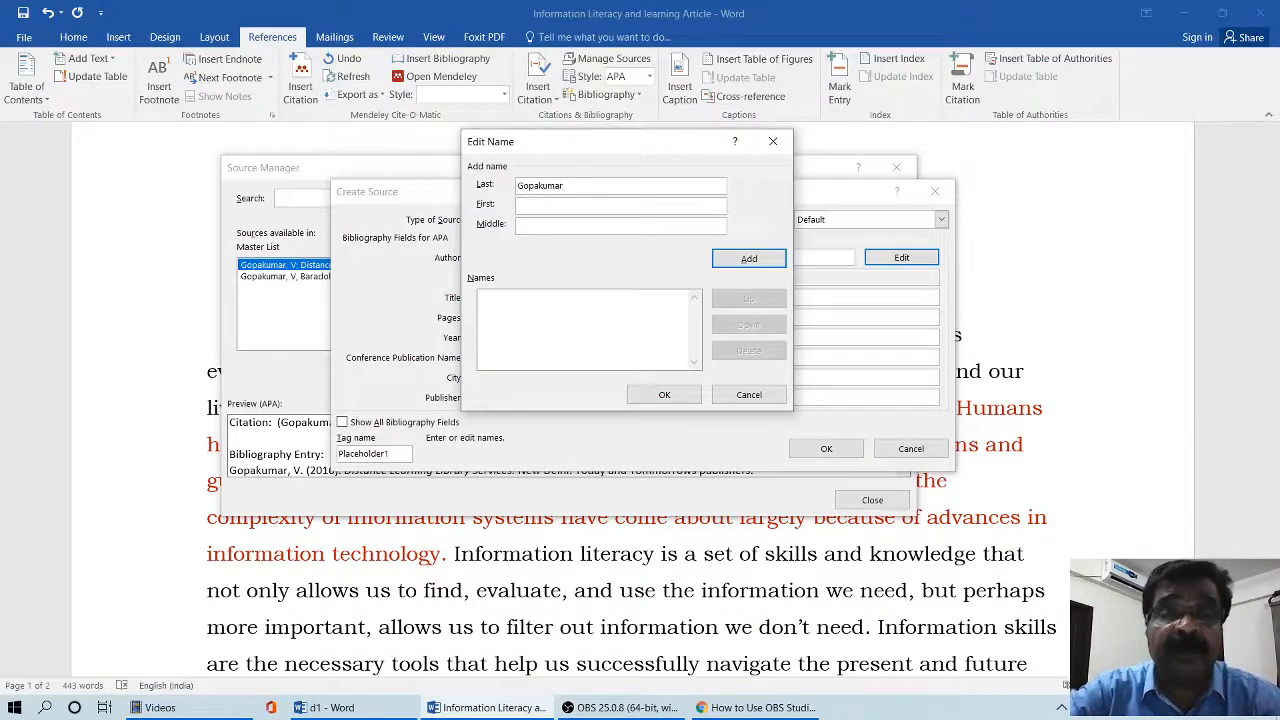
{"action": "key", "text": "Tab"}
{"action": "type", "text": "V"}
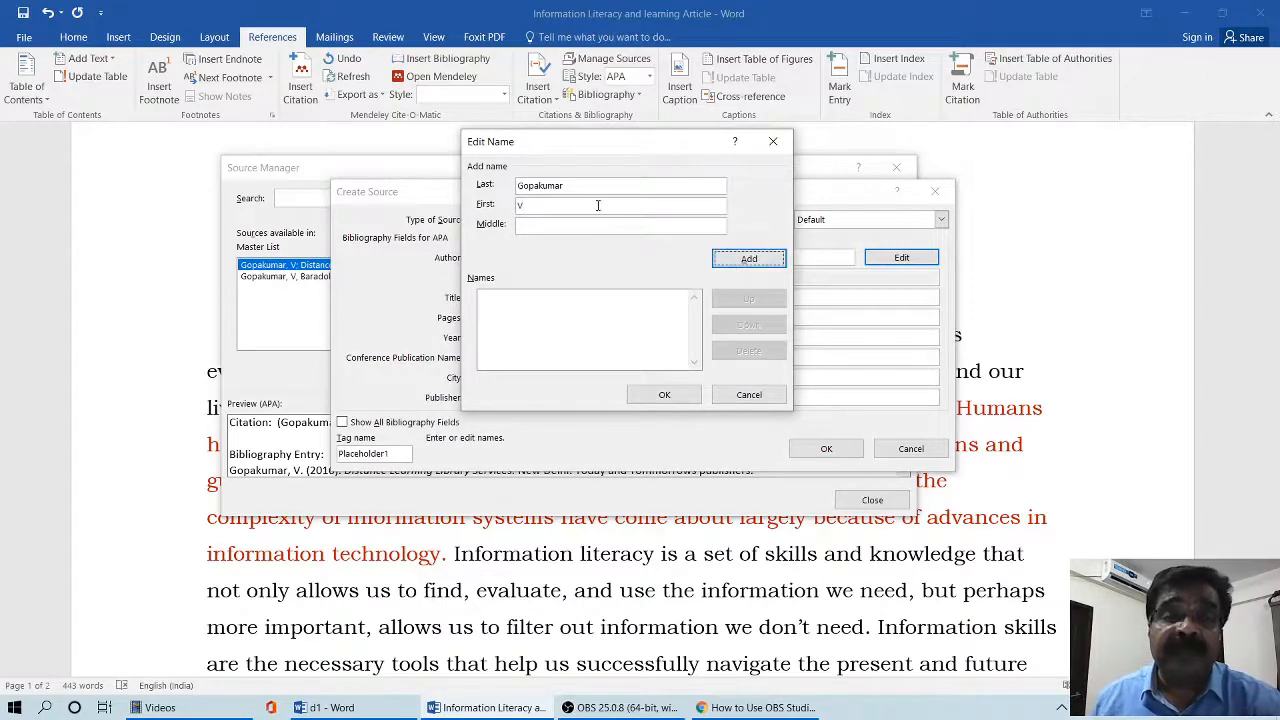
{"action": "left_click", "coordinate": [740, 262]}
{"action": "left_click", "coordinate": [742, 262]}
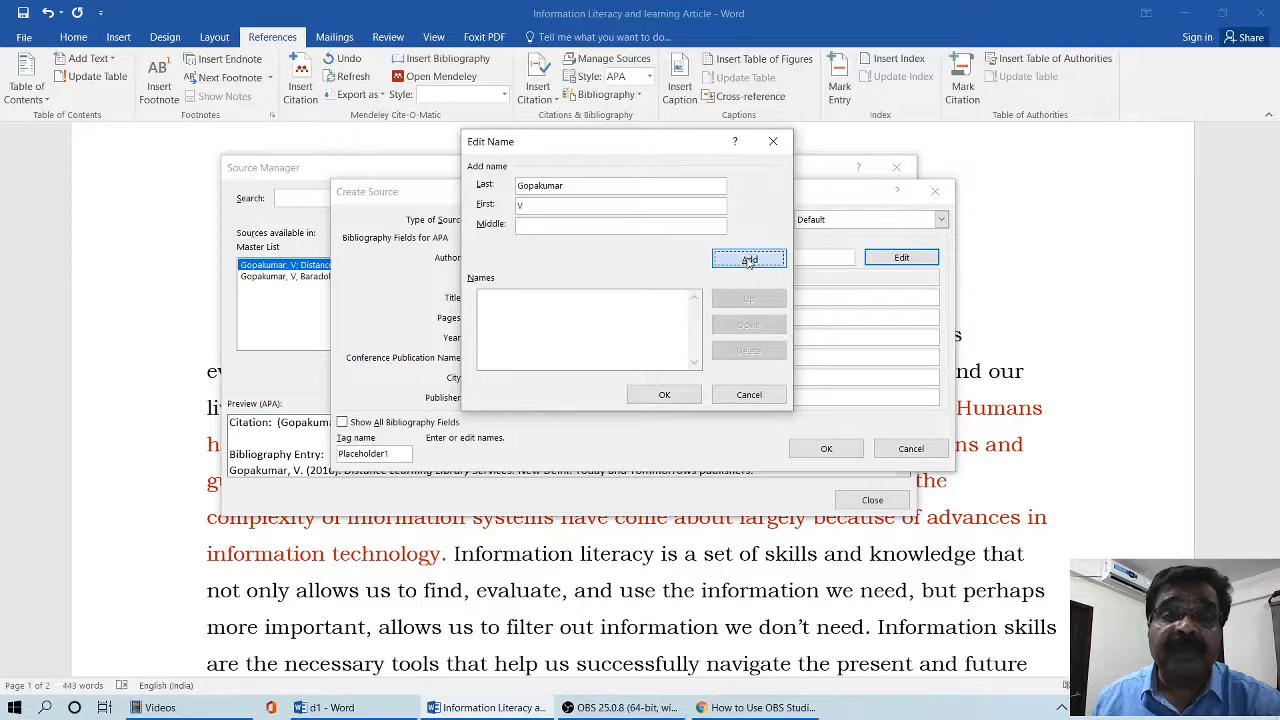
- Add the conference paper's second author by last name and first initial, and apply the name list to the source
{"action": "type", "text": "Anuradha"}
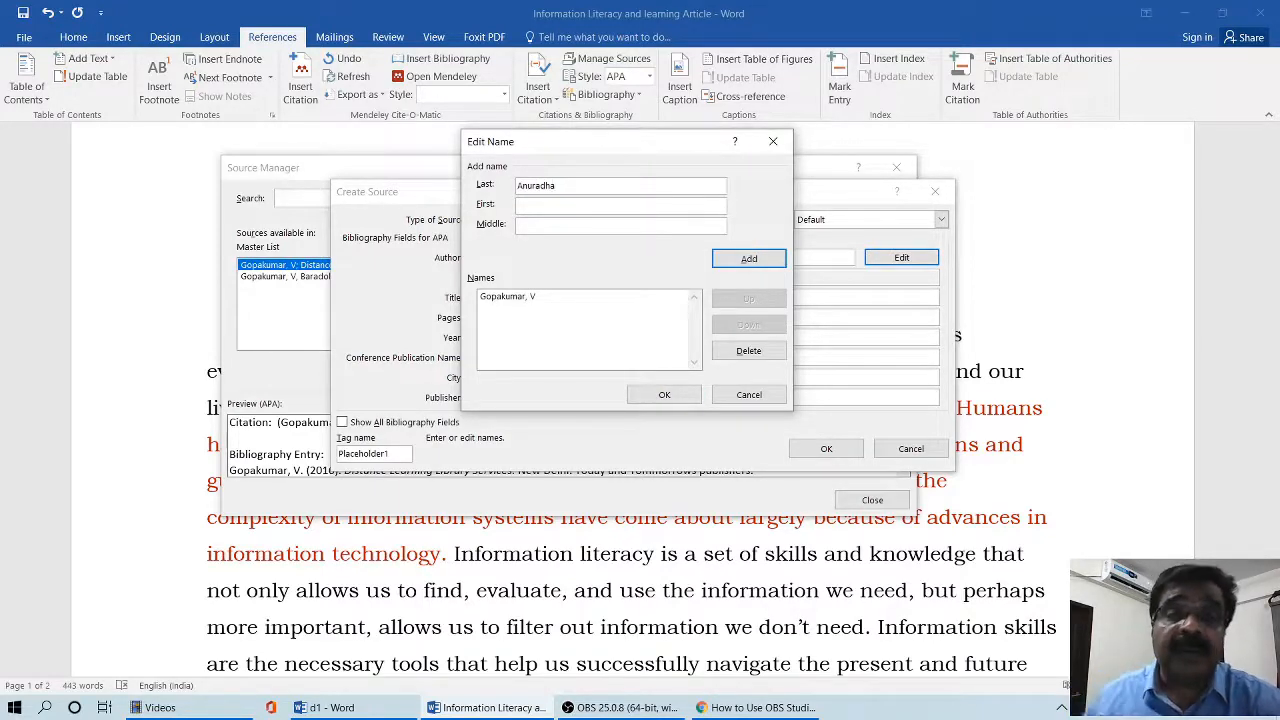
{"action": "type", "text": ", V"}
{"action": "left_click", "coordinate": [740, 260]}
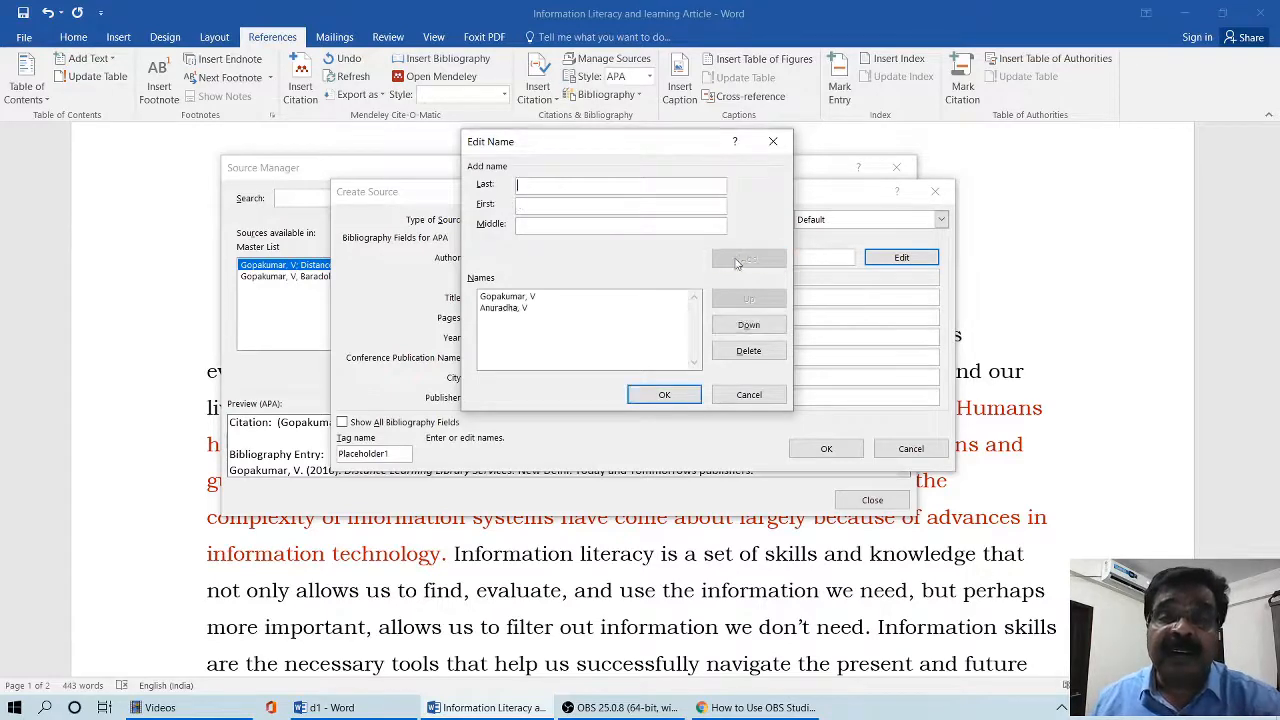
{"action": "left_click", "coordinate": [667, 394]}
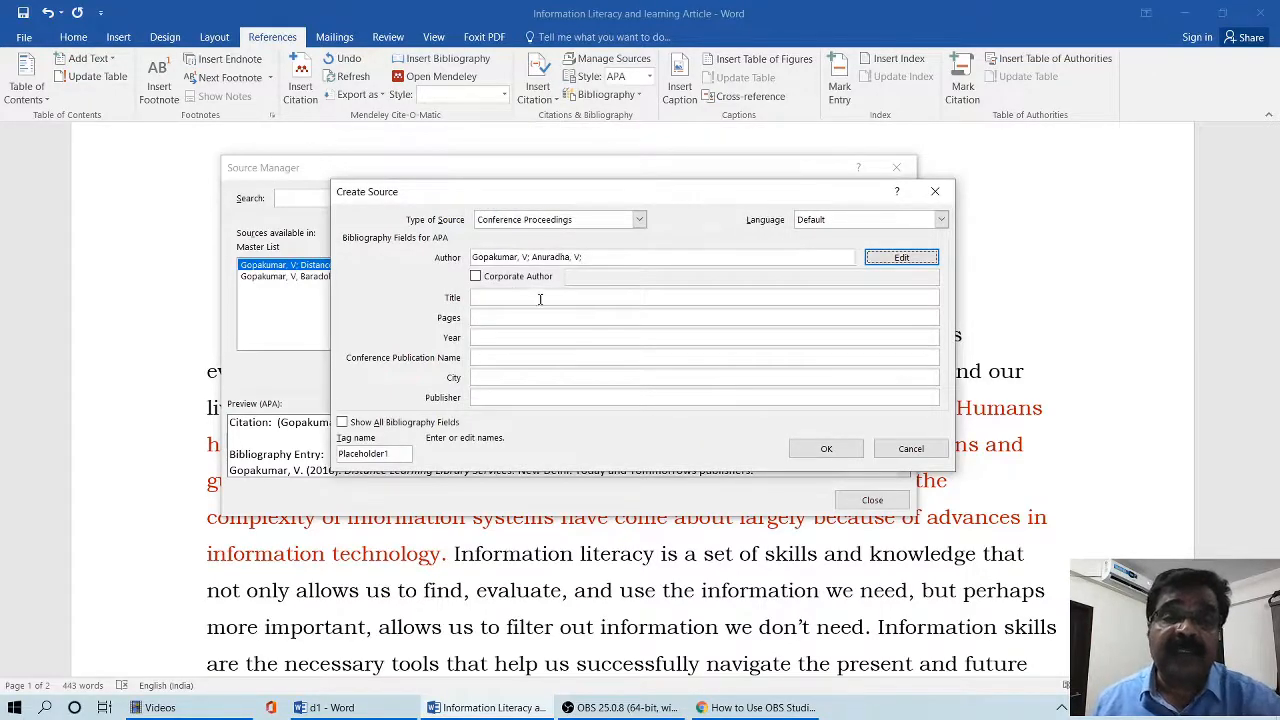
- Enter the conference paper's title "Information literacy requirements for academic librarians"
{"action": "left_click", "coordinate": [541, 296]}
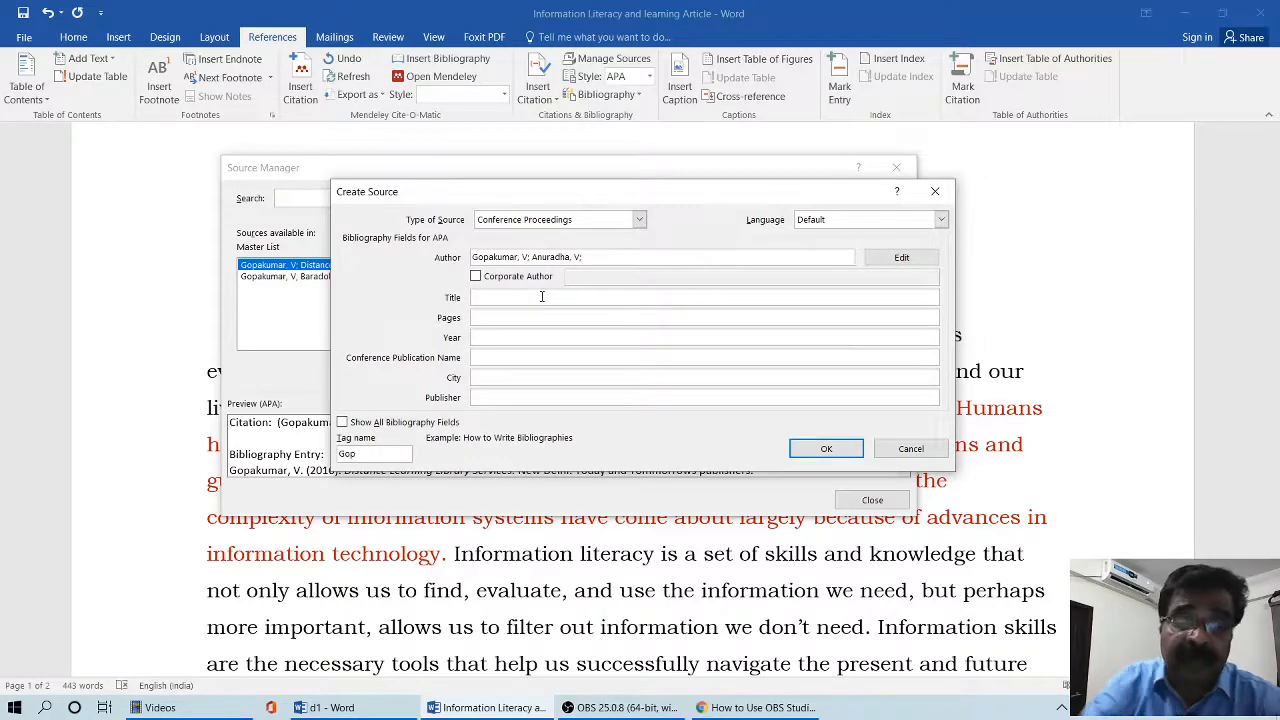
{"action": "type", "text": "Info"}
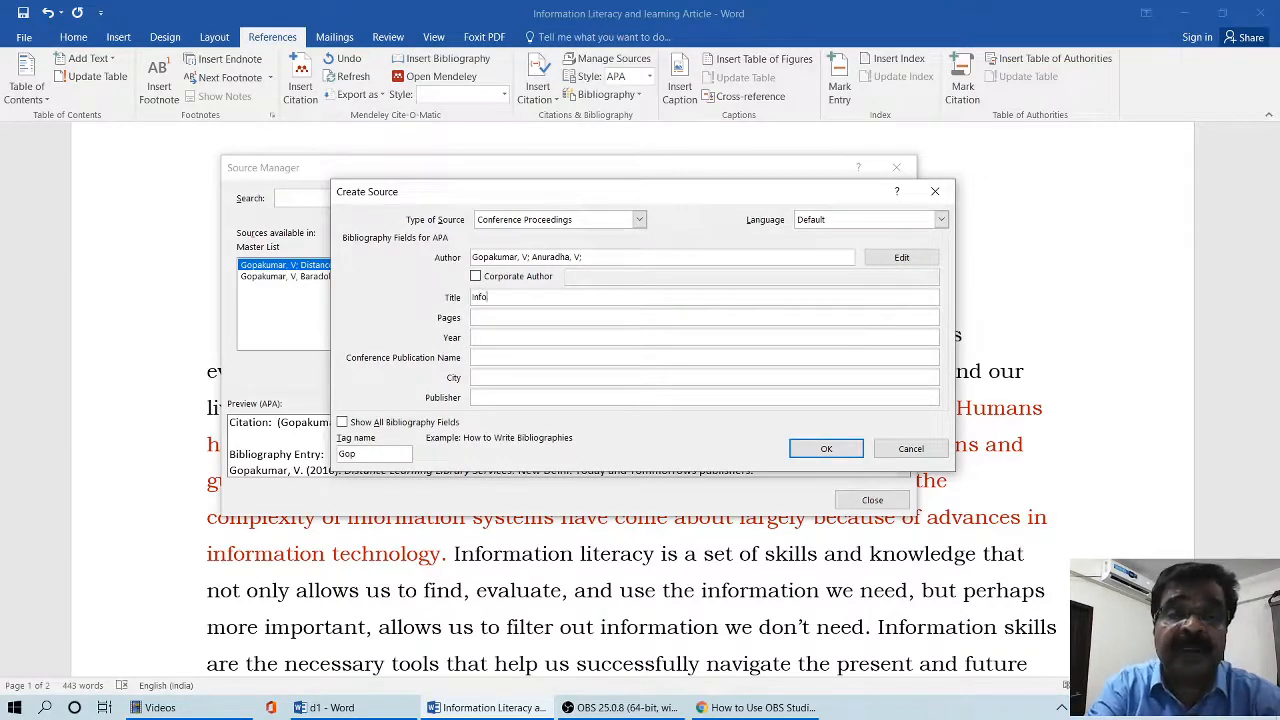
{"action": "type", "text": "rmation "}
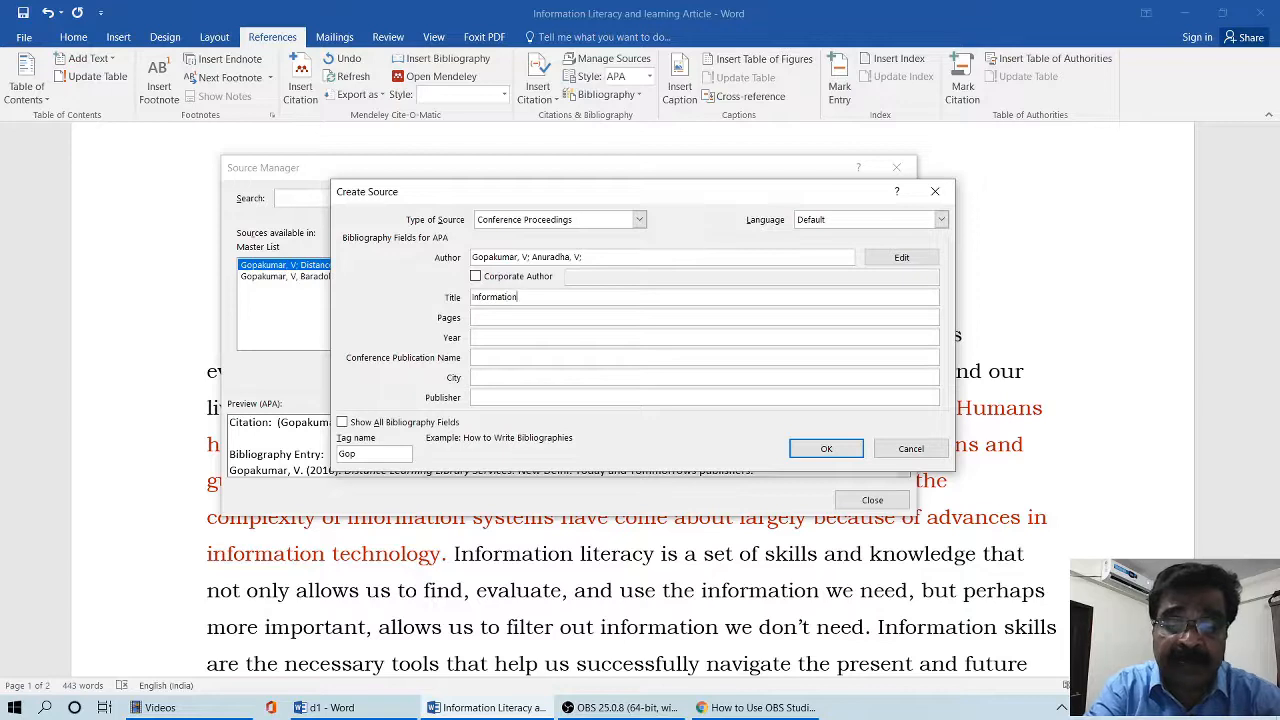
{"action": "type", "text": "literacy "}
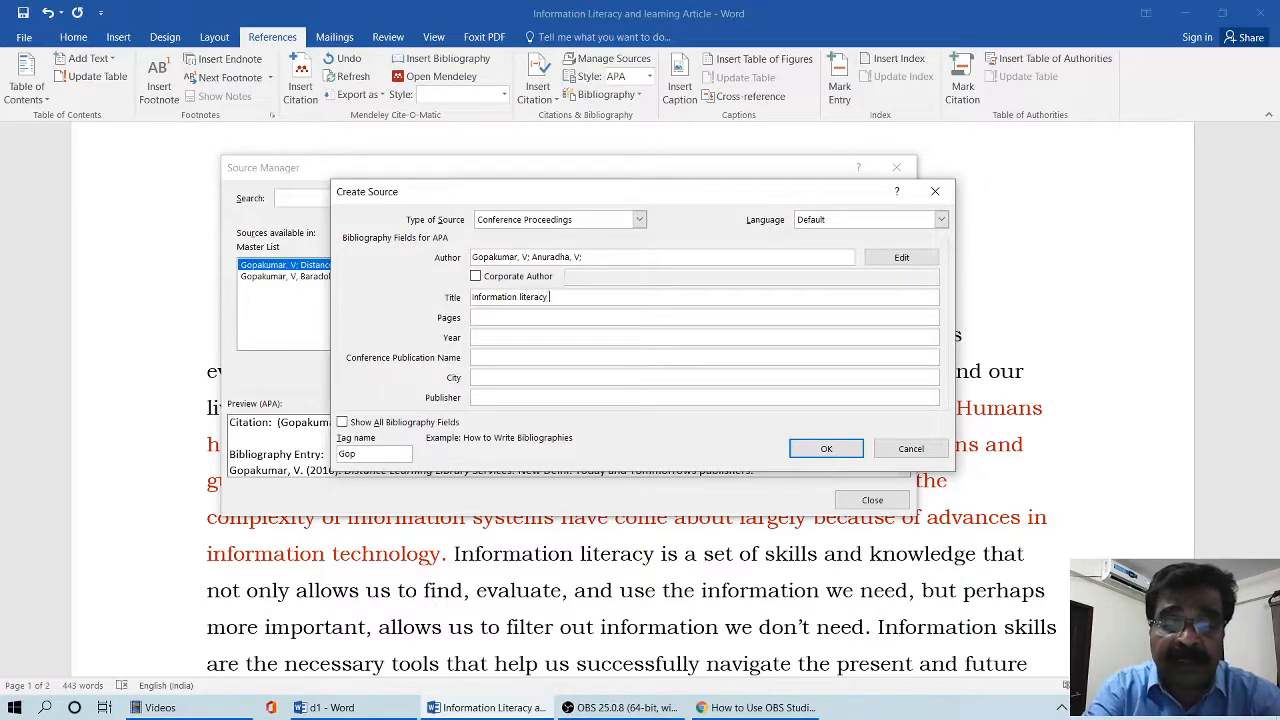
{"action": "type", "text": "requireme"}
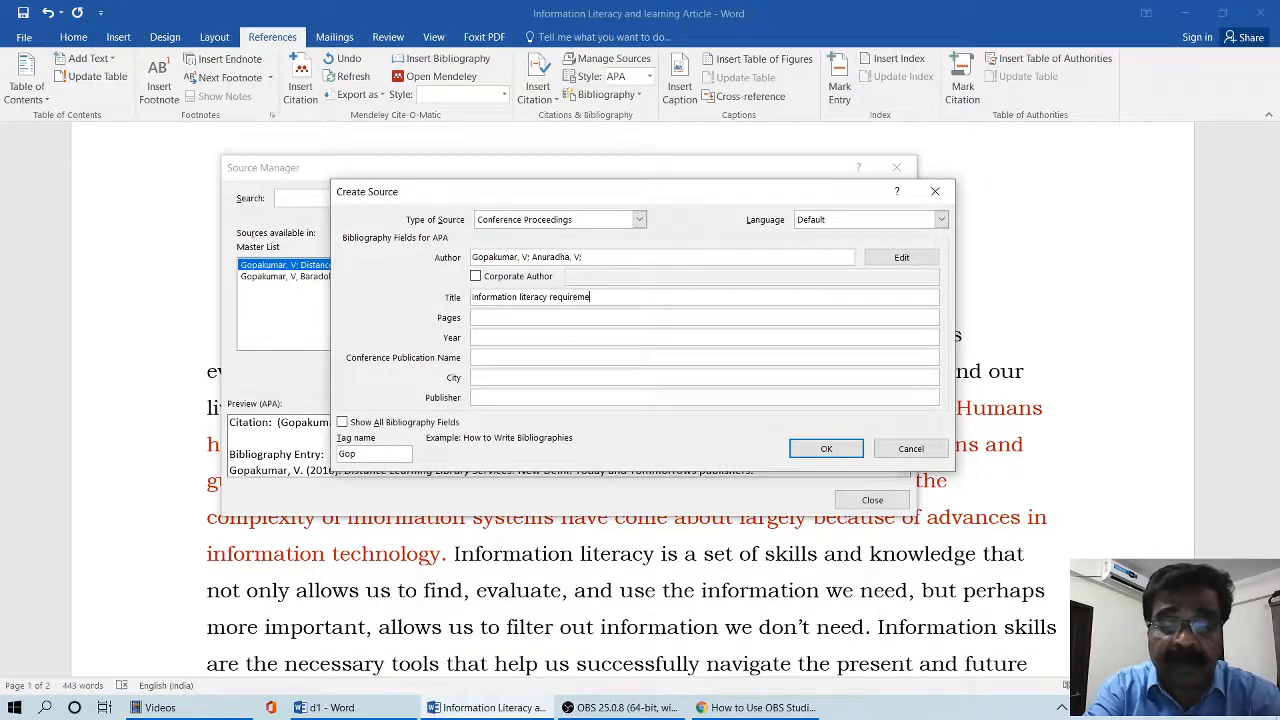
{"action": "type", "text": "nts for "}
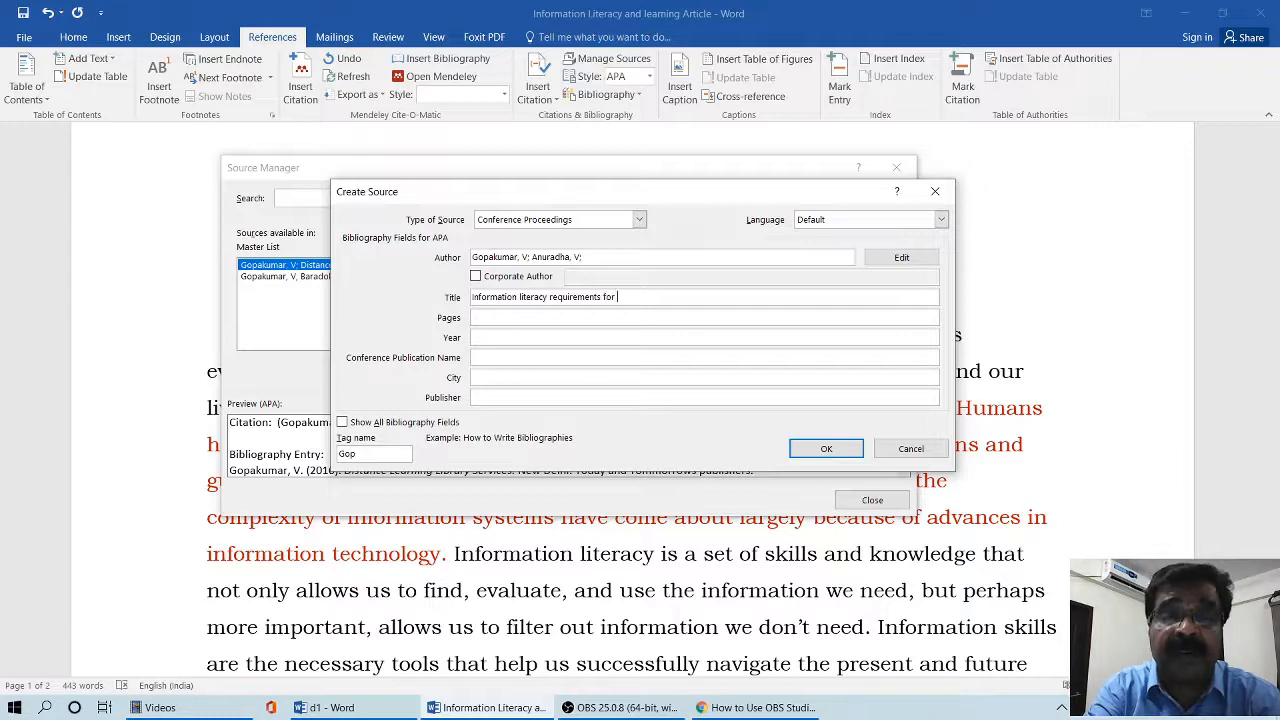
{"action": "type", "text": "academic librarians"}
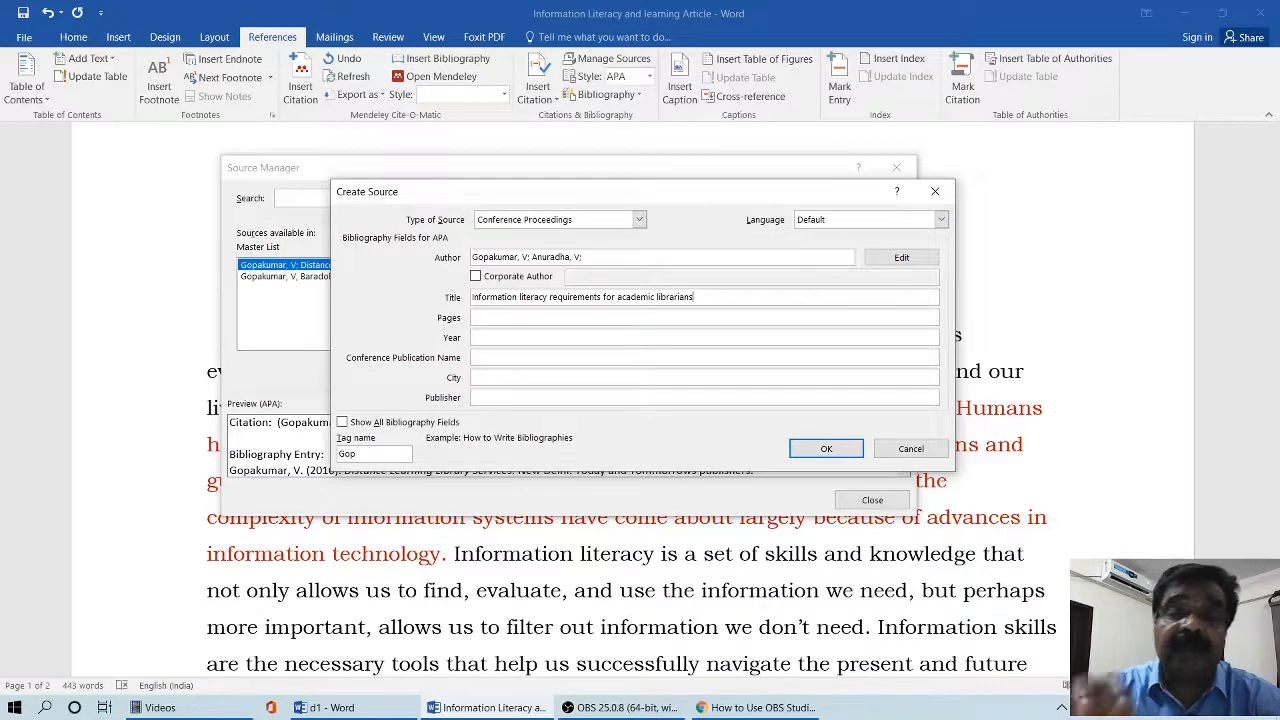
- Set the conference paper's pages to 234-239 and its year to 2011
{"action": "left_click", "coordinate": [545, 316]}
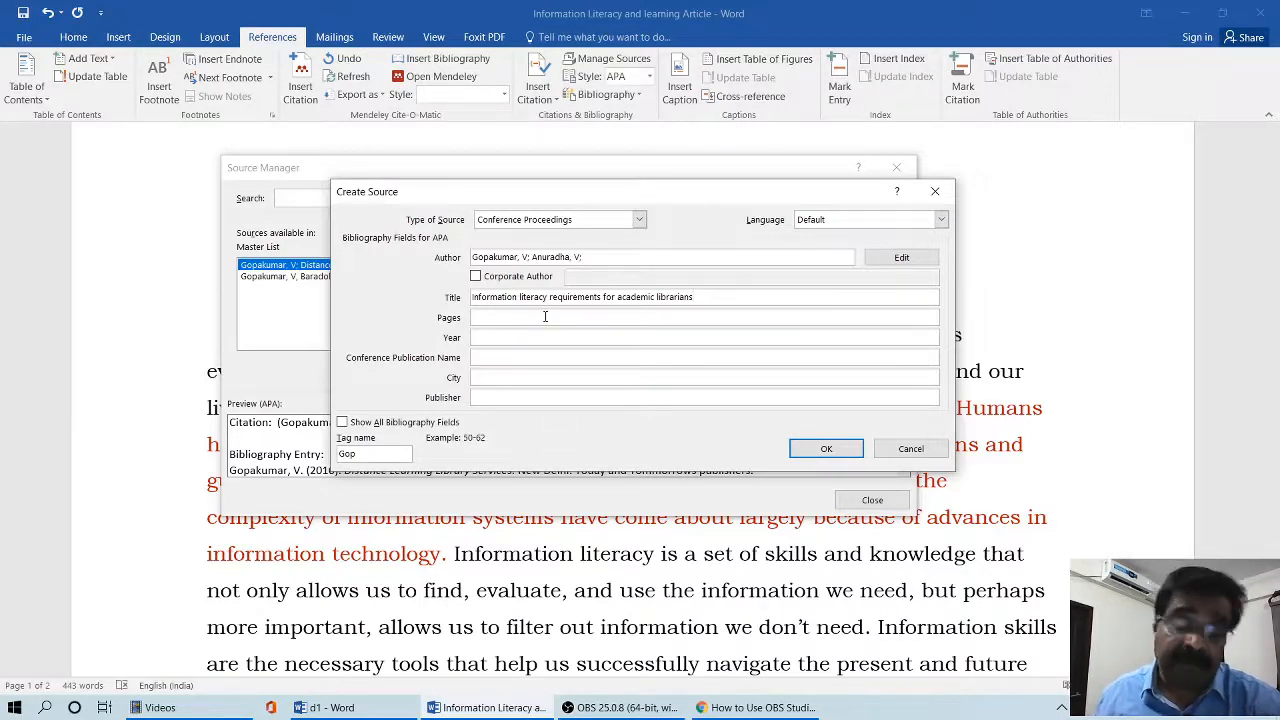
{"action": "left_click", "coordinate": [545, 317]}
{"action": "type", "text": "234-239"}
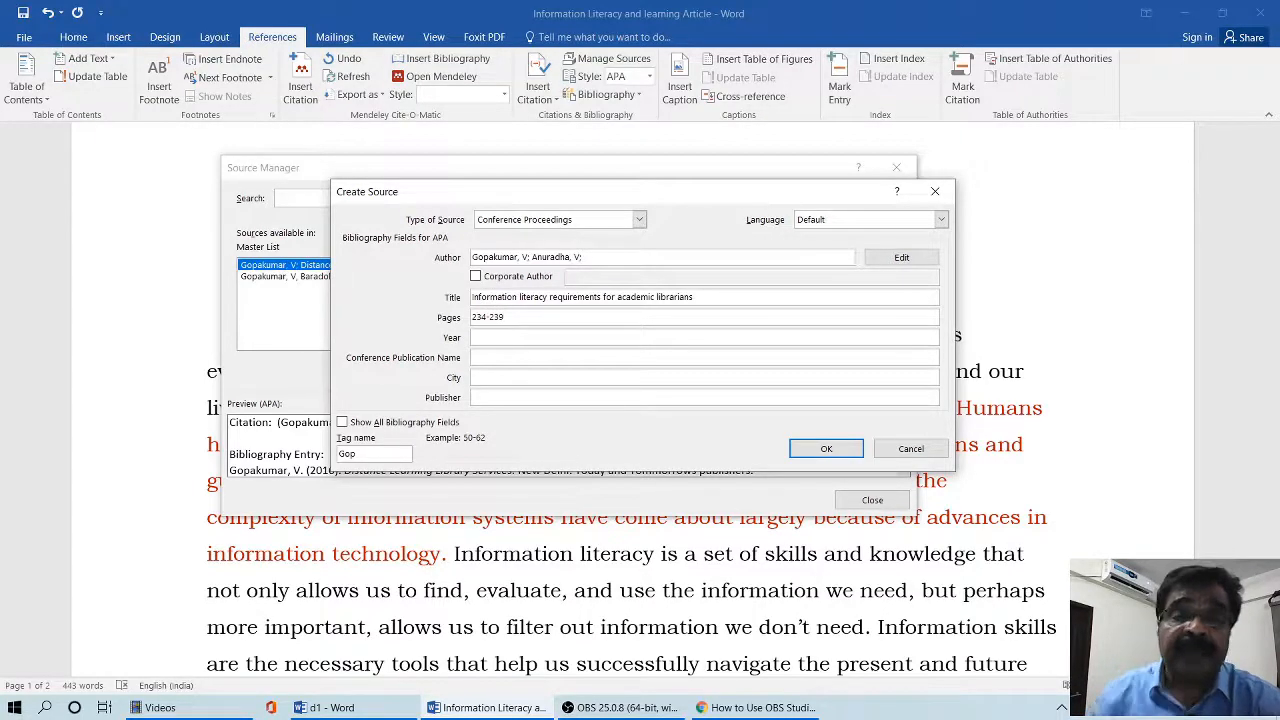
{"action": "left_click", "coordinate": [513, 335]}
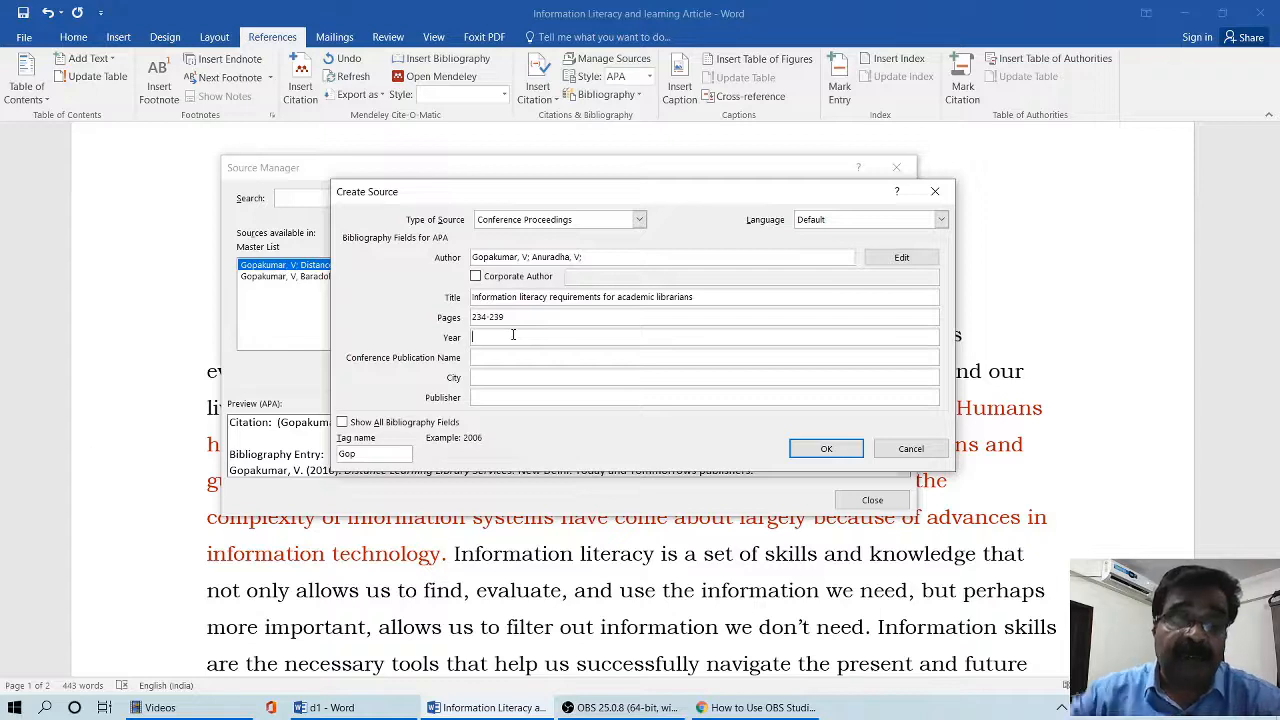
{"action": "type", "text": "2011"}
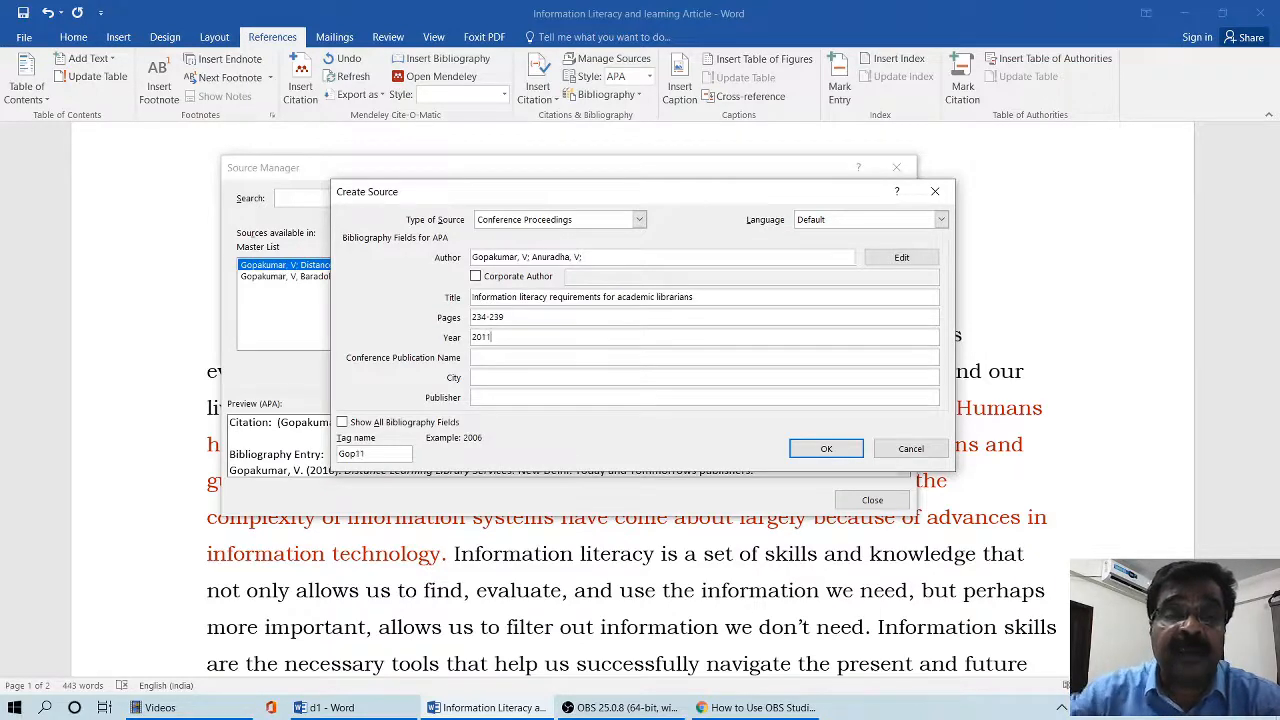
- Set the conference publication name to "CALIBER 2011" and the city to "Panaji, Goa"
{"action": "left_click", "coordinate": [494, 356]}
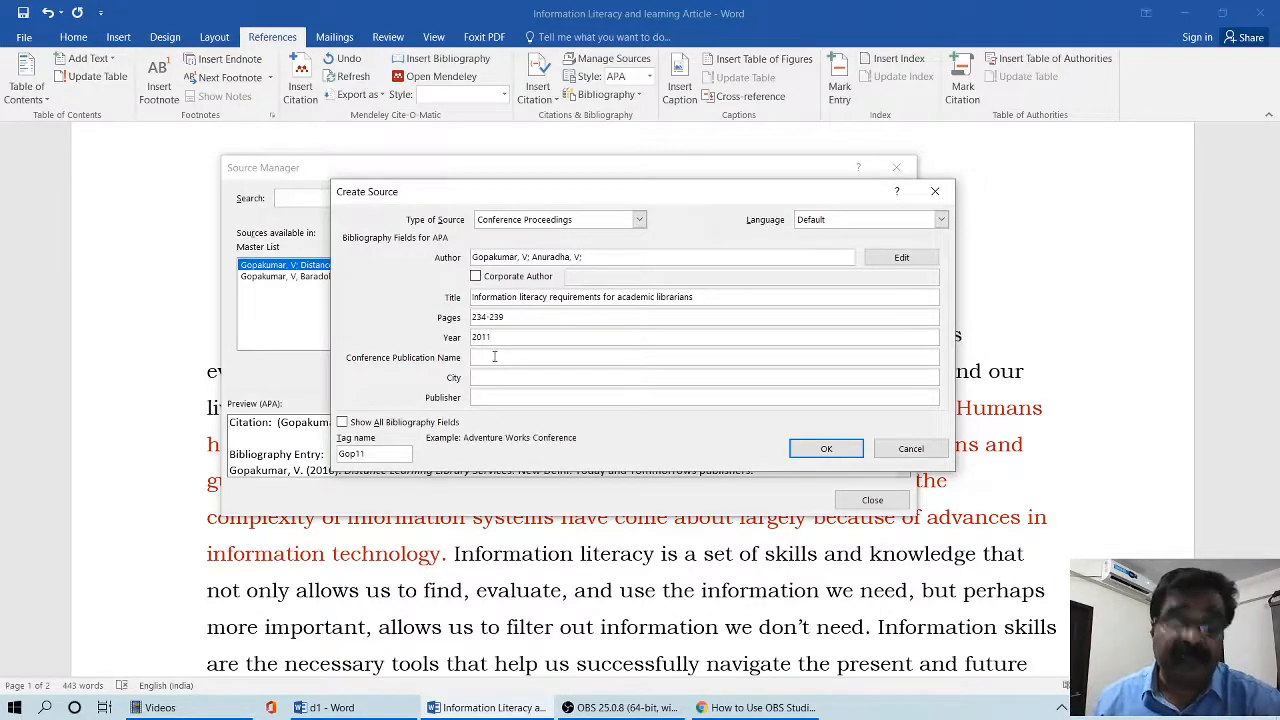
{"action": "type", "text": "CALIBE"}
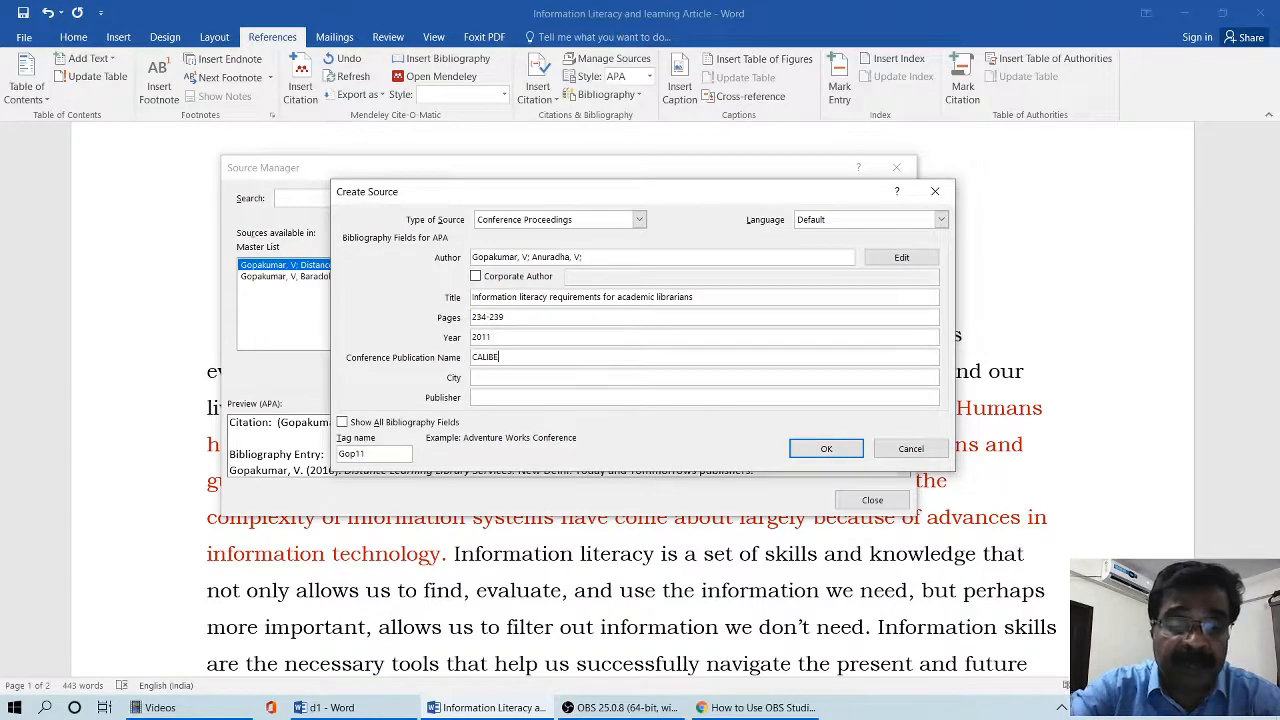
{"action": "type", "text": "R 2011"}
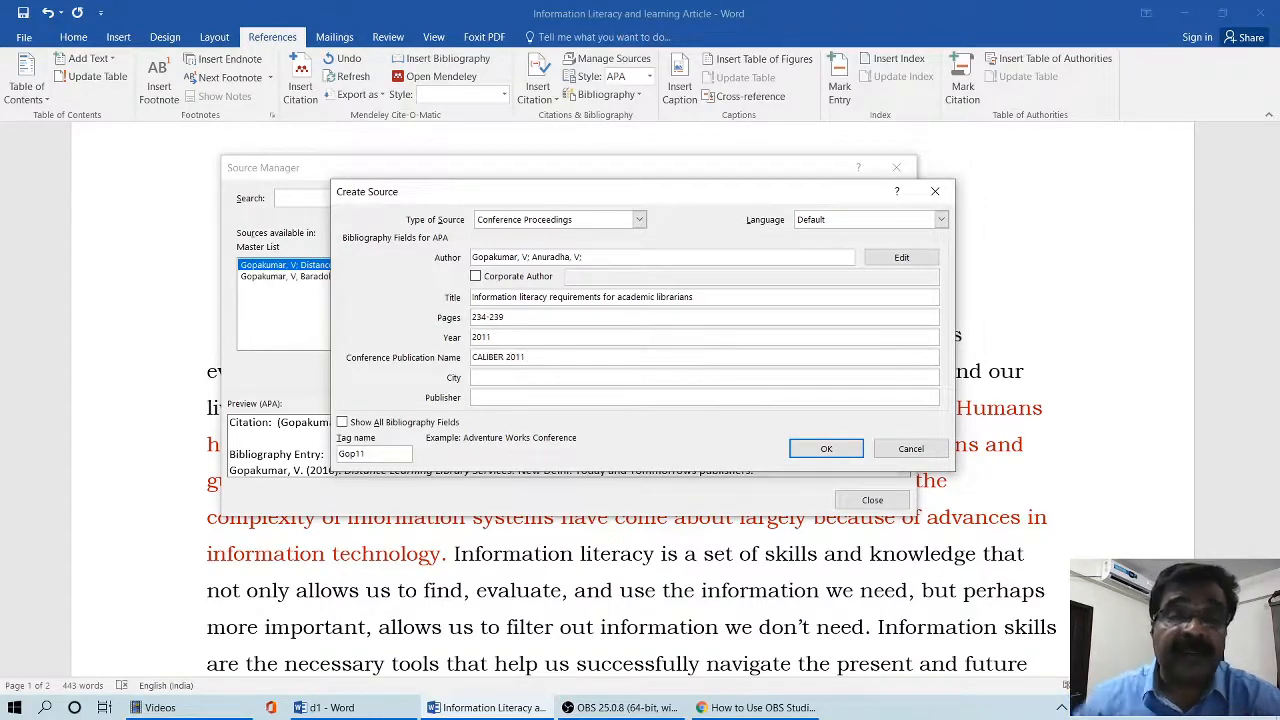
{"action": "left_click", "coordinate": [515, 377]}
{"action": "type", "text": "Panaji"}
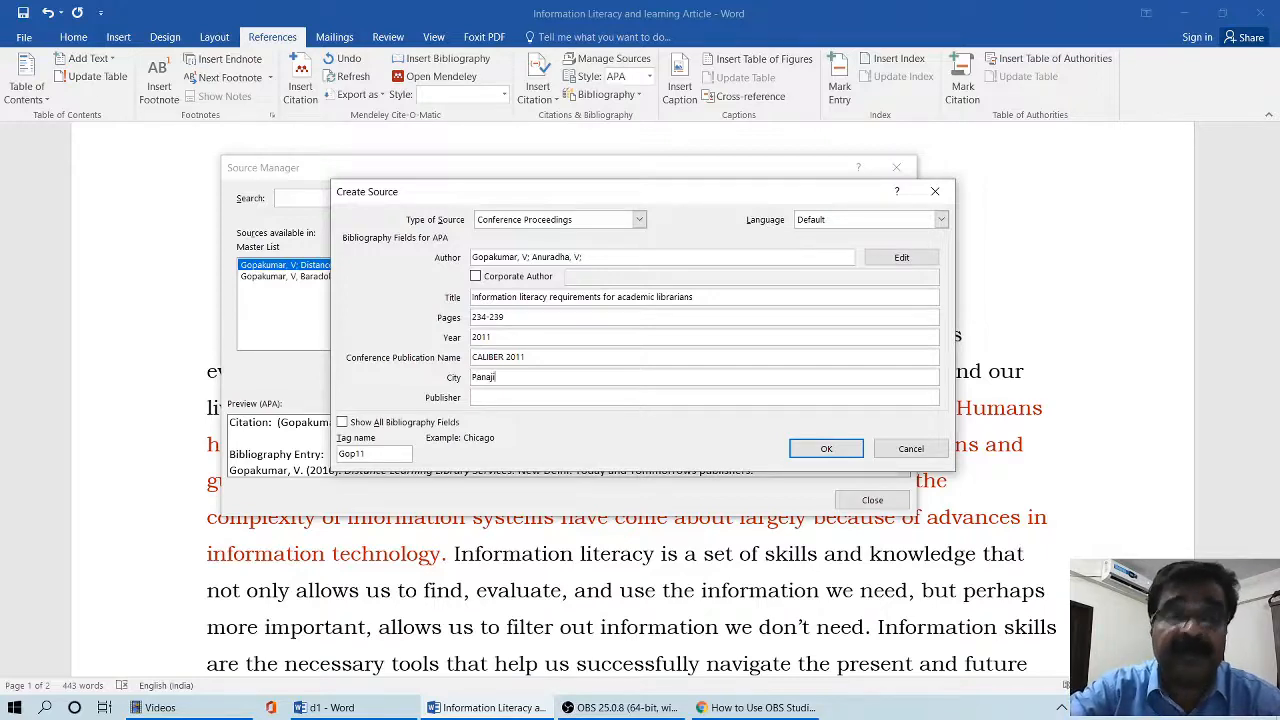
{"action": "type", "text": ", Goa"}
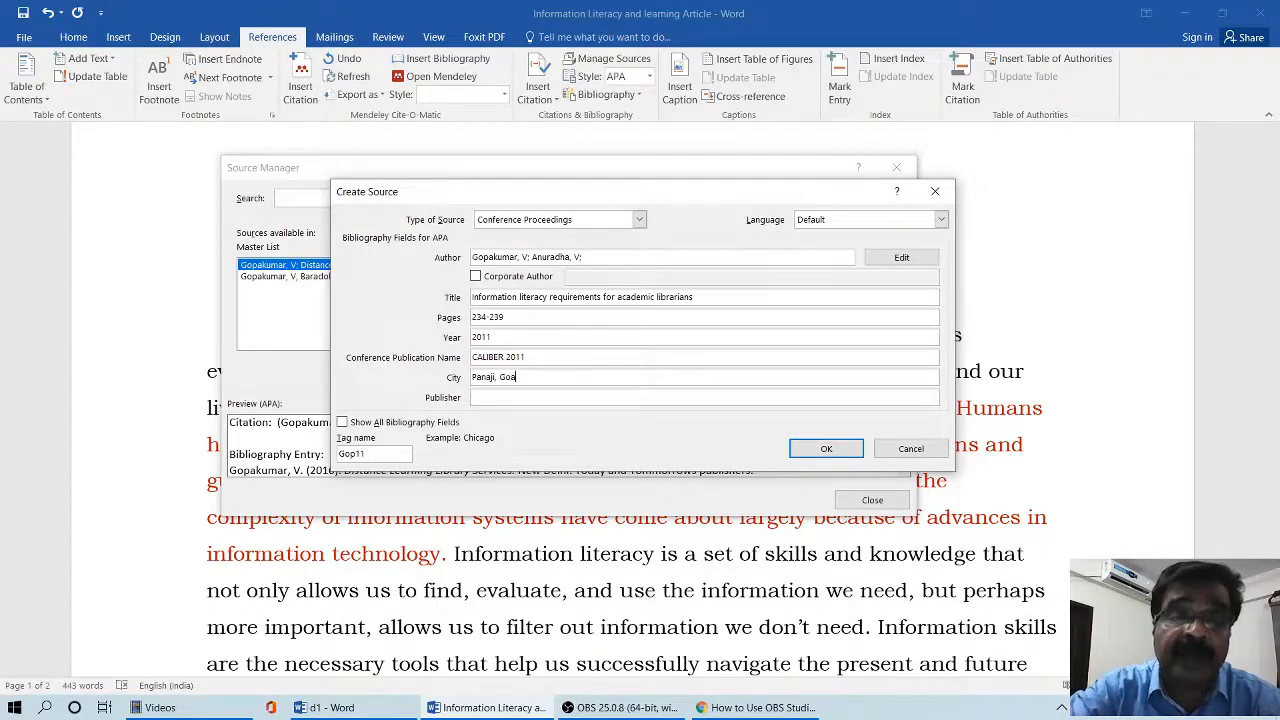
- Enter "Sage Publishers" as the publisher and save the conference proceedings source
{"action": "left_click", "coordinate": [507, 400]}
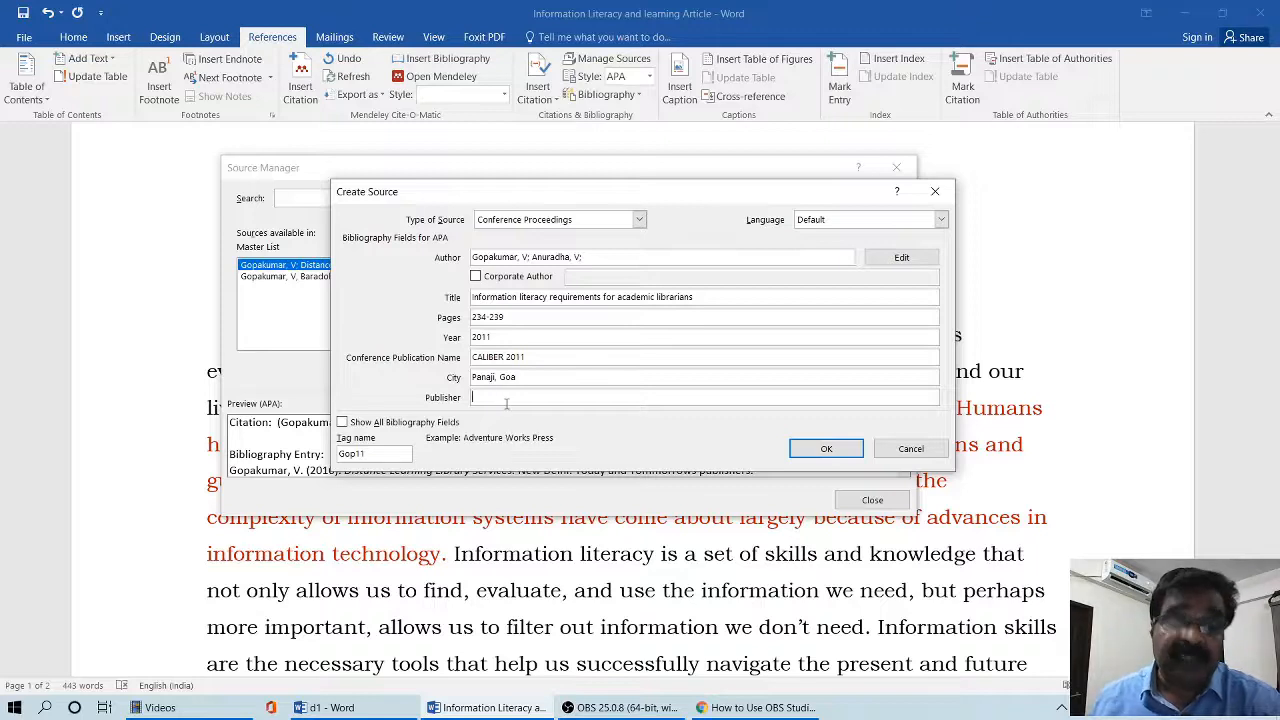
{"action": "type", "text": "Sage Publishers"}
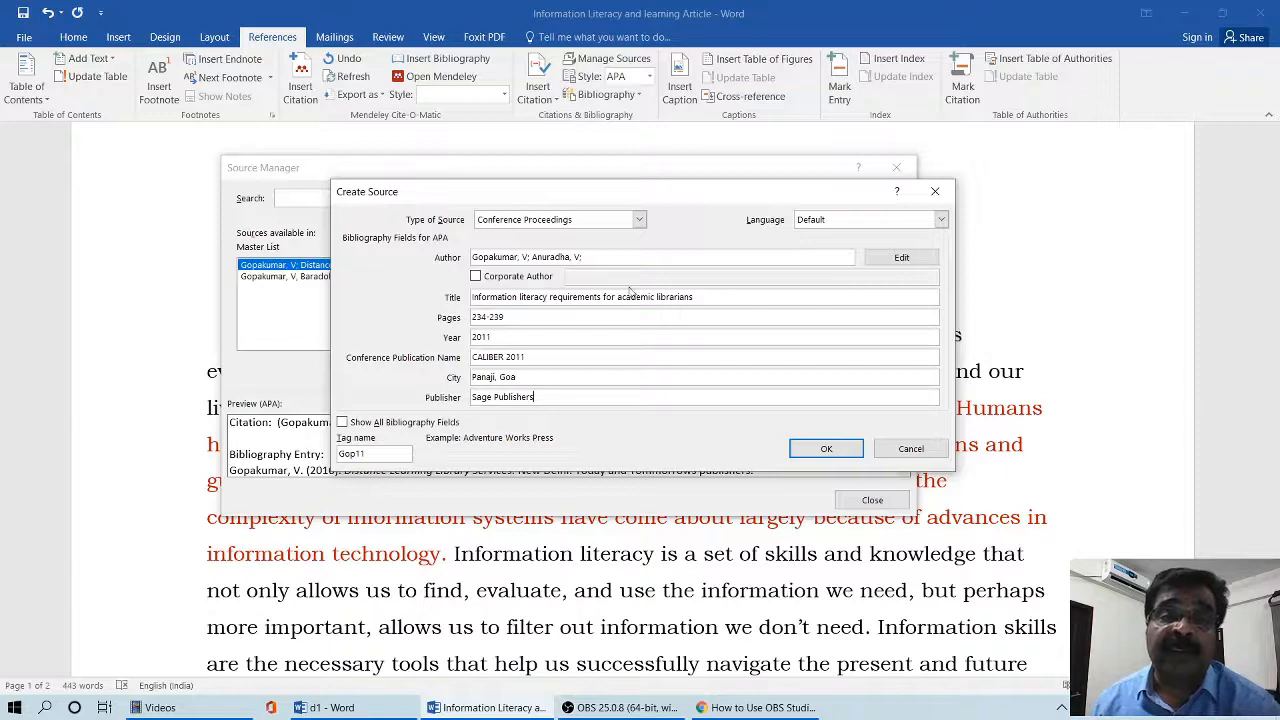
{"action": "left_click", "coordinate": [815, 449]}
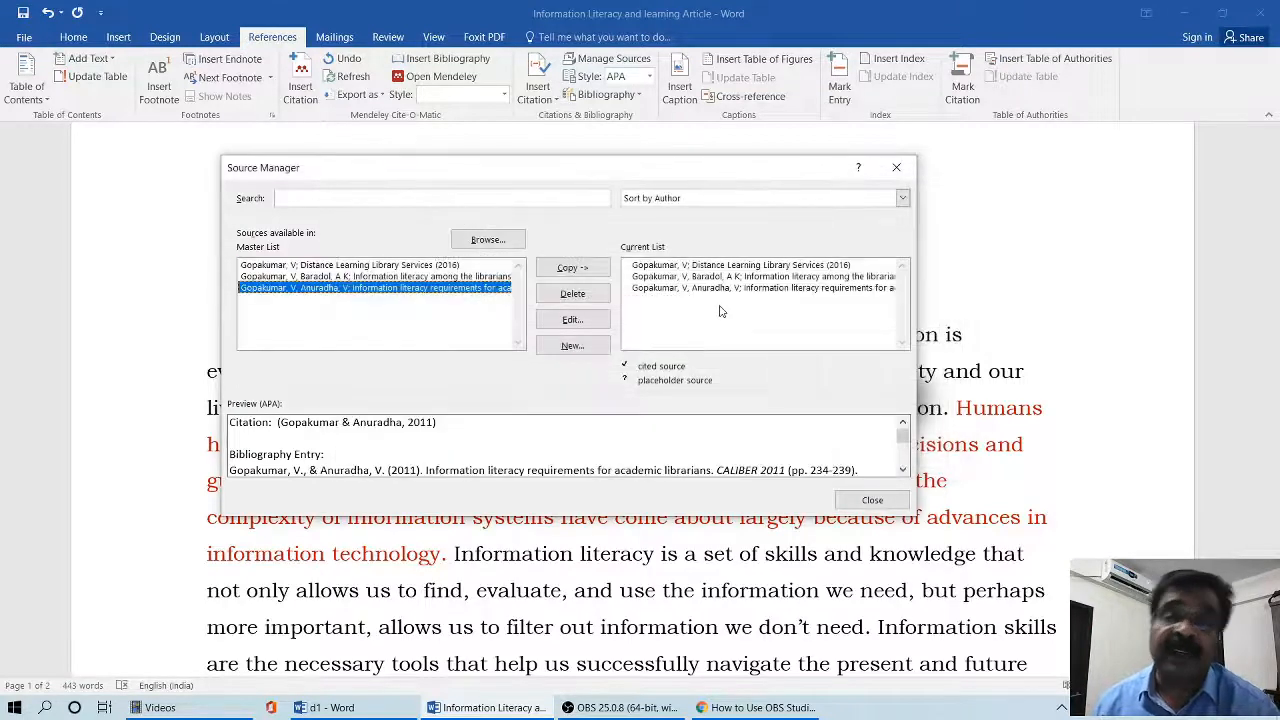
- Start a fourth new source and set its type to Book Section
{"action": "left_click", "coordinate": [575, 347]}
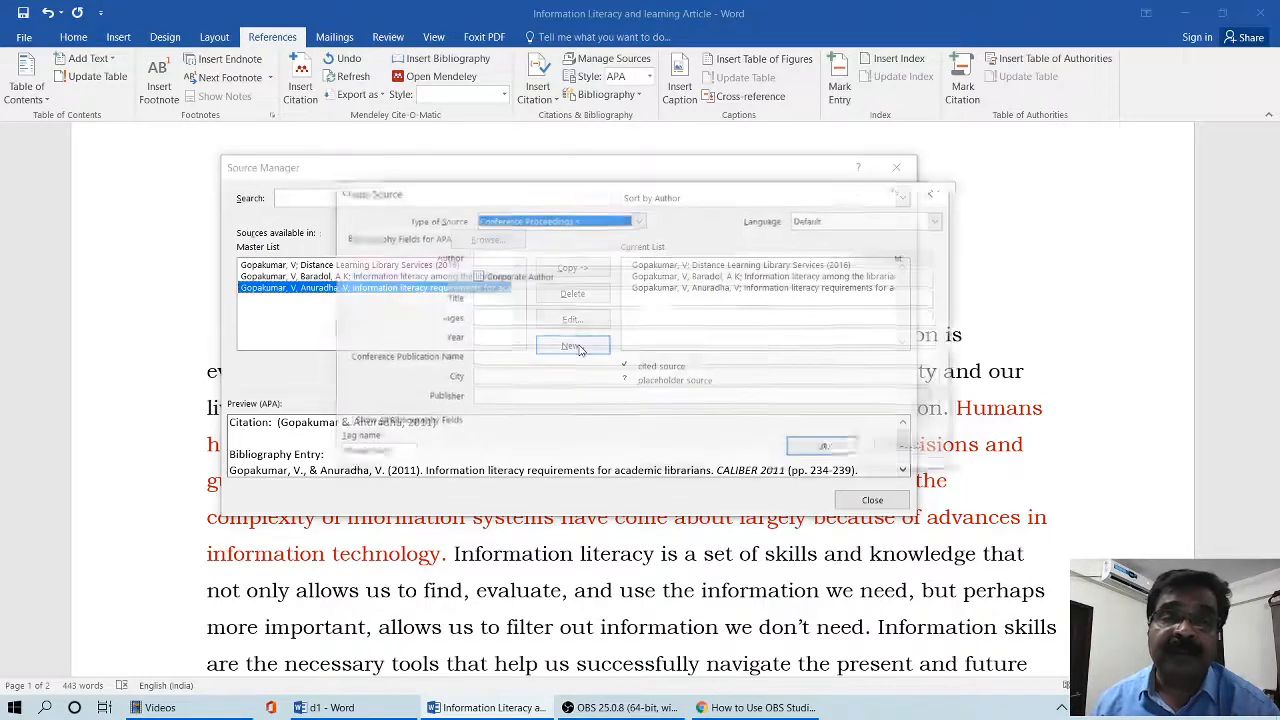
{"action": "left_click", "coordinate": [639, 222]}
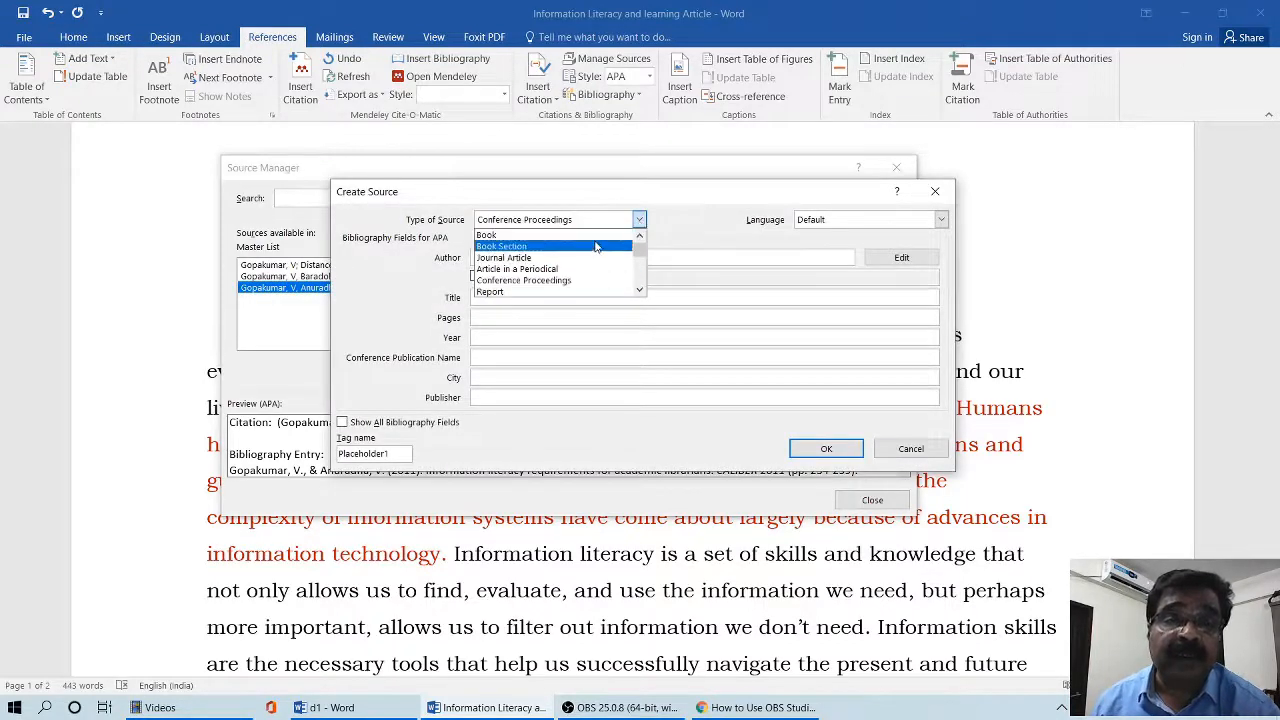
{"action": "left_click", "coordinate": [596, 245]}
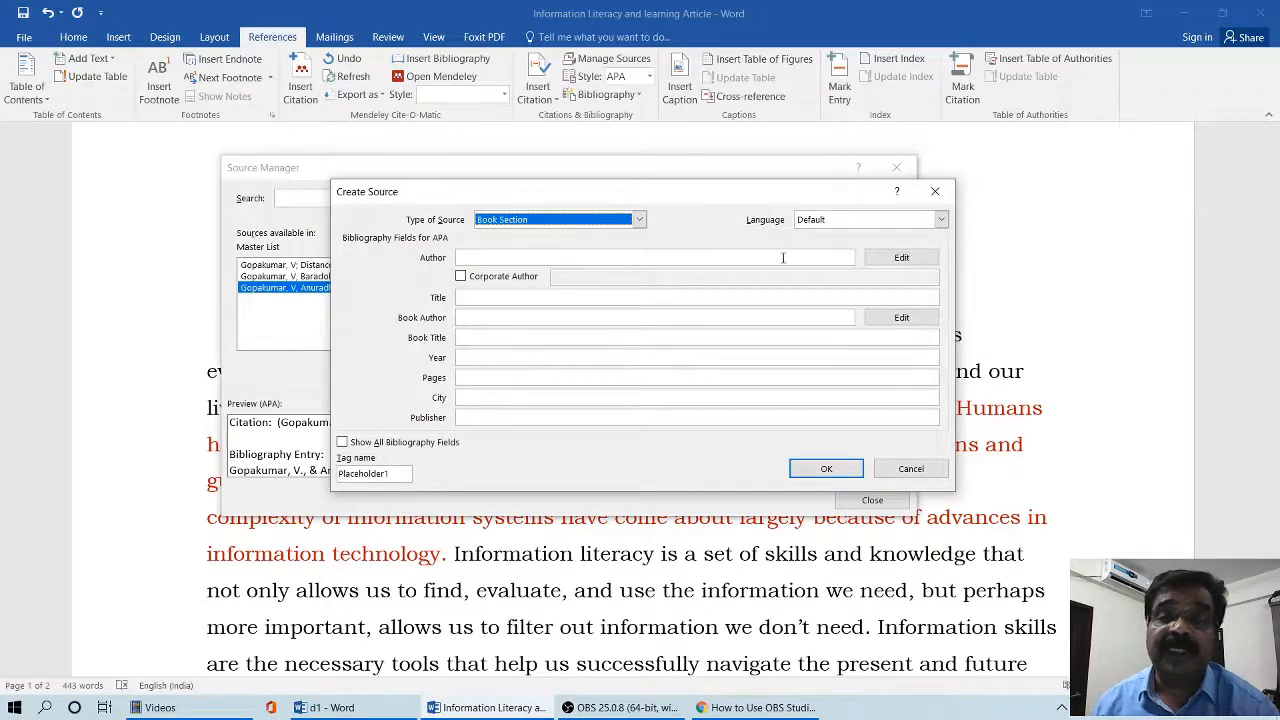
- Add the book section's first author to the name list by last name, first initial and middle initial
{"action": "left_click", "coordinate": [882, 262]}
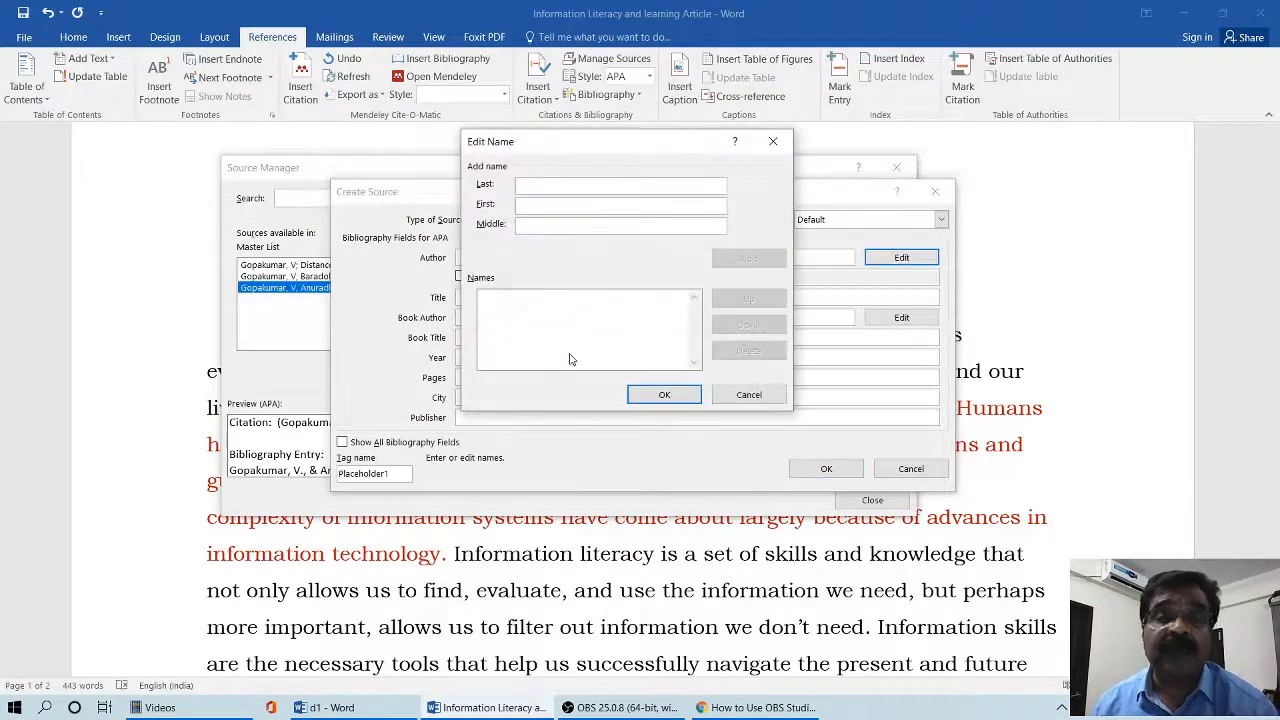
{"action": "type", "text": "Baaradol"}
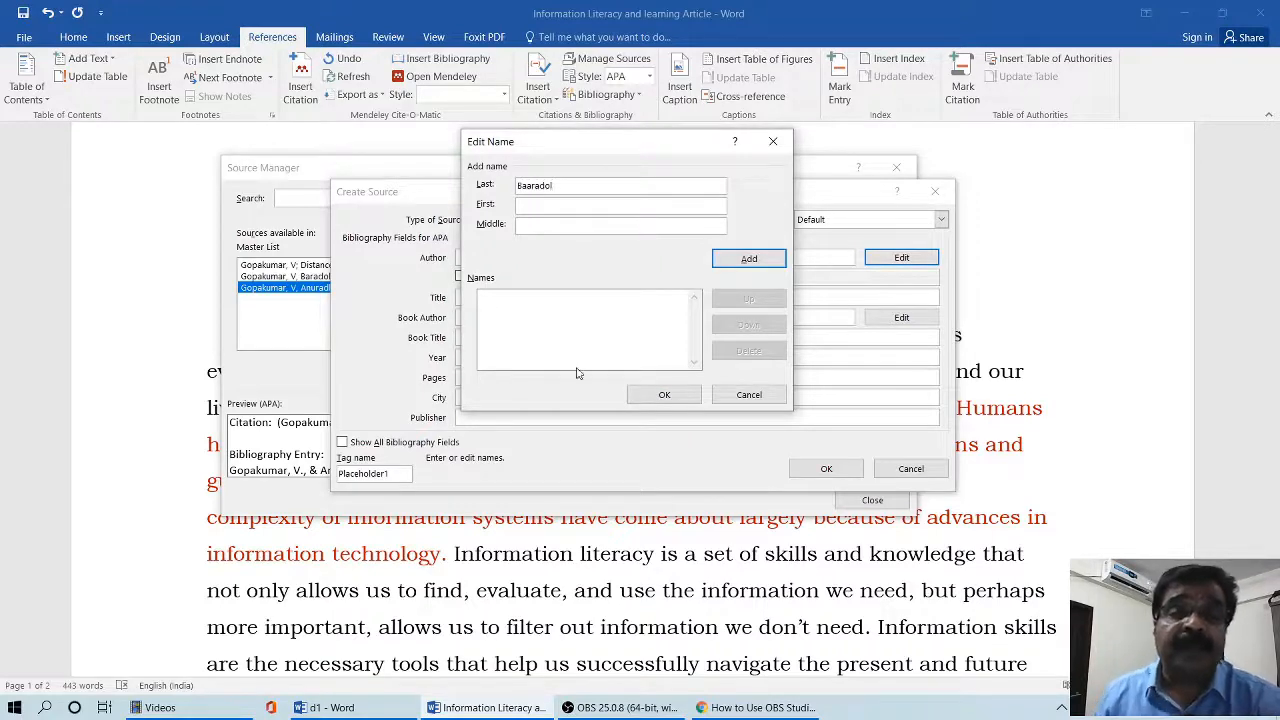
{"action": "left_click", "coordinate": [565, 204]}
{"action": "type", "text": "A"}
{"action": "left_click", "coordinate": [567, 223]}
{"action": "type", "text": "K"}
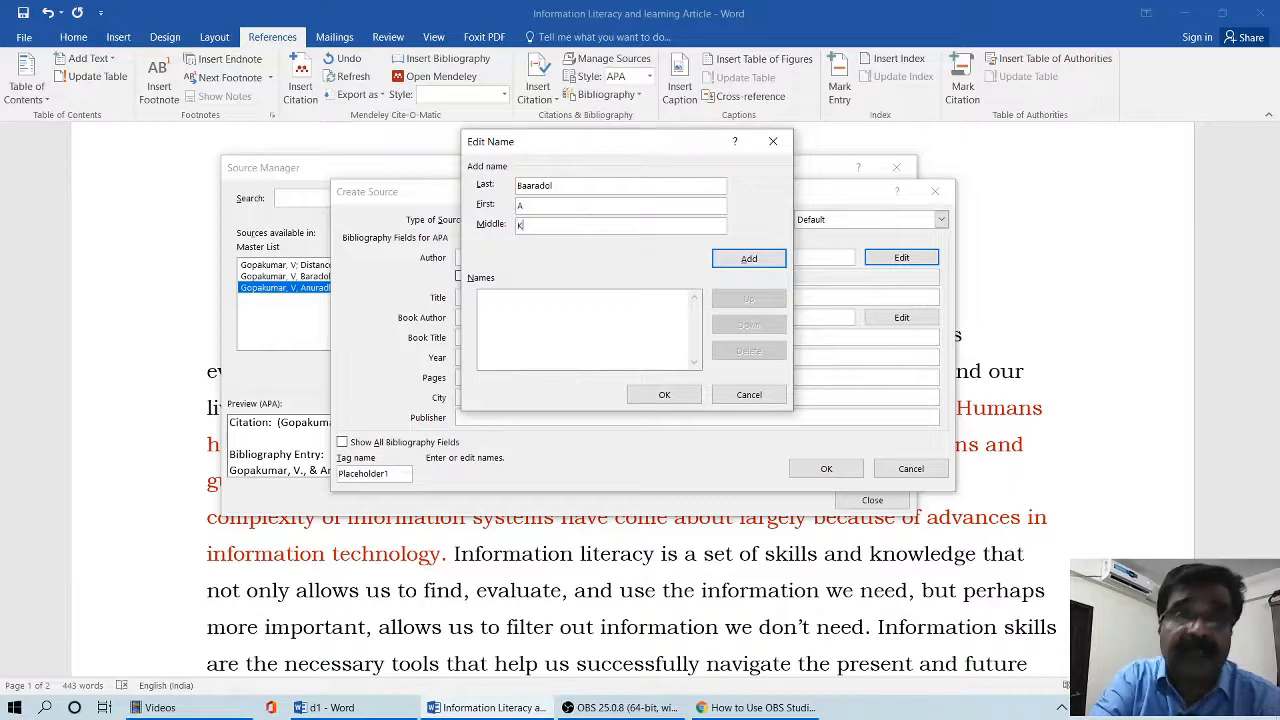
{"action": "left_click", "coordinate": [740, 258]}
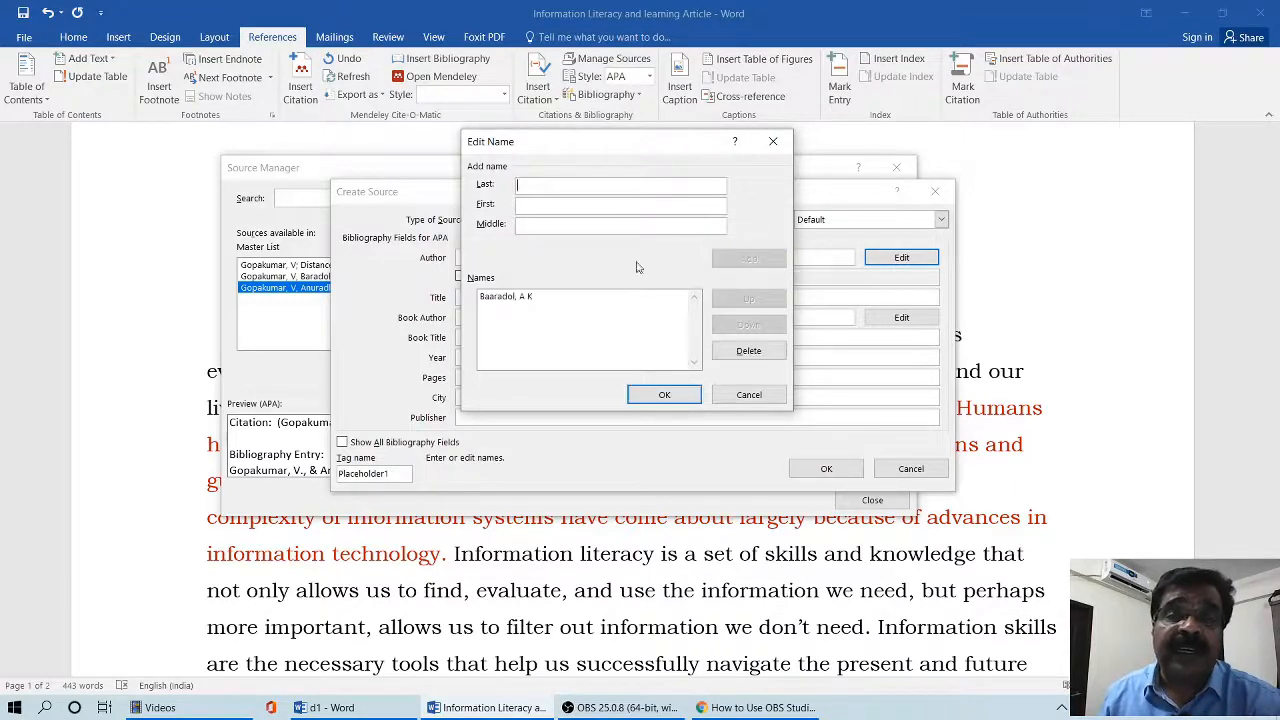
- Add the book section's second author by last name and first initial, and confirm the author list
{"action": "type", "text": "Anura"}
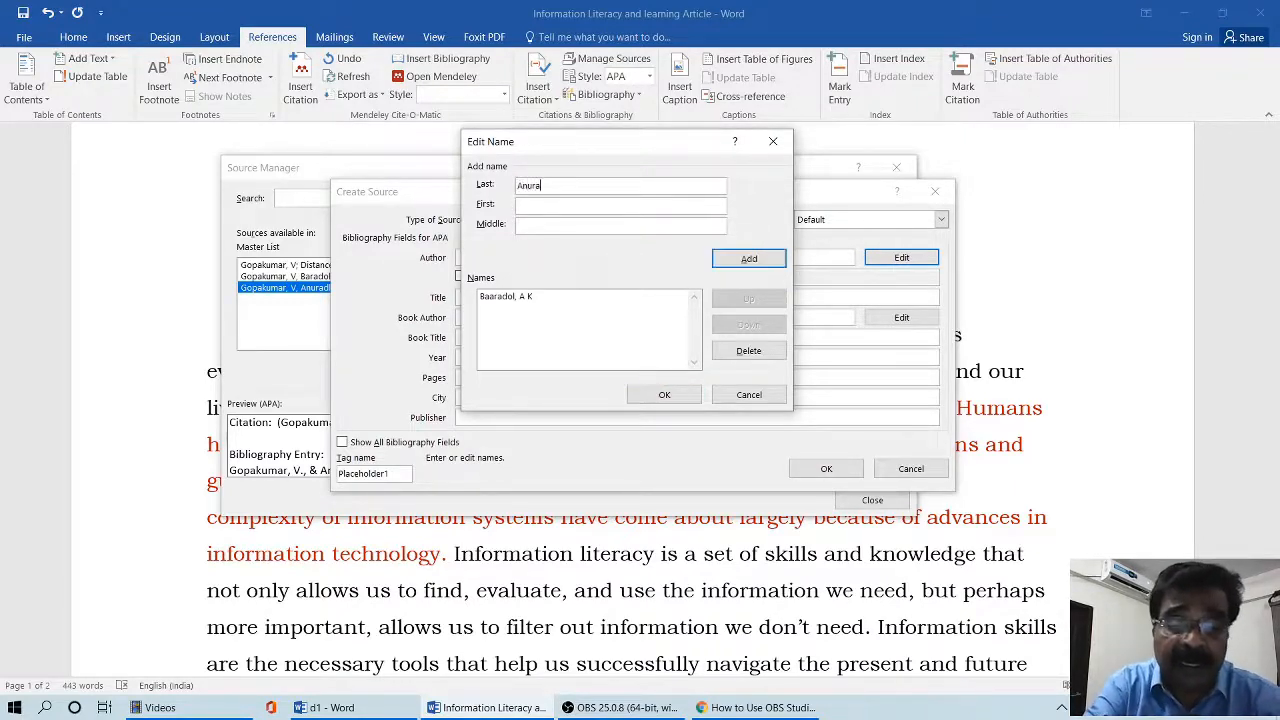
{"action": "type", "text": "dha, V"}
{"action": "left_click", "coordinate": [749, 259]}
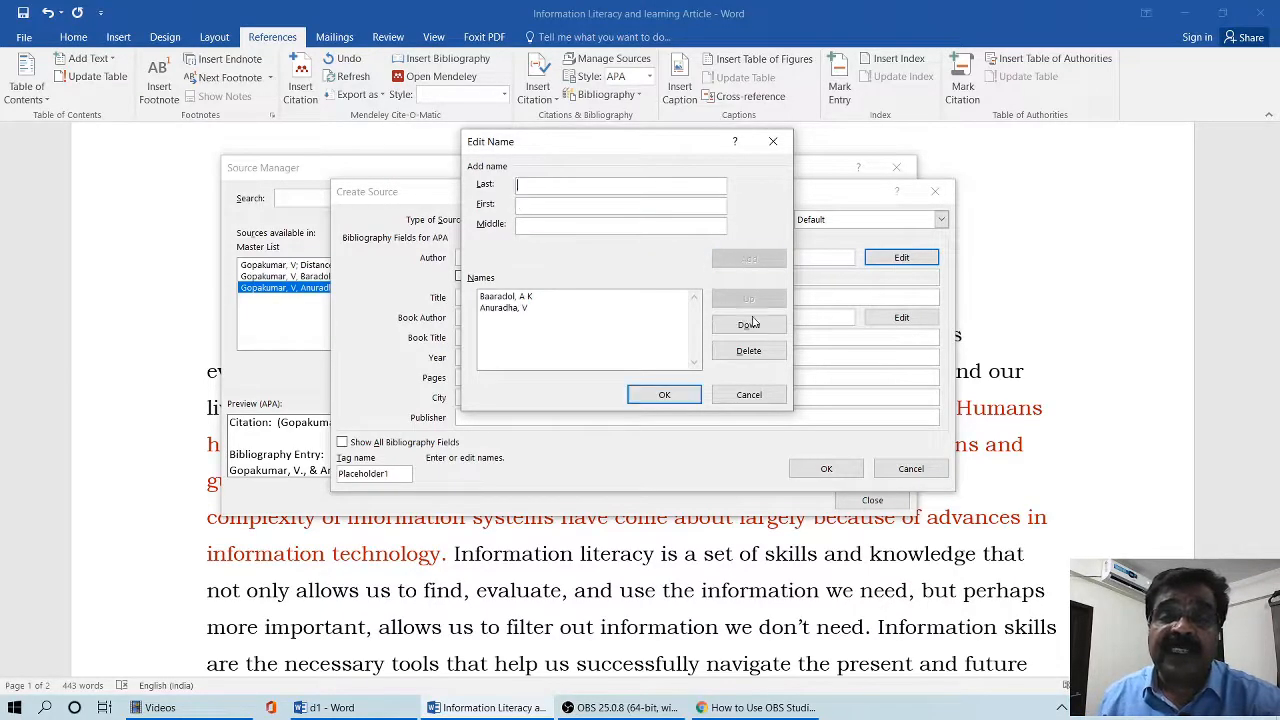
{"action": "left_click", "coordinate": [664, 395]}
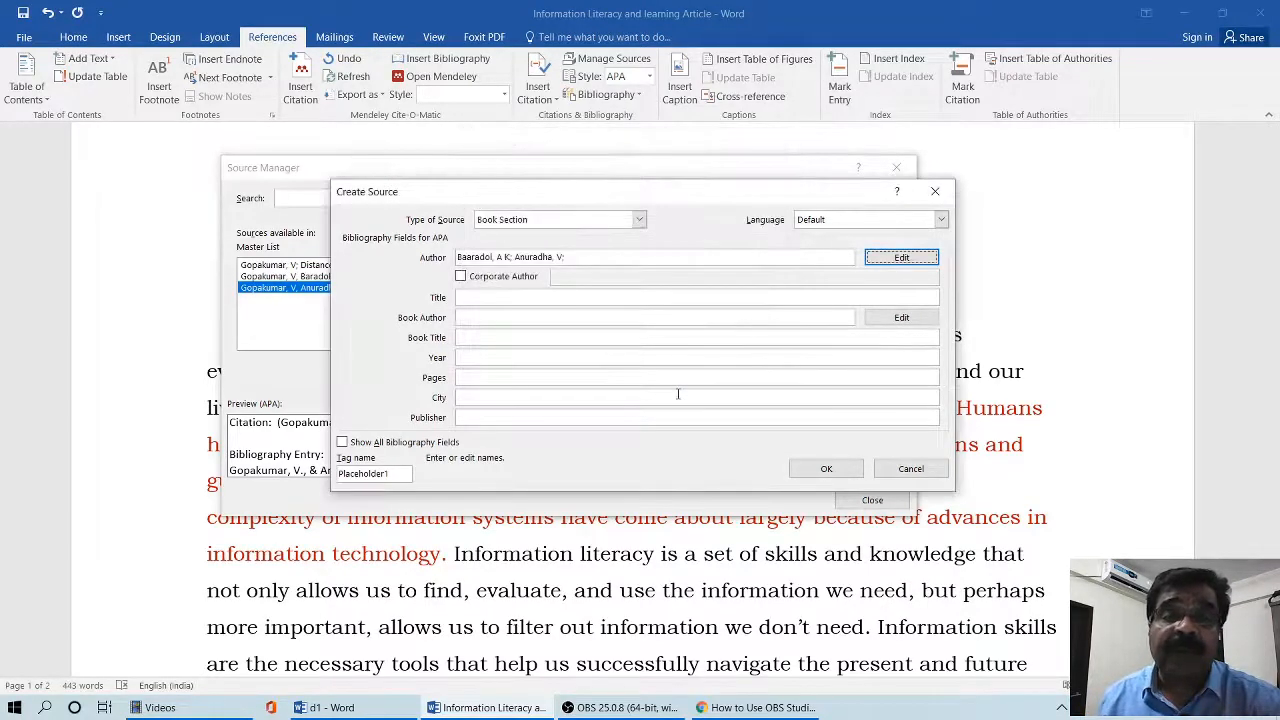
- Set the book section's title to "Information Literacy and training"
{"action": "left_click", "coordinate": [561, 299]}
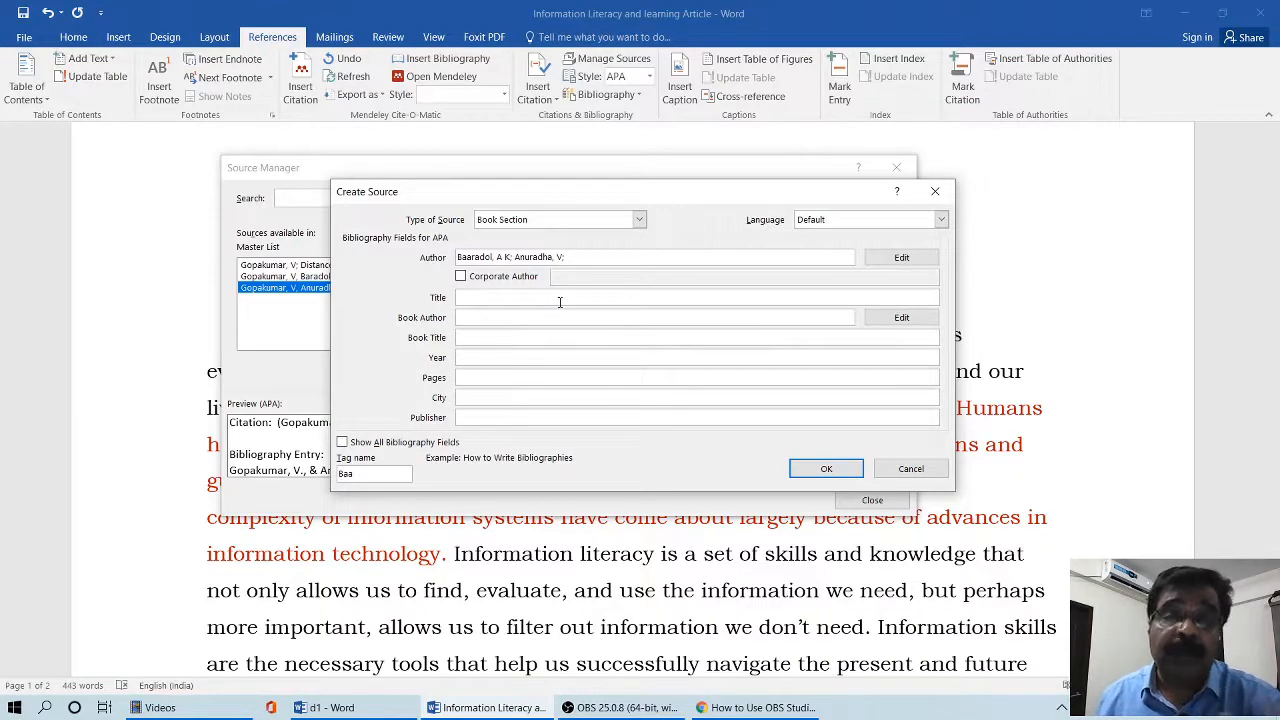
{"action": "type", "text": "Information Literacy and "}
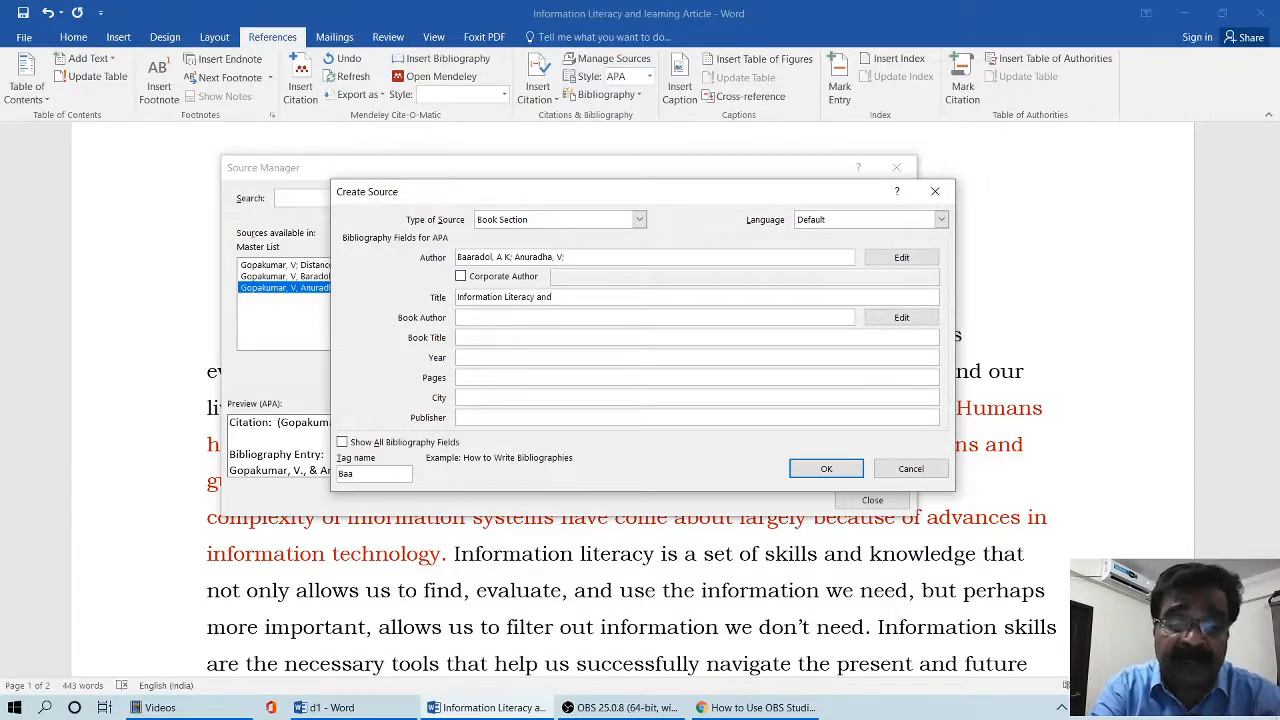
{"action": "type", "text": "training"}
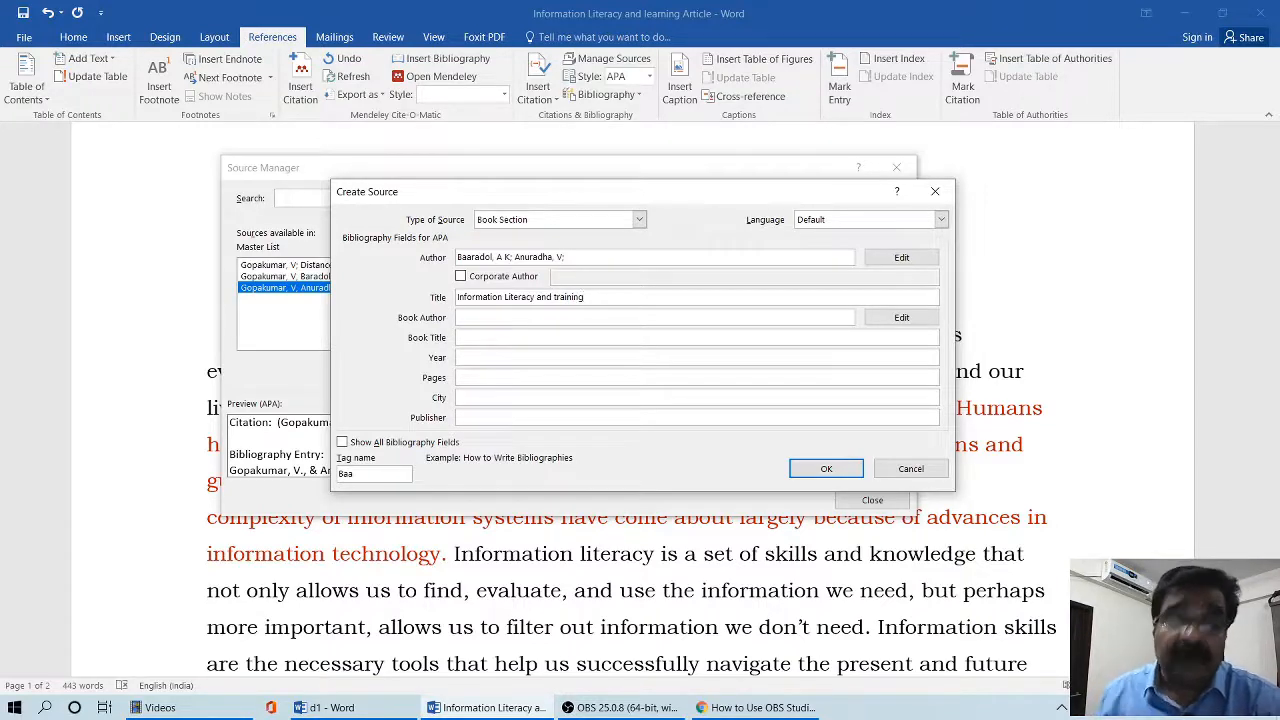
{"action": "left_click", "coordinate": [552, 318]}
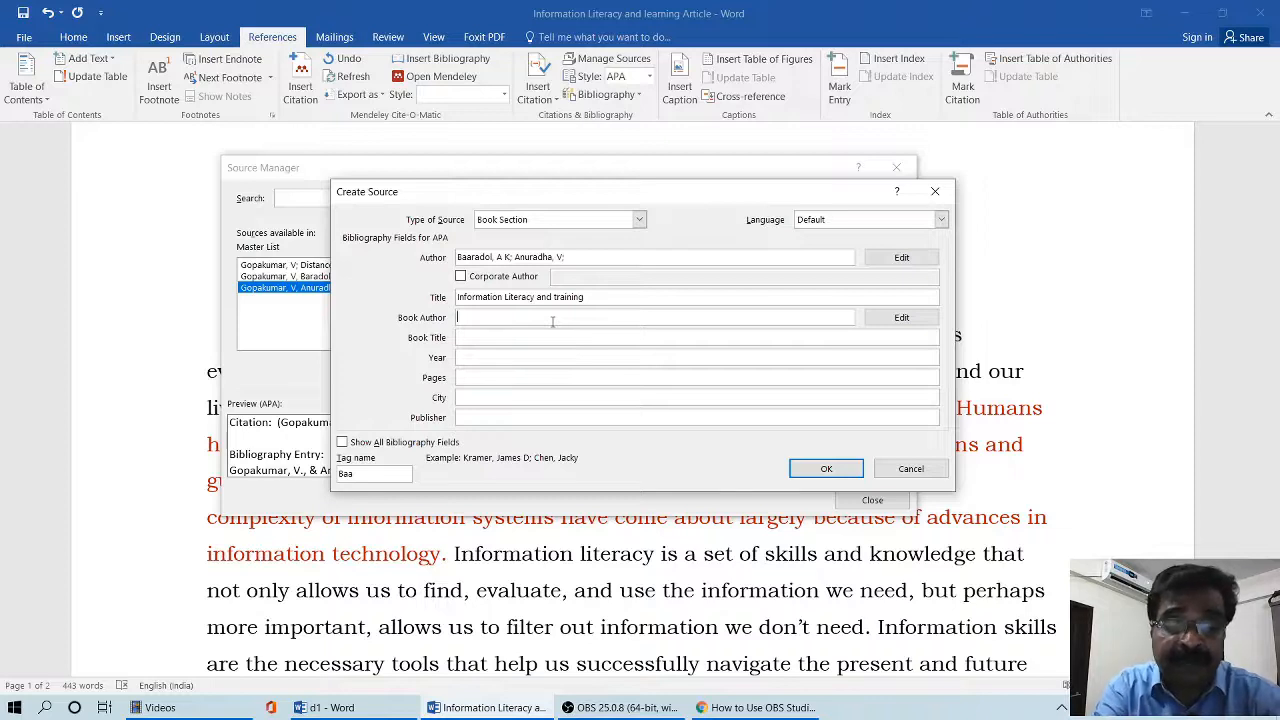
{"action": "type", "text": "opaku"}
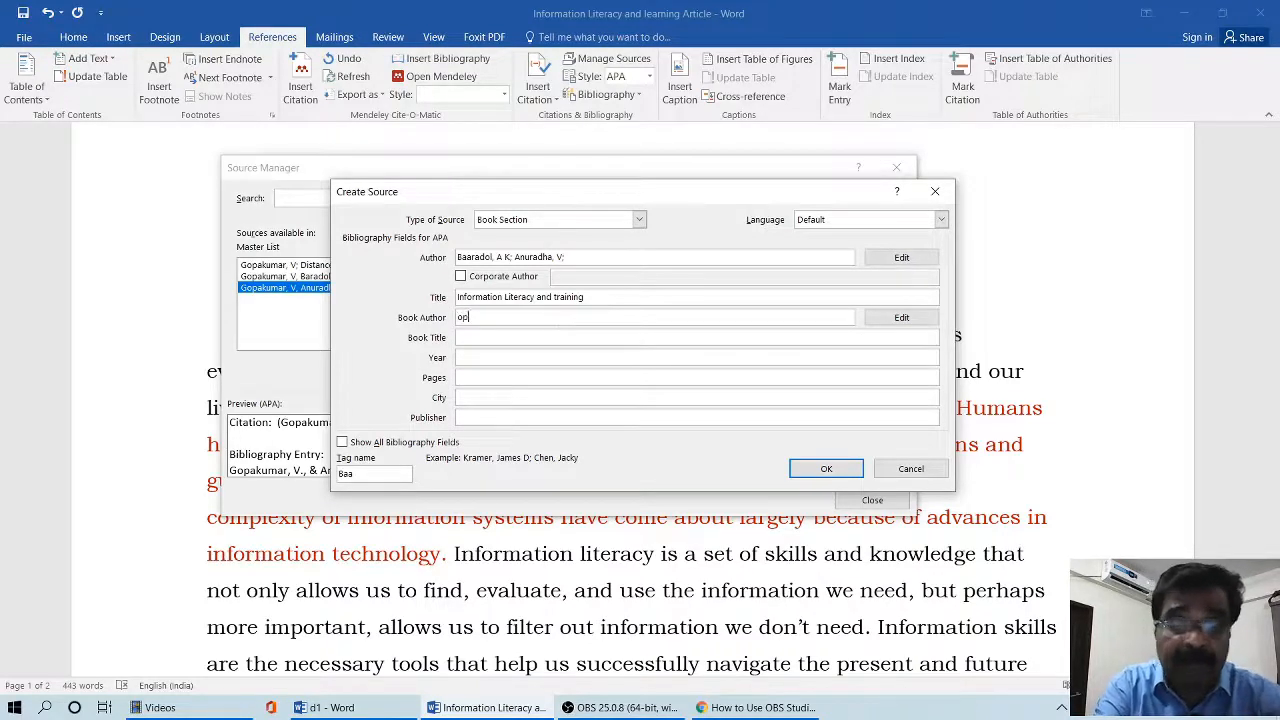
{"action": "key", "text": "BackSpace"}
{"action": "key", "text": "BackSpace"}
{"action": "key", "text": "BackSpace"}
{"action": "key", "text": "BackSpace"}
{"action": "key", "text": "BackSpace"}
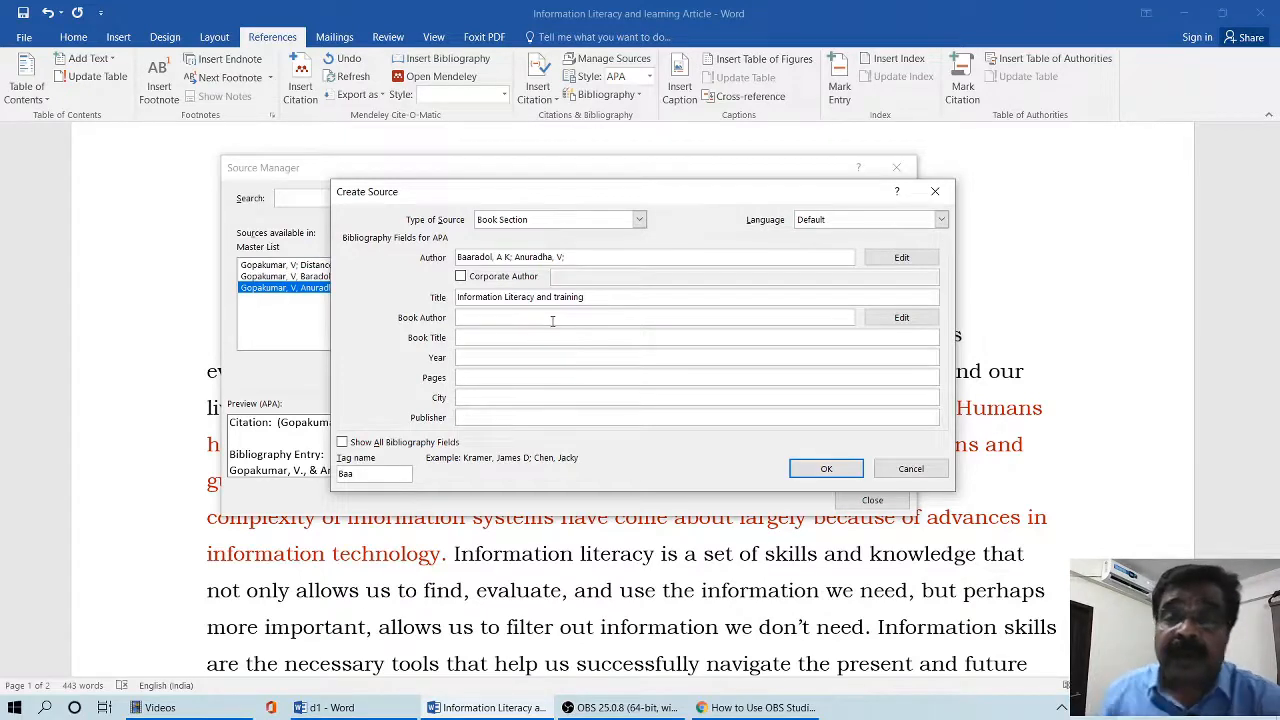
- Add the book author to the name list by last name and first initial, and confirm the list
{"action": "left_click", "coordinate": [901, 317]}
{"action": "type", "text": "Gopakumar"}
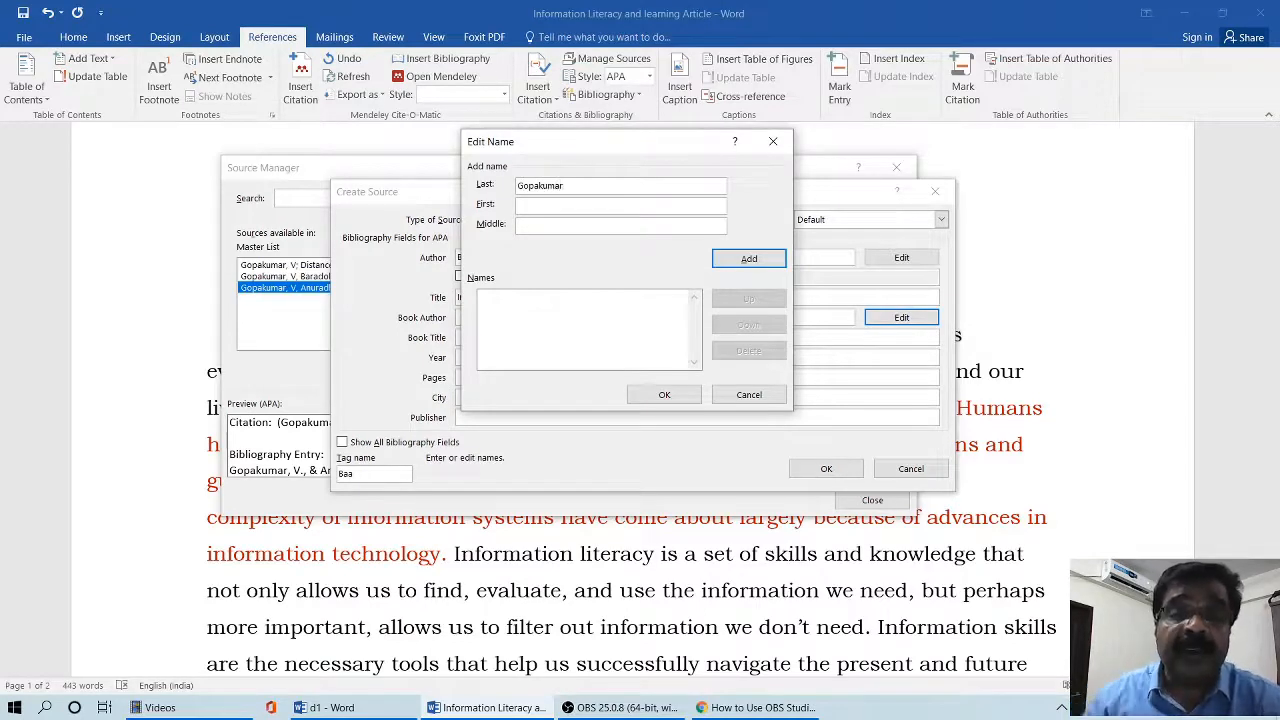
{"action": "left_click", "coordinate": [598, 205]}
{"action": "type", "text": "V"}
{"action": "left_click", "coordinate": [740, 259]}
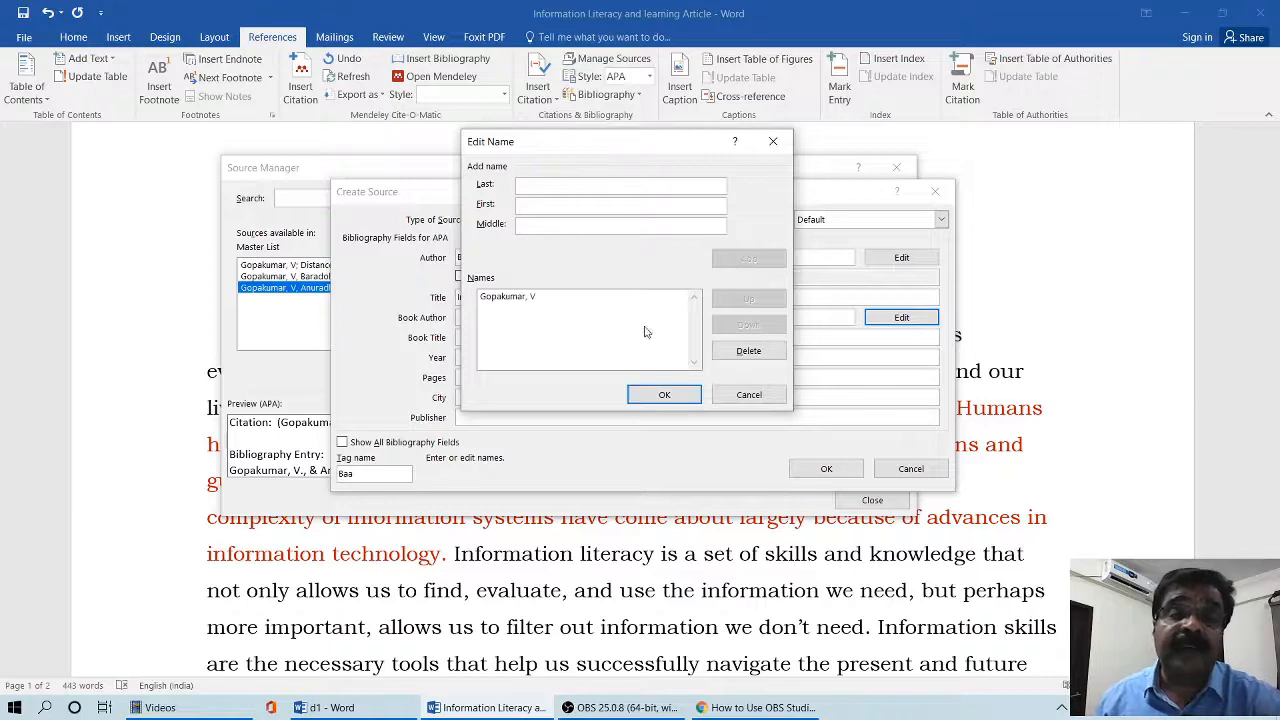
{"action": "left_click", "coordinate": [662, 393]}
- Set the book title to "Libraries of the new age" and the year to 2018
{"action": "left_click", "coordinate": [490, 338]}
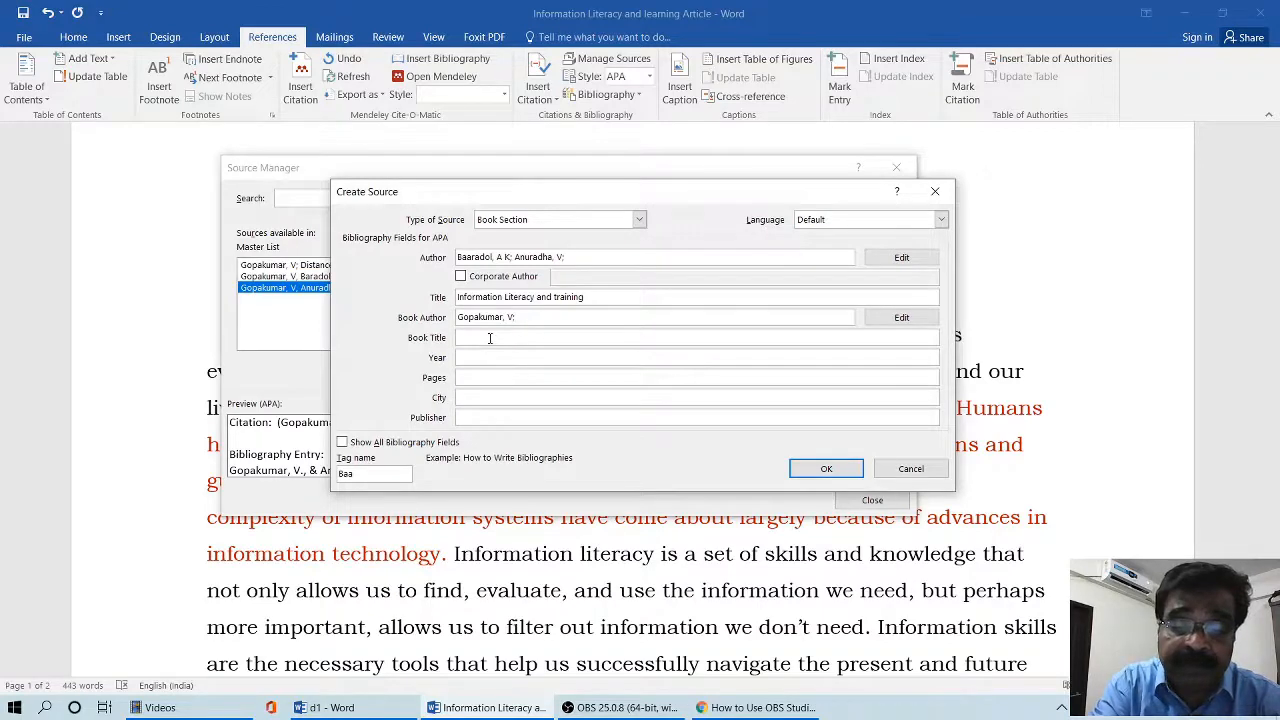
{"action": "type", "text": "Librari"}
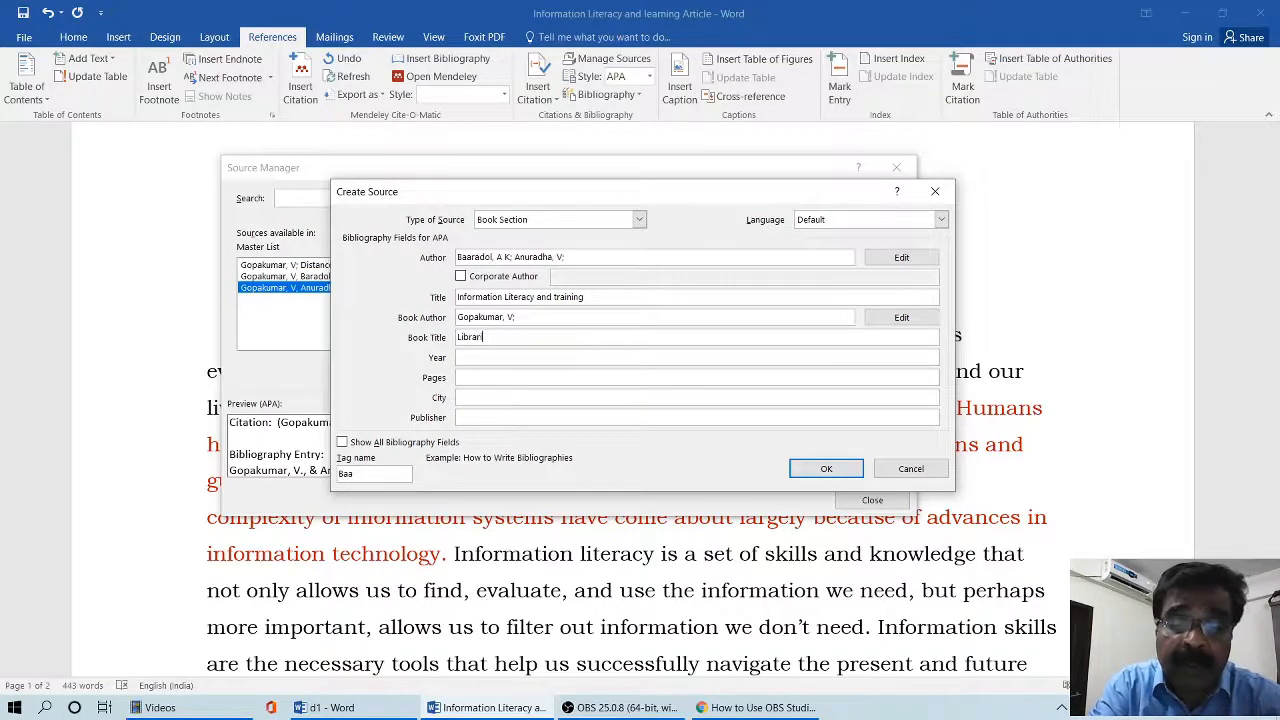
{"action": "type", "text": "es of the new age"}
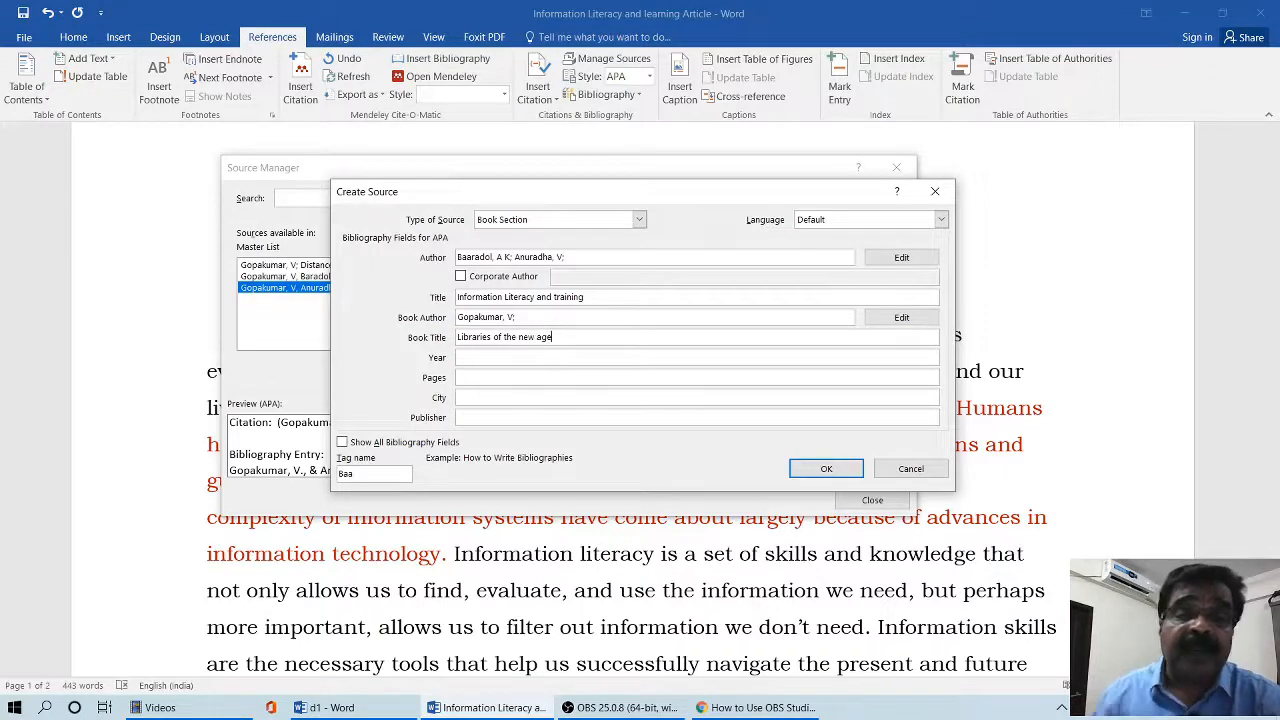
{"action": "left_click", "coordinate": [467, 357]}
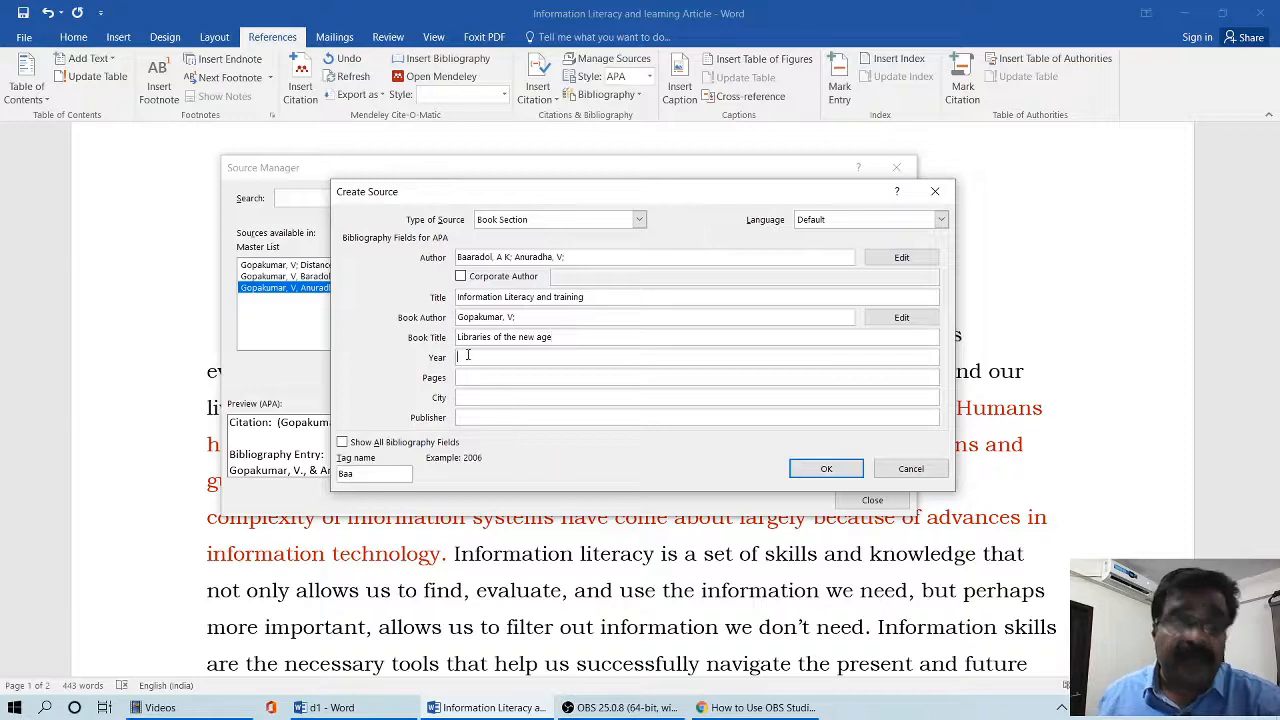
{"action": "type", "text": "2018"}
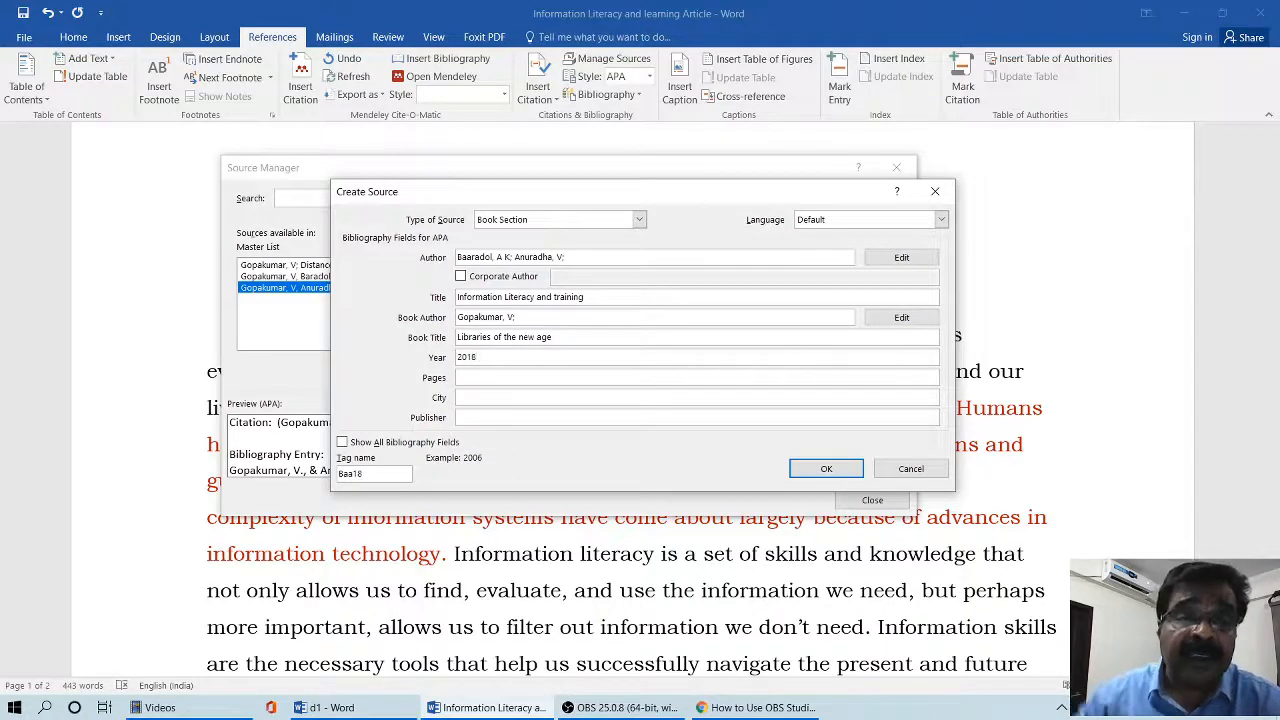
- Set the book section's pages to 145-149 and the city to "Mumbai"
{"action": "left_click", "coordinate": [466, 376]}
{"action": "type", "text": "145-1"}
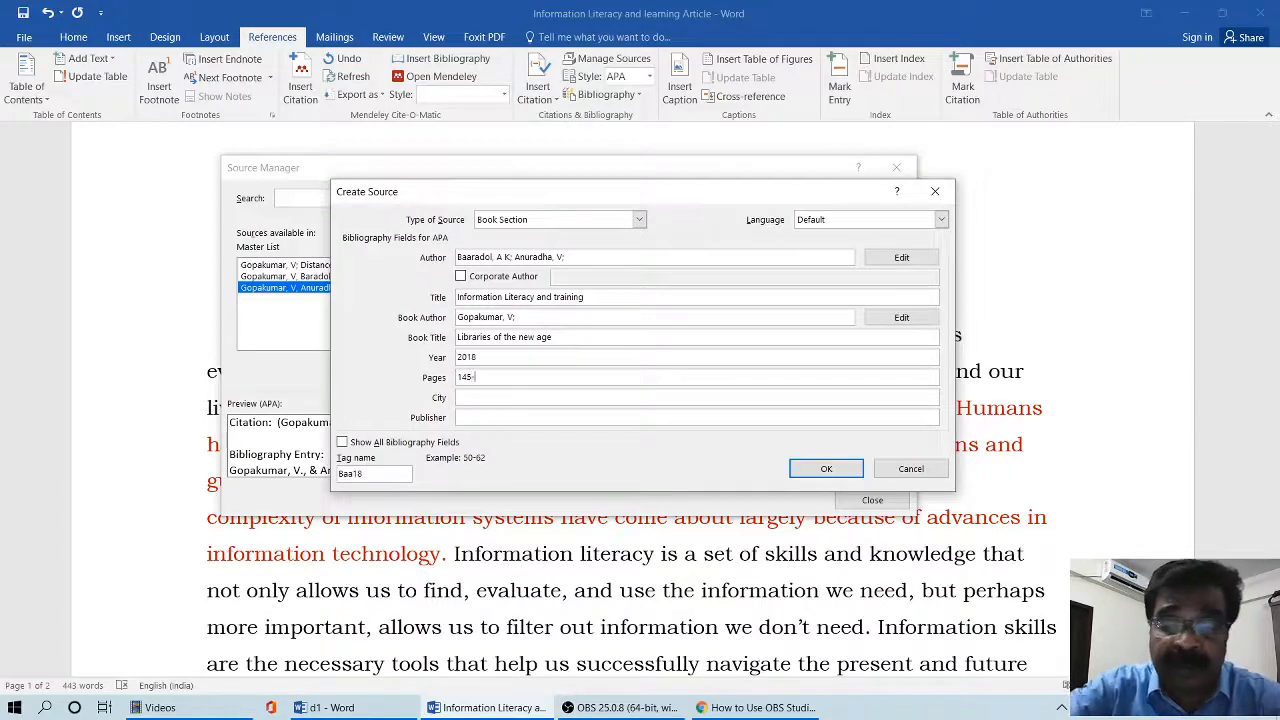
{"action": "type", "text": "49"}
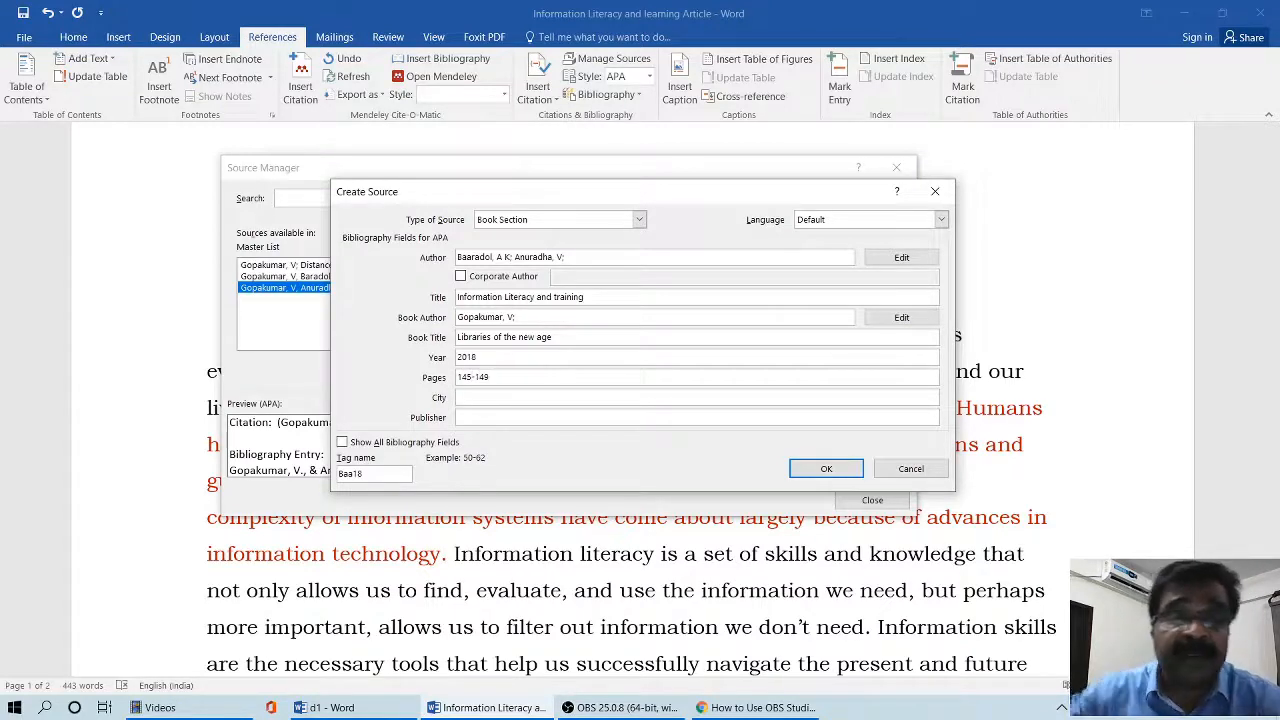
{"action": "left_click", "coordinate": [463, 397]}
{"action": "type", "text": "Mumbai"}
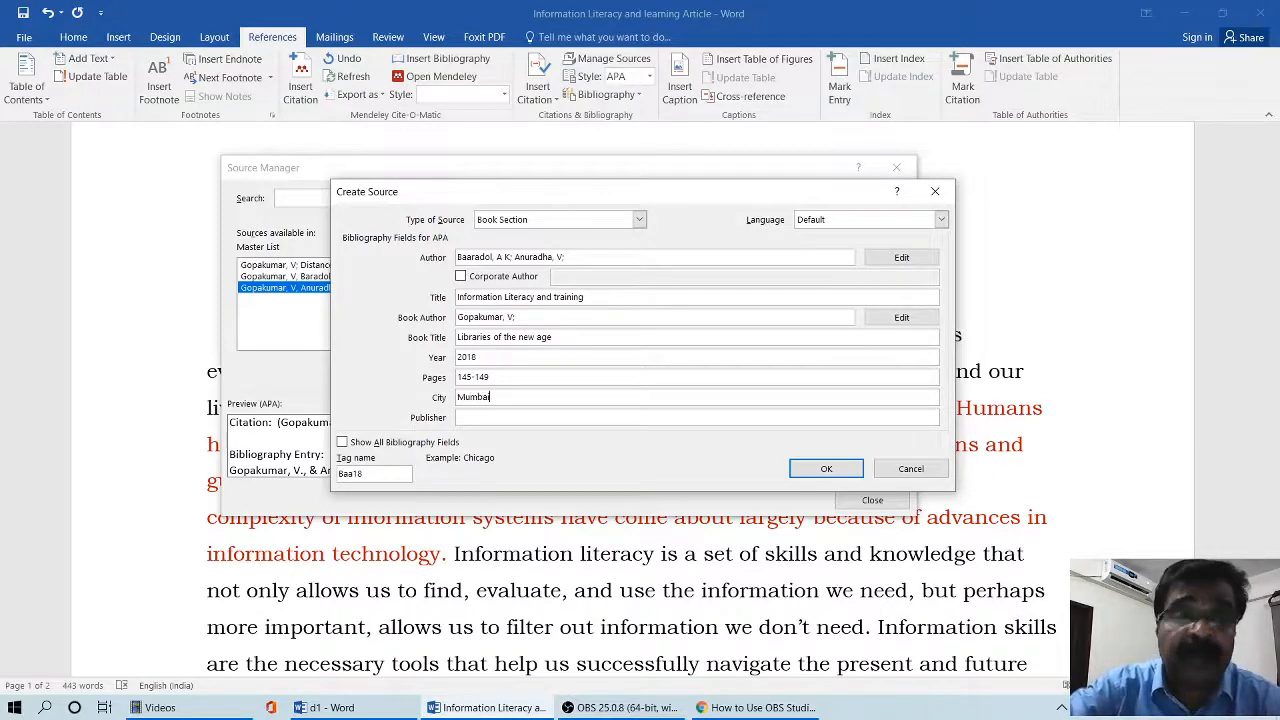
- Enter "Sage Publishers" as the publisher, then save the book section source and close the Source Manager
{"action": "left_click", "coordinate": [484, 419]}
{"action": "type", "text": "Sage P"}
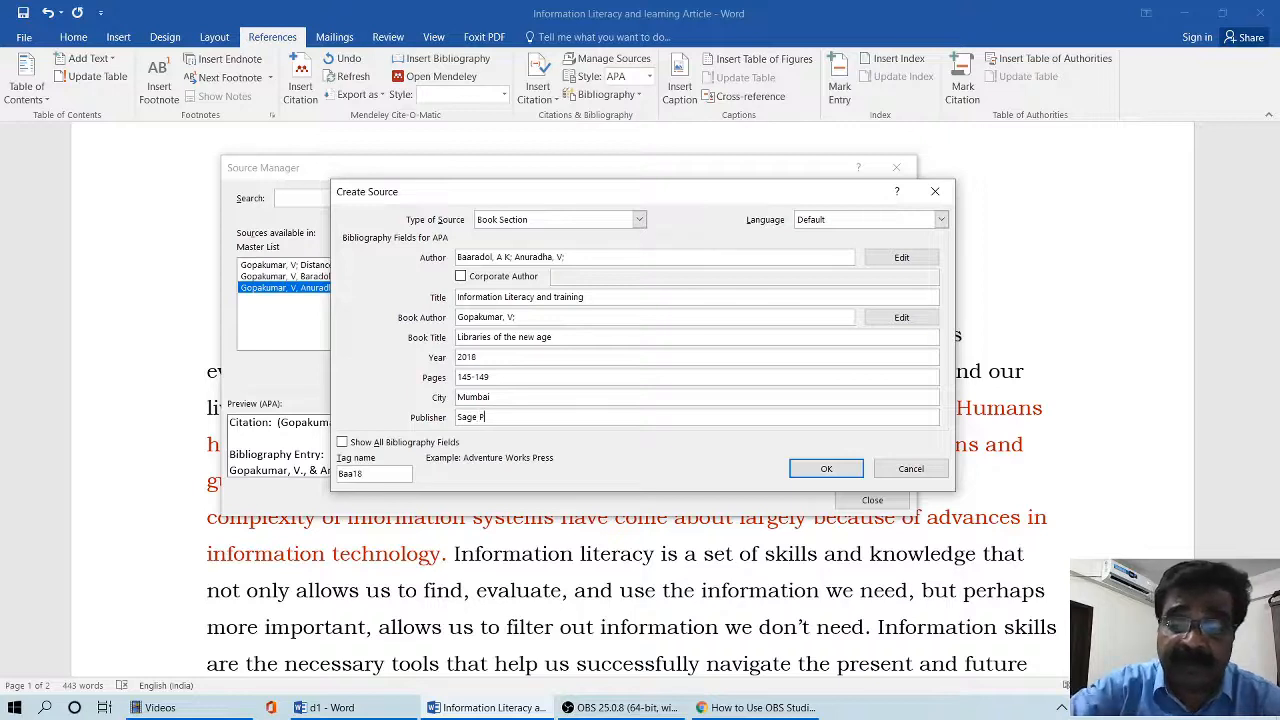
{"action": "type", "text": "ublishers"}
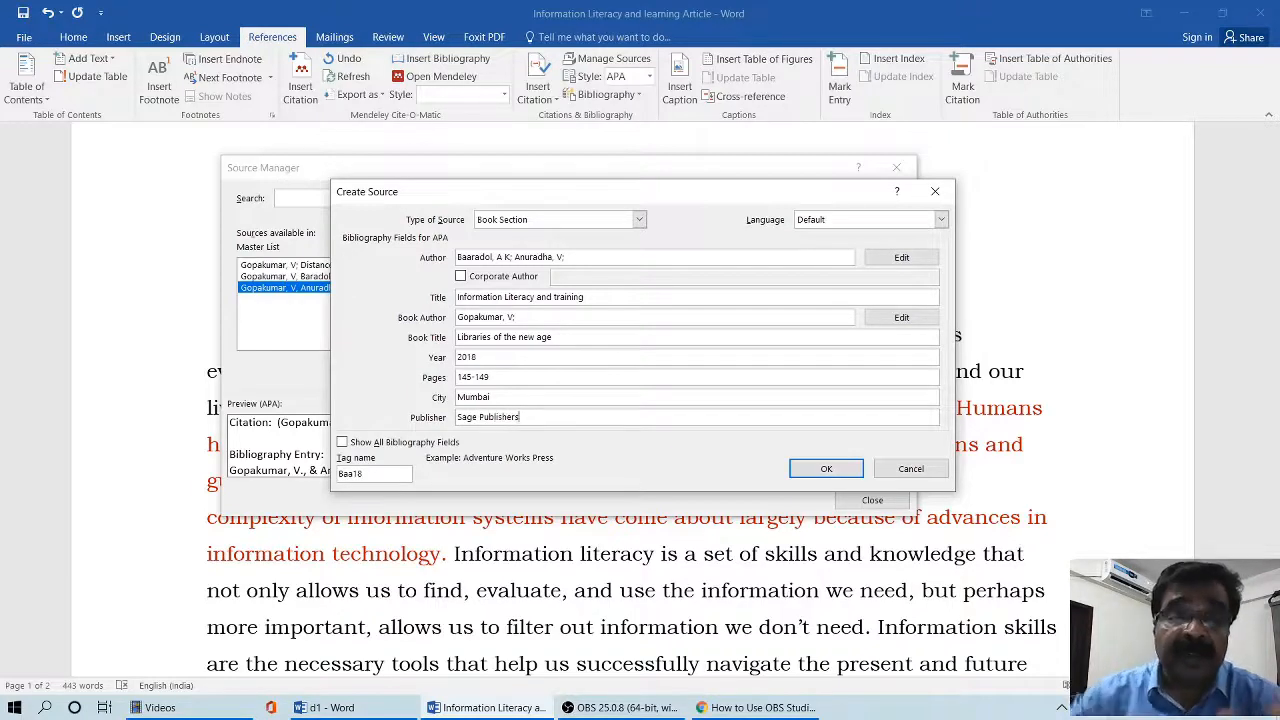
{"action": "left_click", "coordinate": [816, 471]}
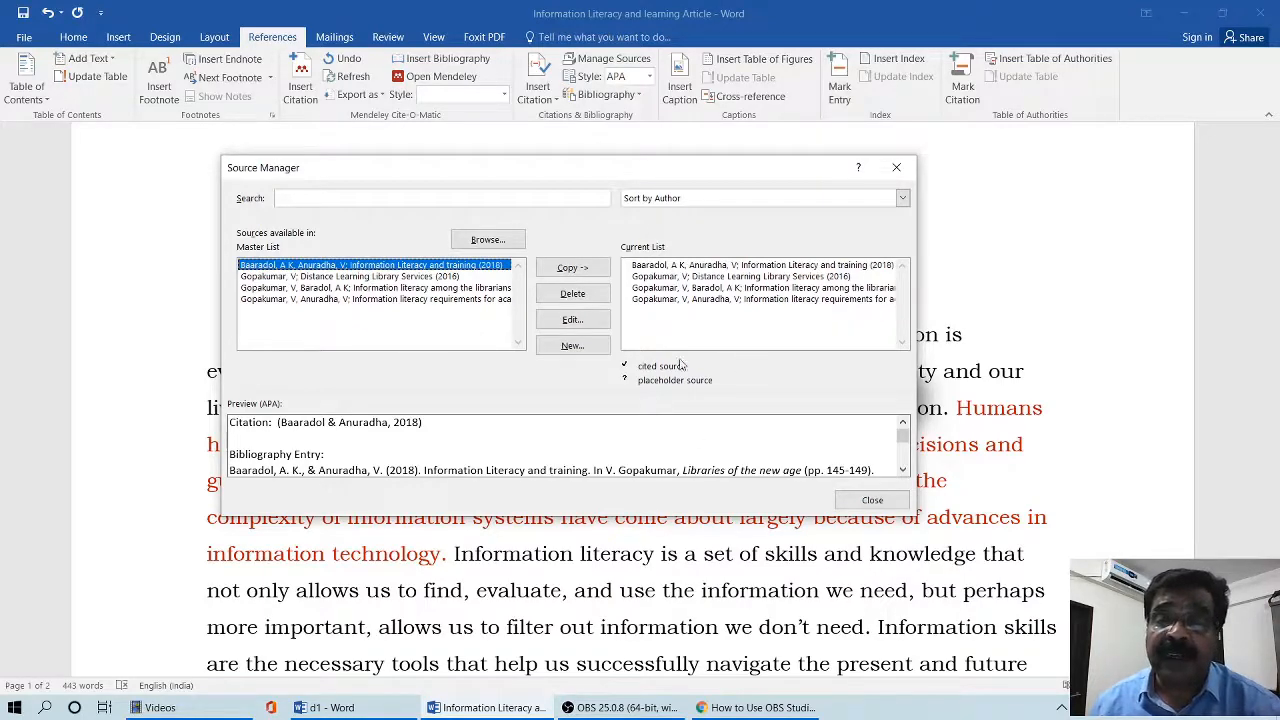
{"action": "left_click", "coordinate": [870, 501]}
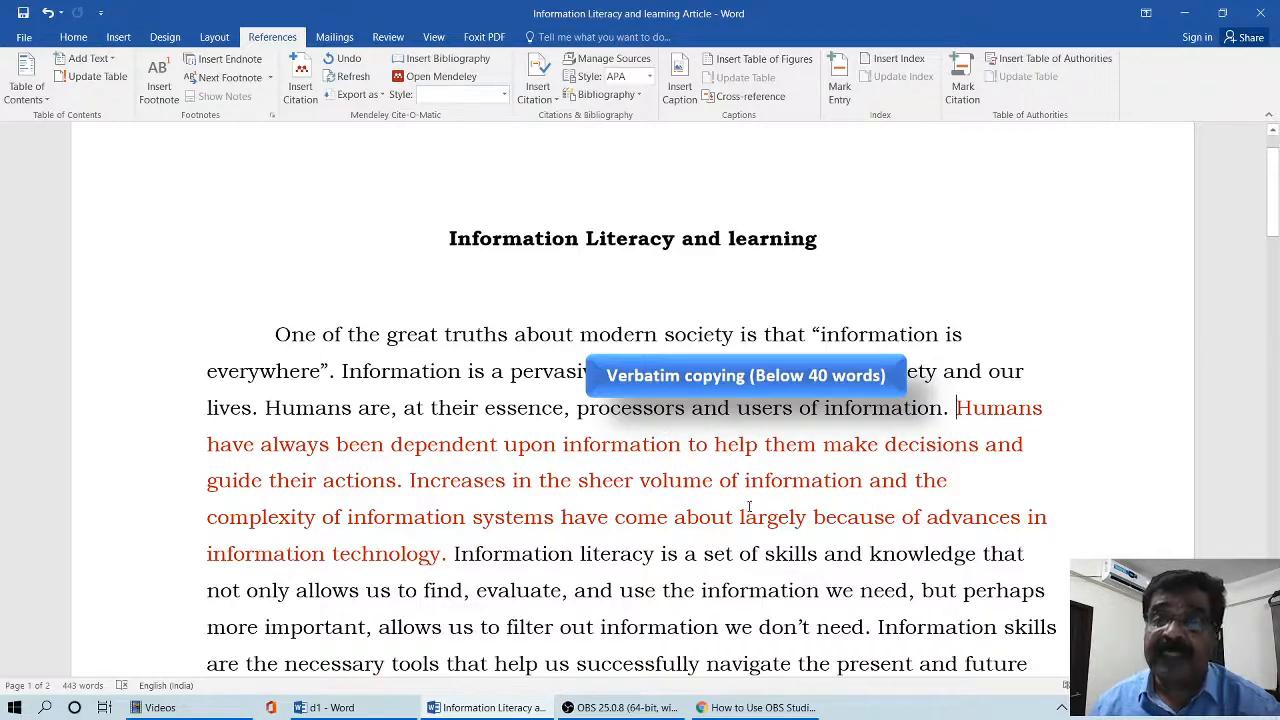
- Enclose the red passage from "Humans have always been dependent" to "information technology." in double quotation marks
{"action": "left_click", "coordinate": [449, 554]}
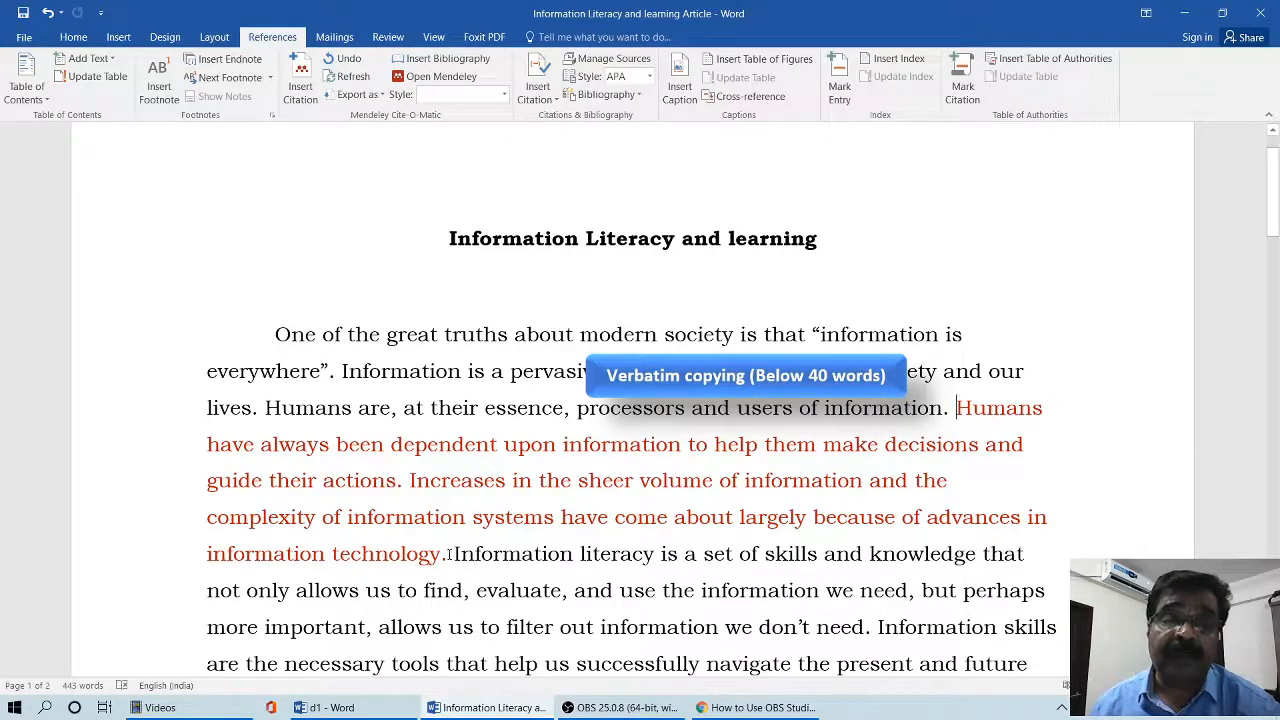
{"action": "left_click_drag", "start_coordinate": [957, 408], "coordinate": [451, 556]}
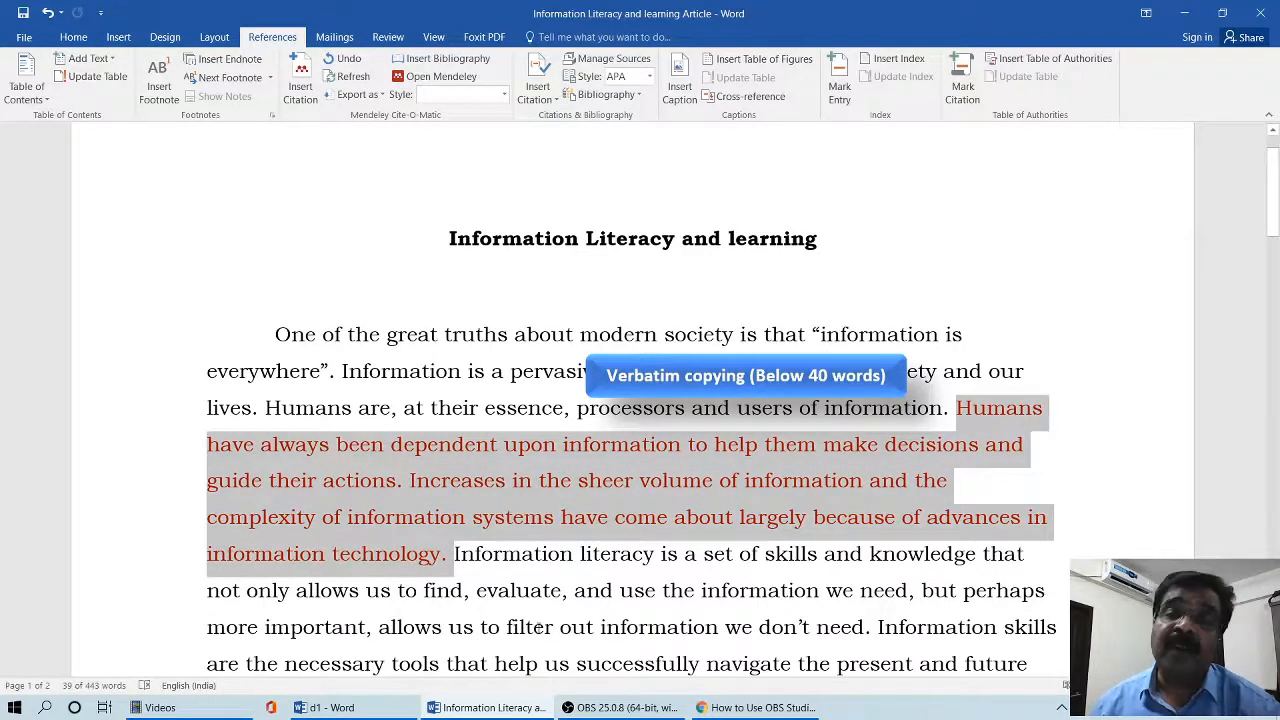
{"action": "left_click", "coordinate": [681, 589]}
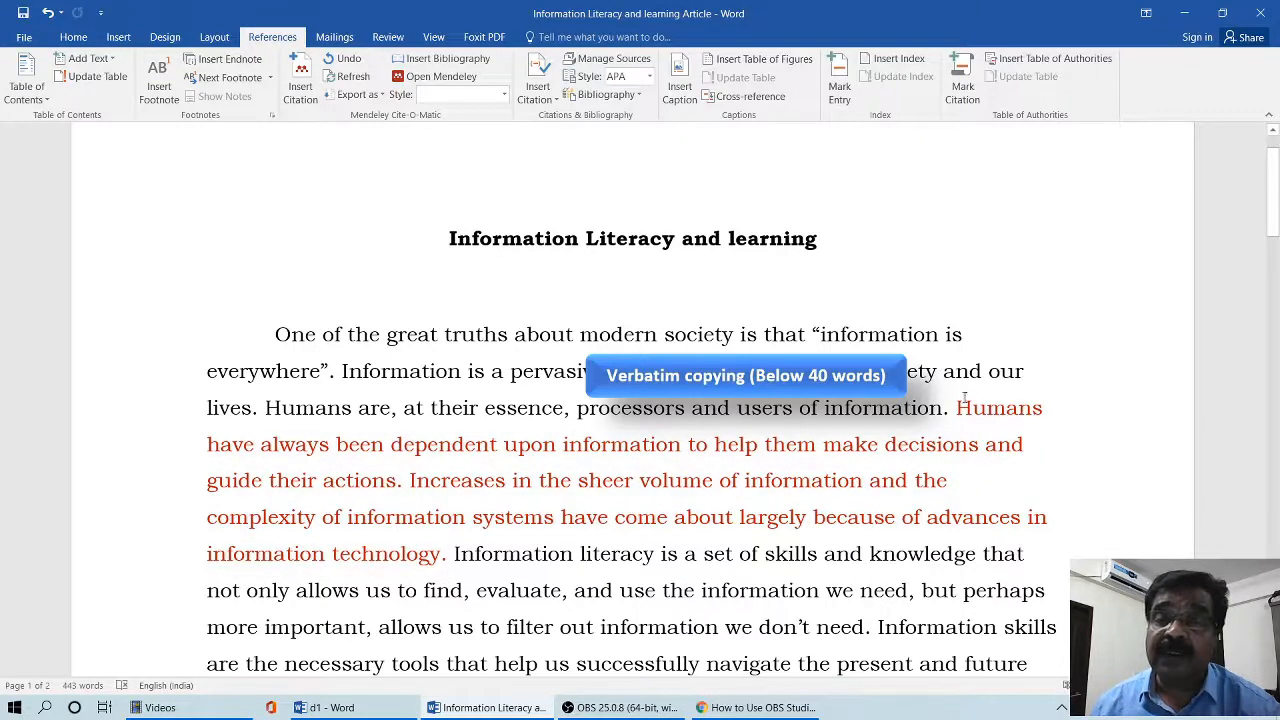
{"action": "left_click", "coordinate": [958, 405]}
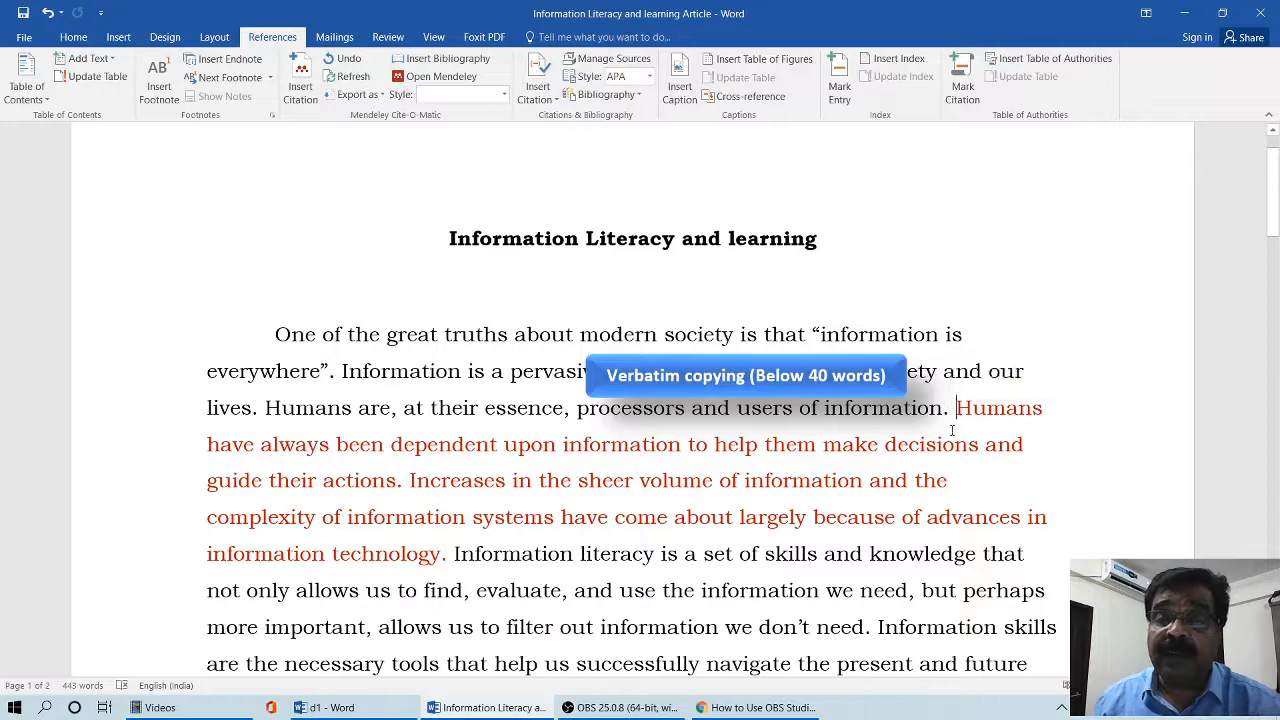
{"action": "type", "text": "\""}
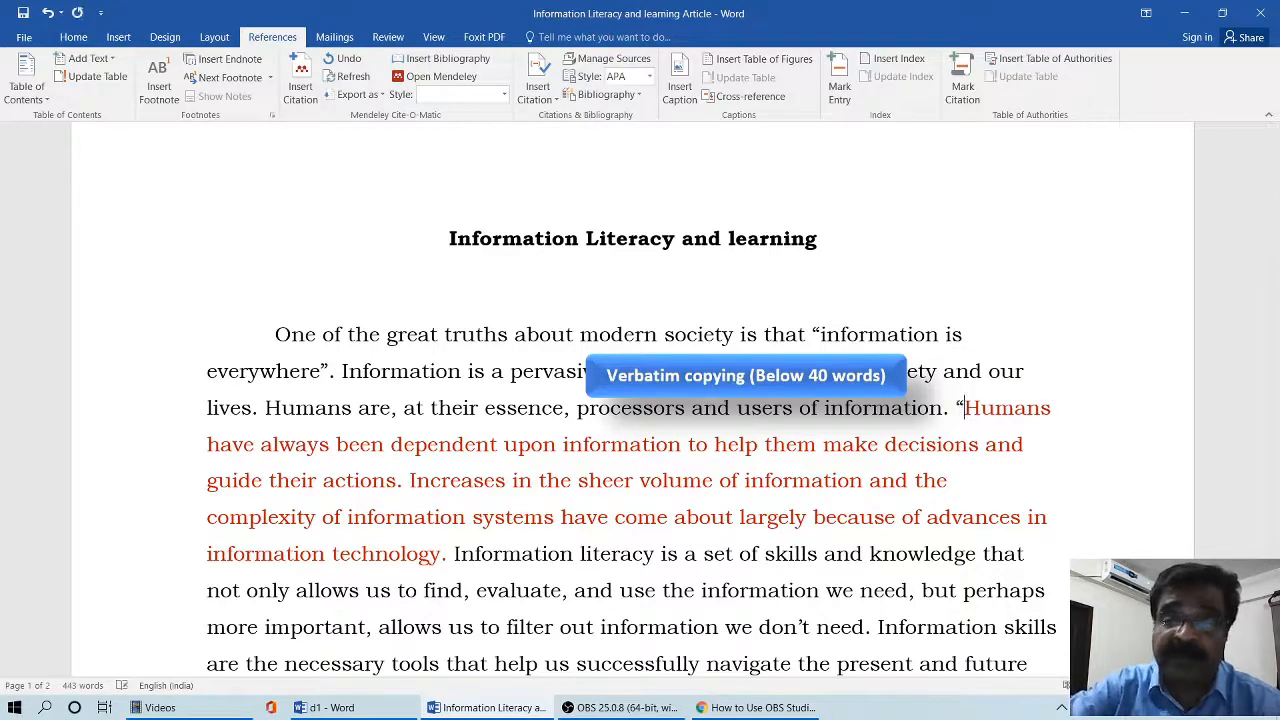
{"action": "left_click", "coordinate": [446, 555]}
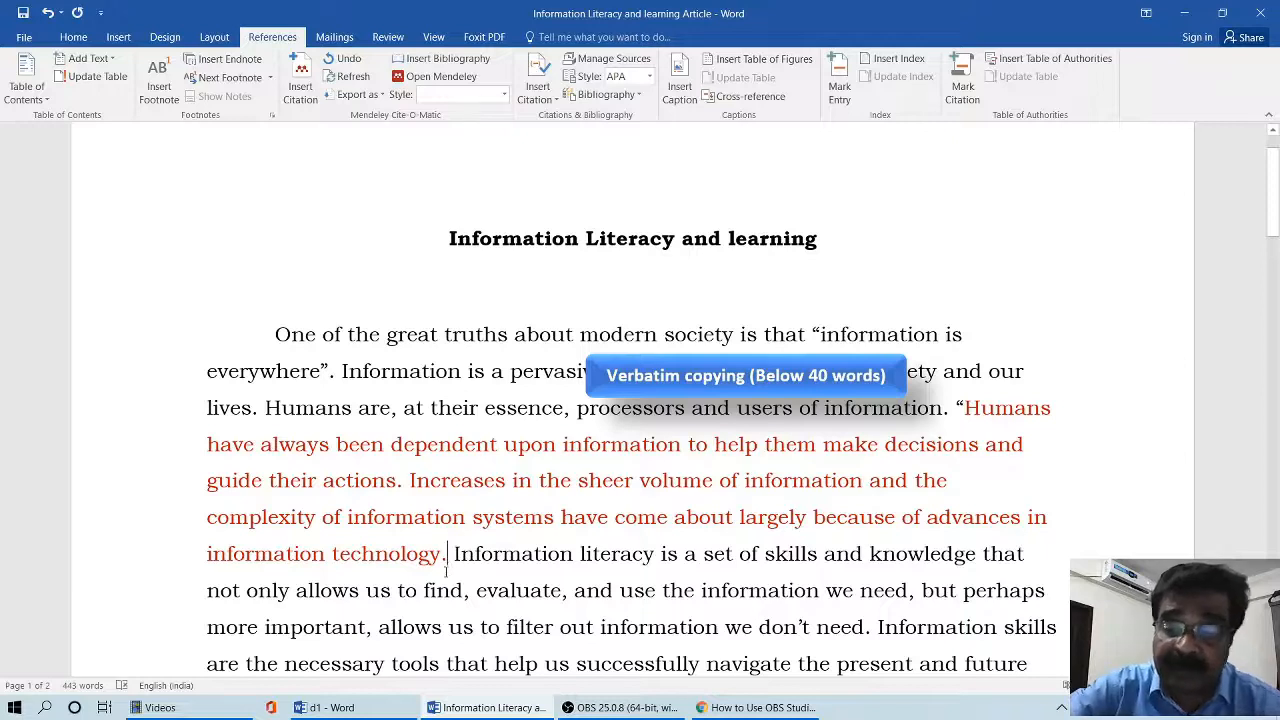
{"action": "type", "text": "\""}
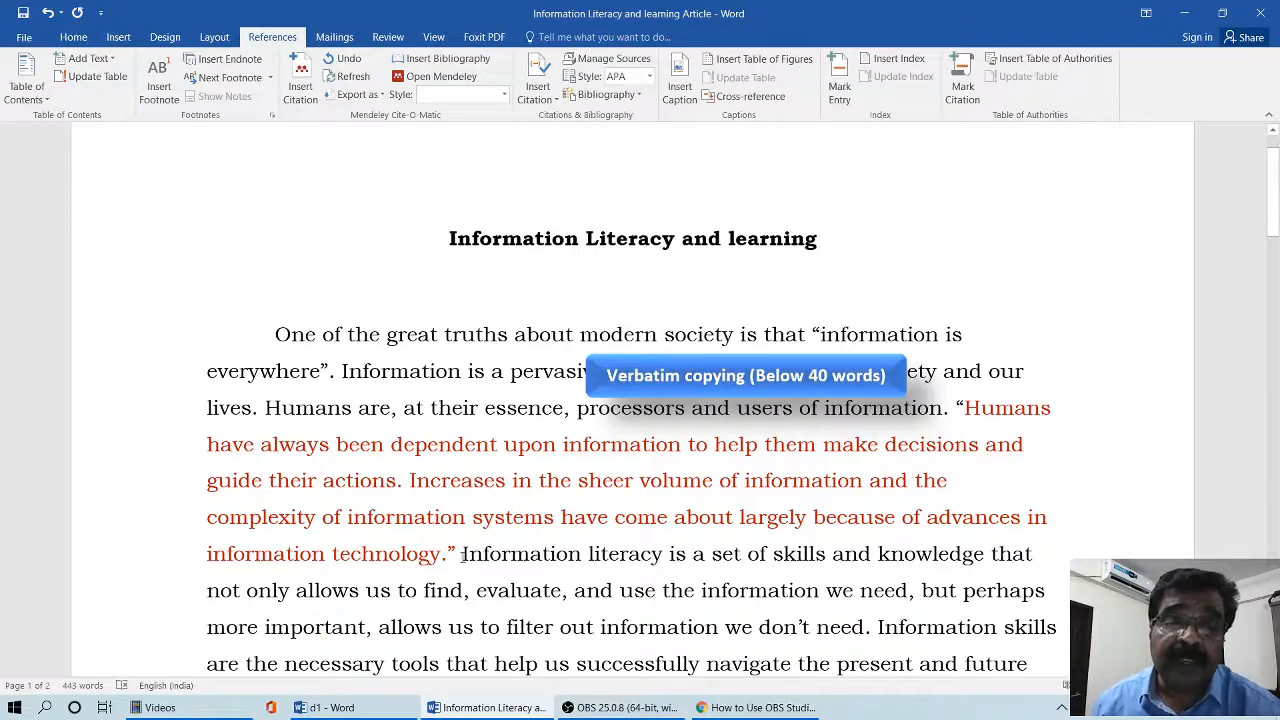
- Insert a citation of the 2016 source "Distance Learning Library Services" directly after the closing quotation mark
{"action": "left_click", "coordinate": [548, 95]}
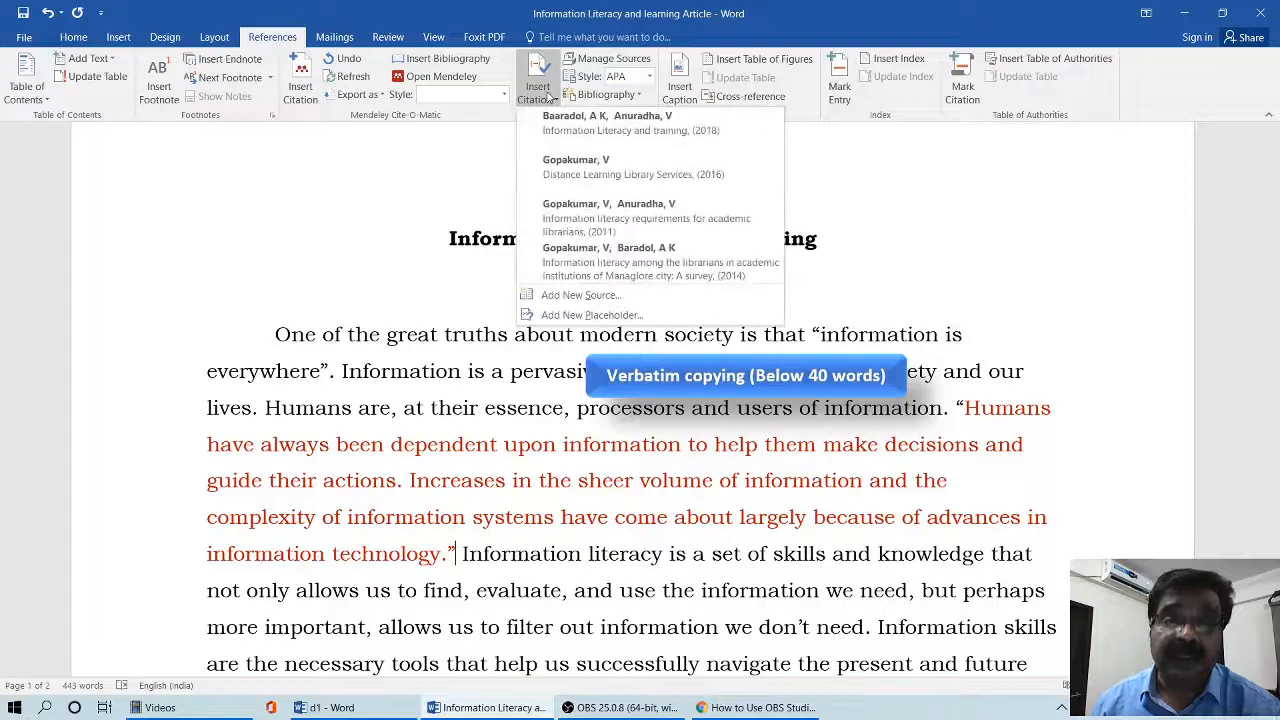
{"action": "left_click", "coordinate": [560, 170]}
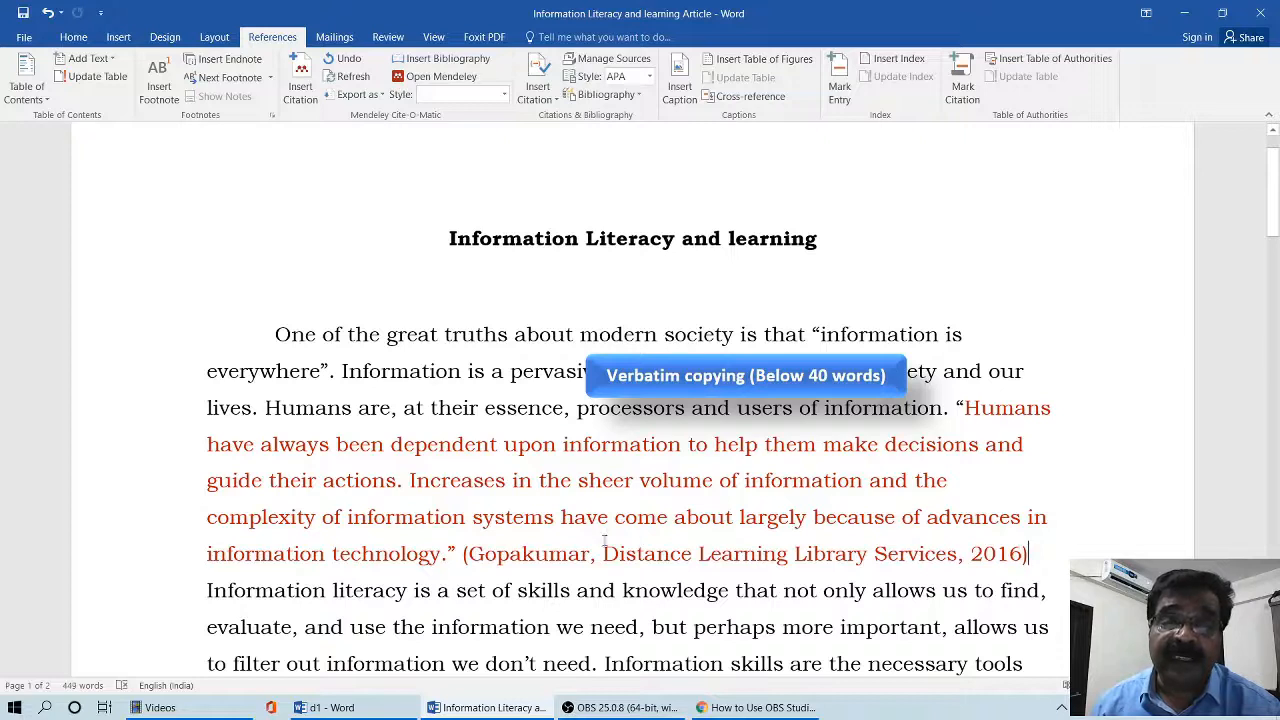
- Edit the 2016 citation after "information technology." to suppress its title
{"action": "left_click", "coordinate": [558, 556]}
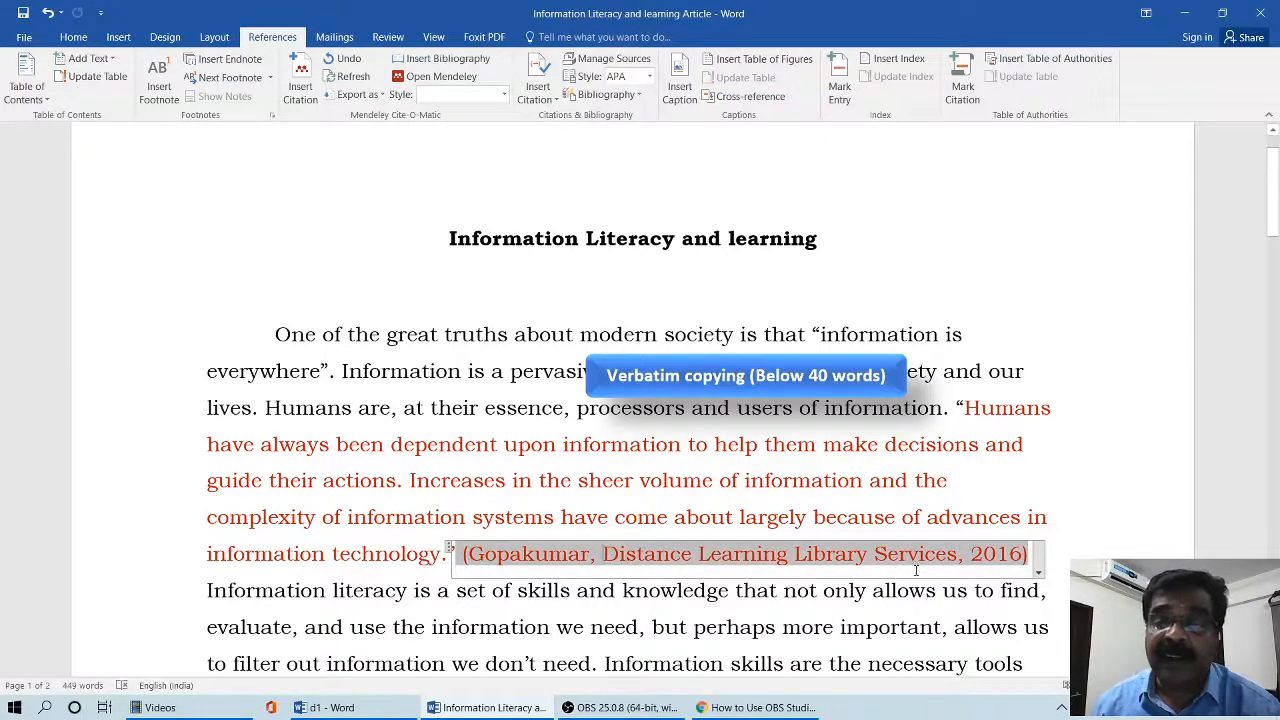
{"action": "left_click", "coordinate": [1038, 573]}
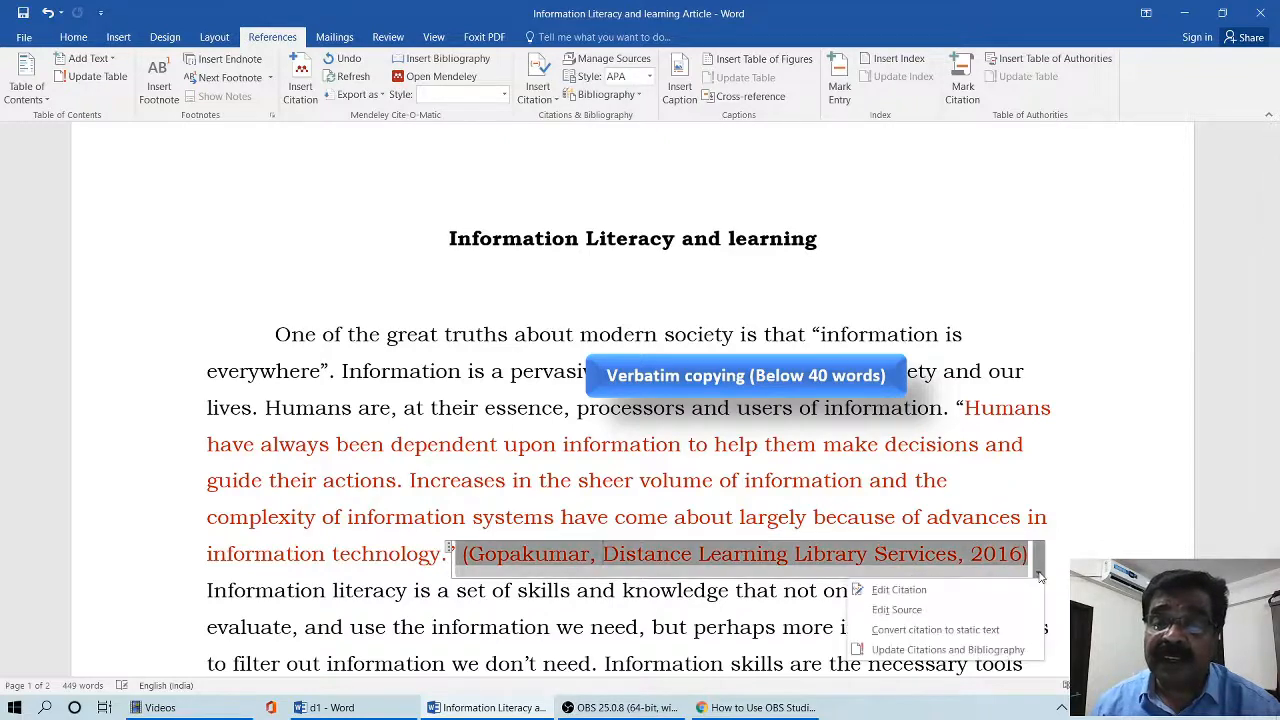
{"action": "left_click", "coordinate": [921, 592]}
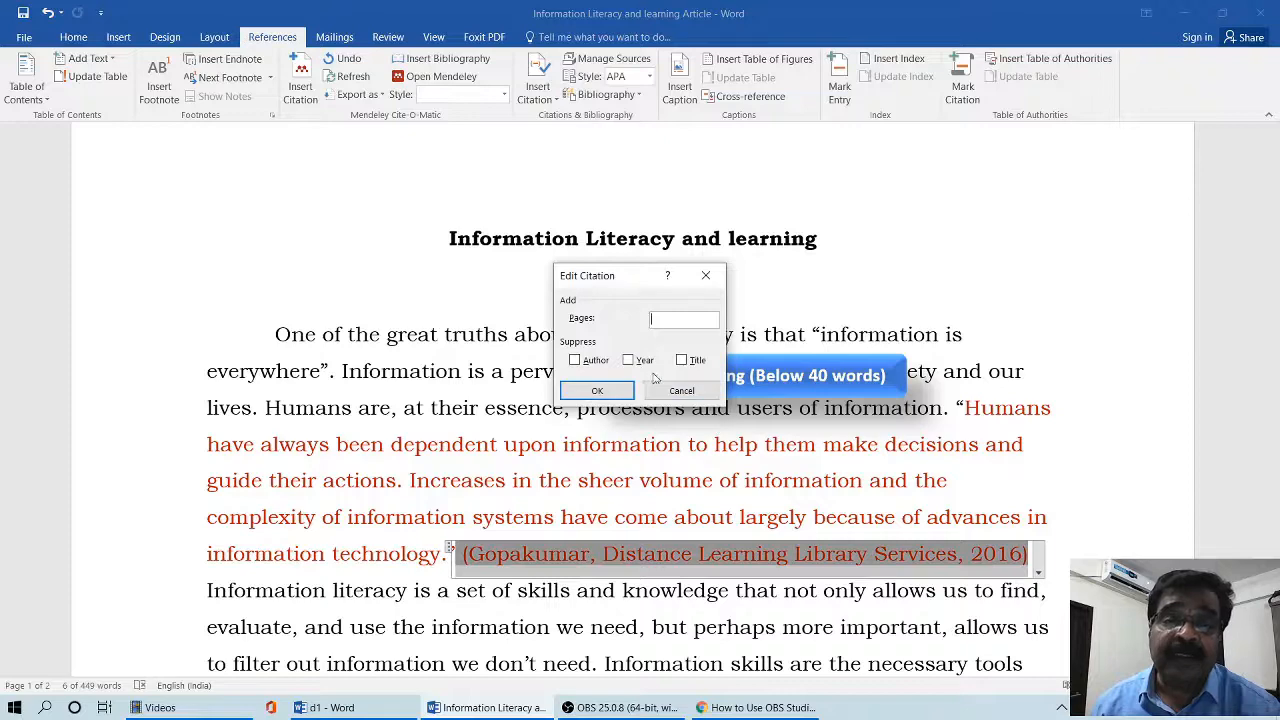
{"action": "left_click", "coordinate": [682, 360]}
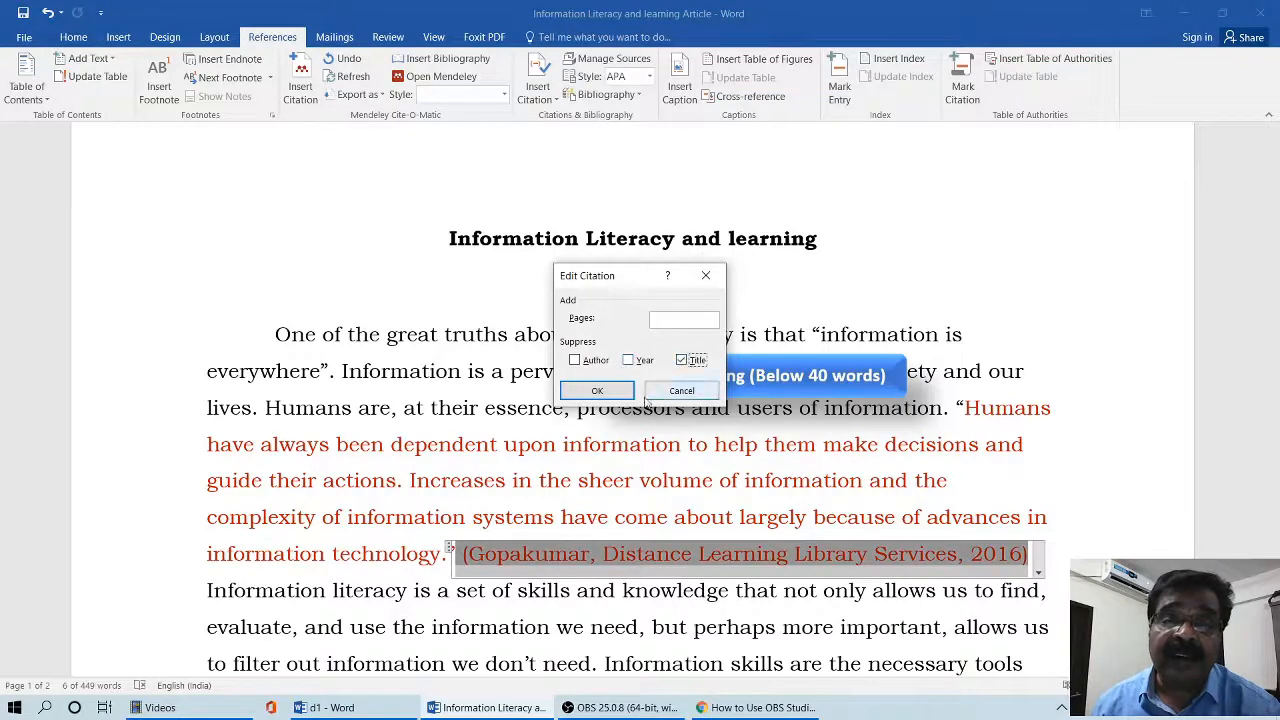
{"action": "left_click", "coordinate": [596, 390]}
{"action": "scroll", "coordinate": [662, 434], "scroll_direction": "down", "scroll_amount": 3}
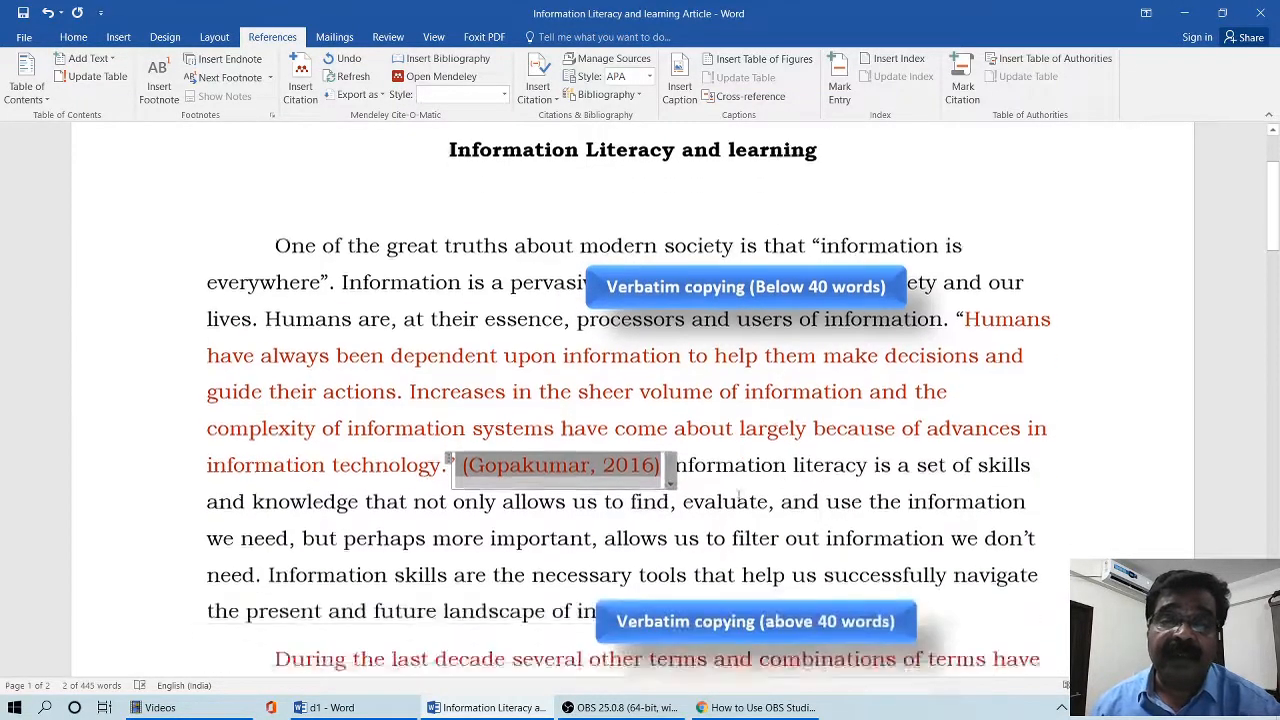
{"action": "left_click", "coordinate": [675, 424]}
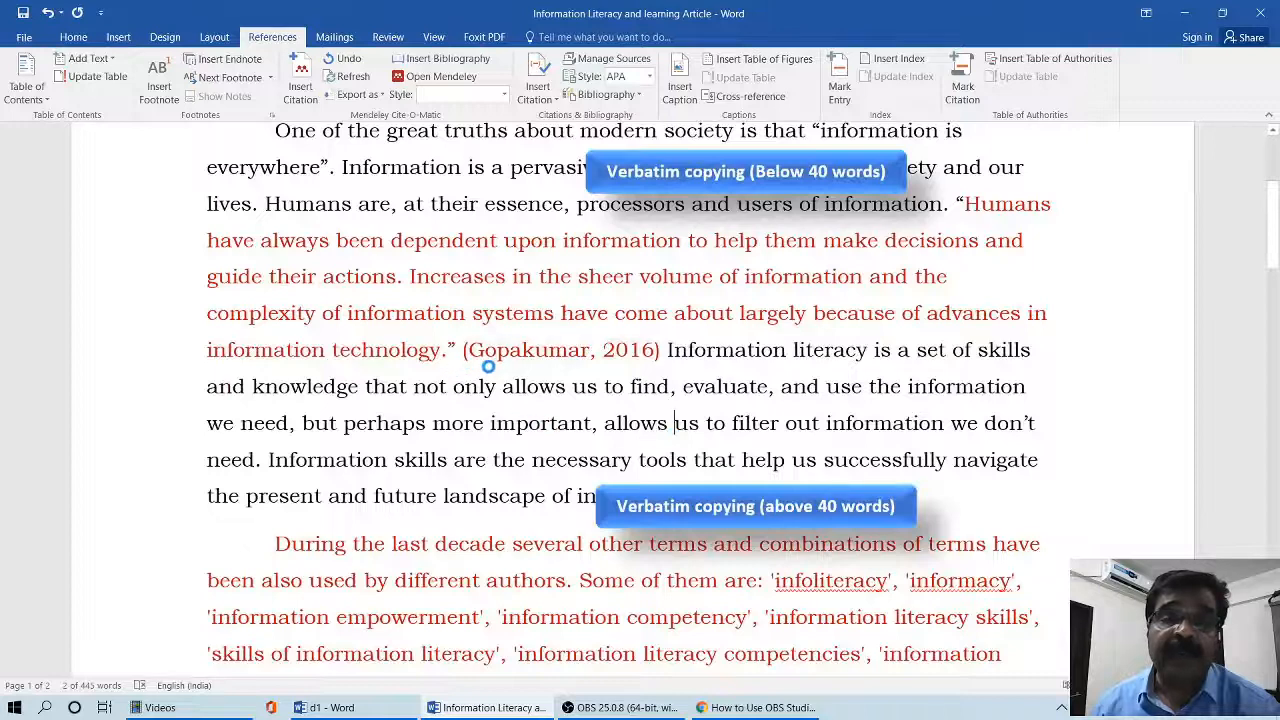
{"action": "left_click", "coordinate": [656, 360]}
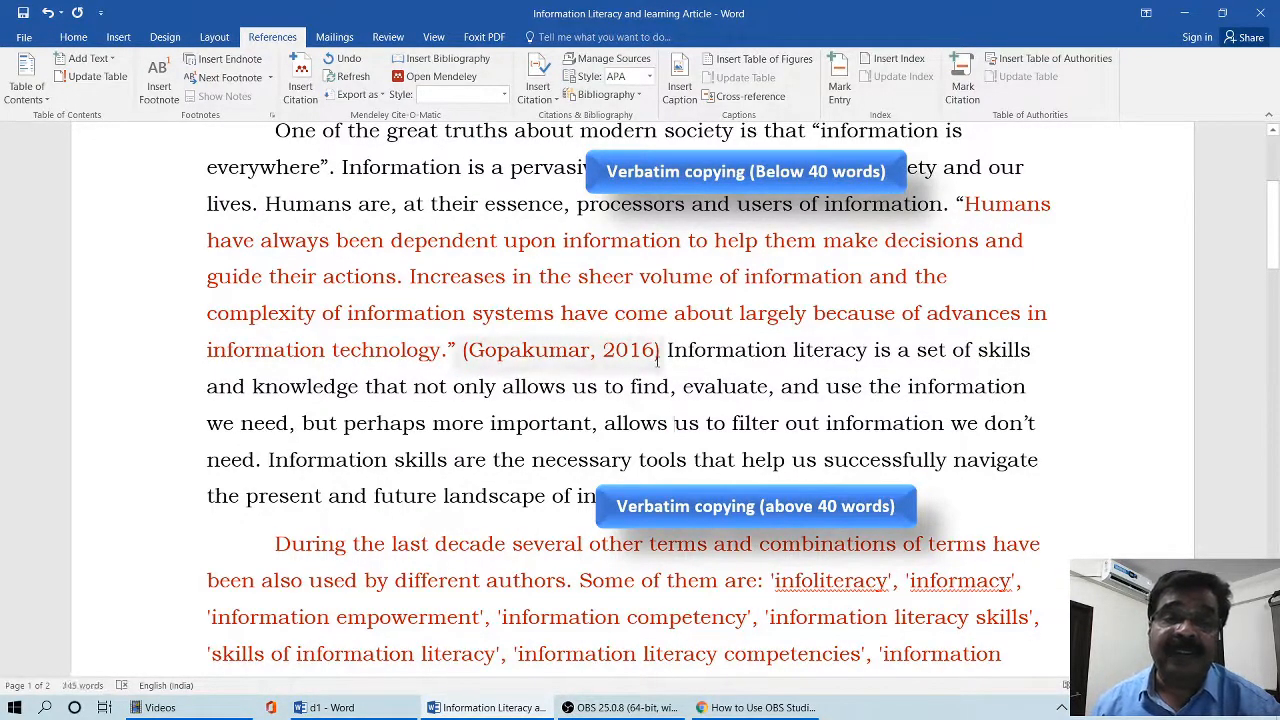
- Set a 0.5" left indentation for the red over-40-words passage beginning "During the last decade"
{"action": "scroll", "coordinate": [657, 362], "scroll_direction": "down", "scroll_amount": 4}
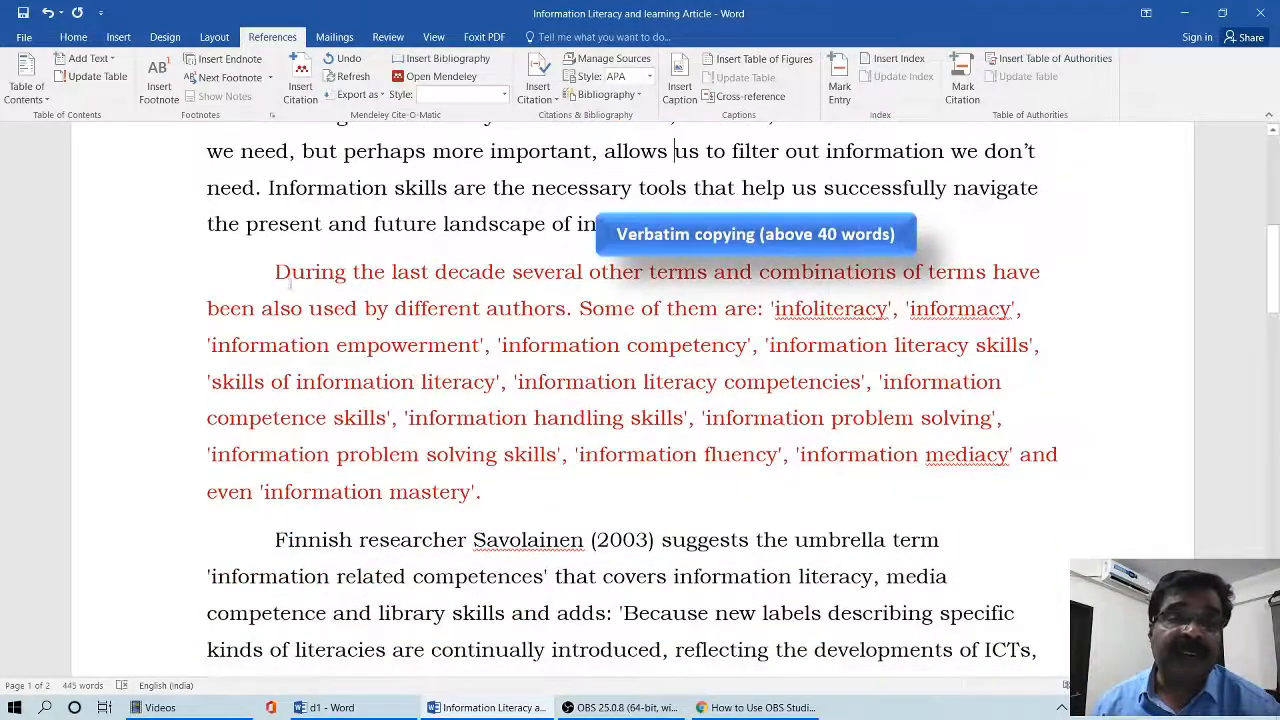
{"action": "left_click_drag", "start_coordinate": [275, 272], "coordinate": [491, 485]}
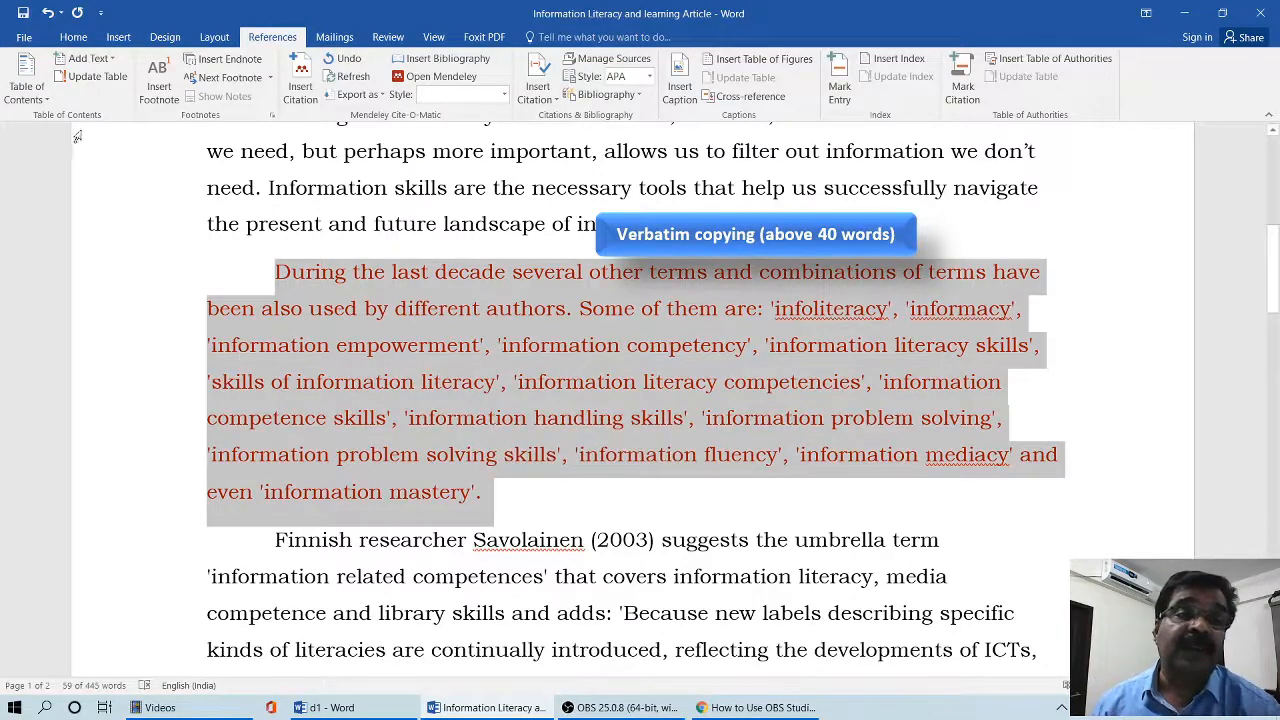
{"action": "left_click", "coordinate": [78, 38]}
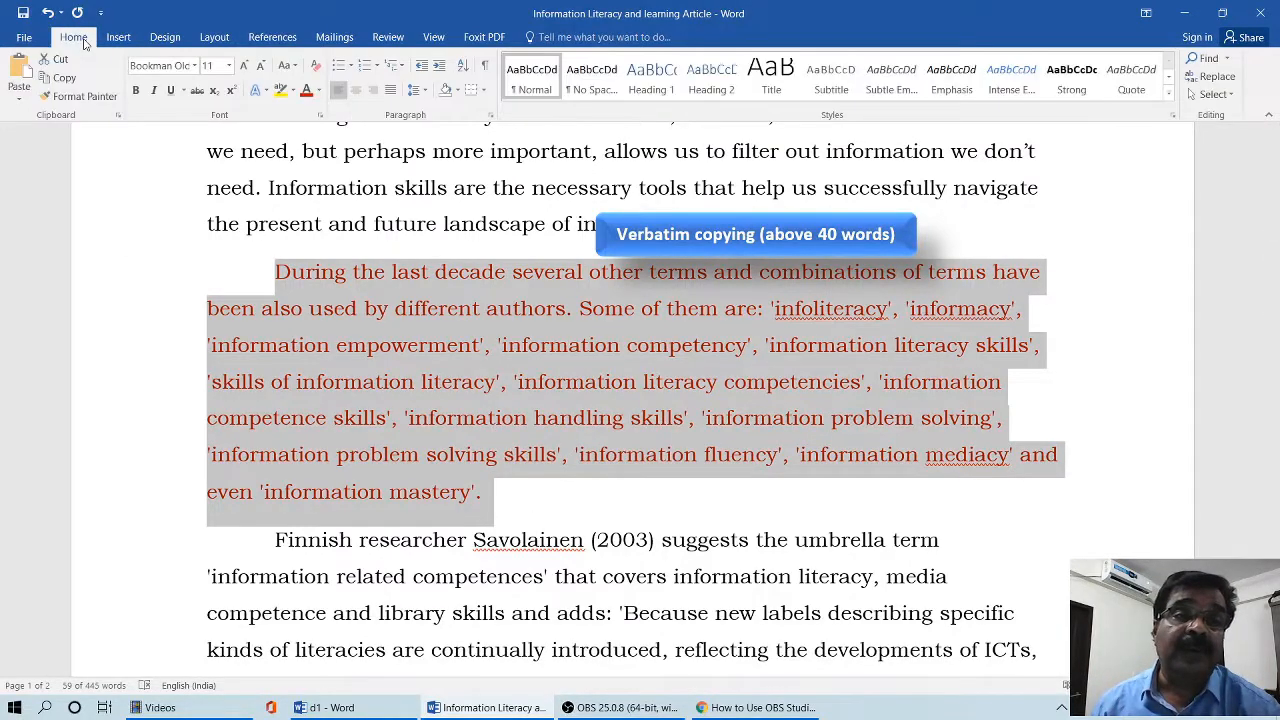
{"action": "left_click", "coordinate": [489, 117]}
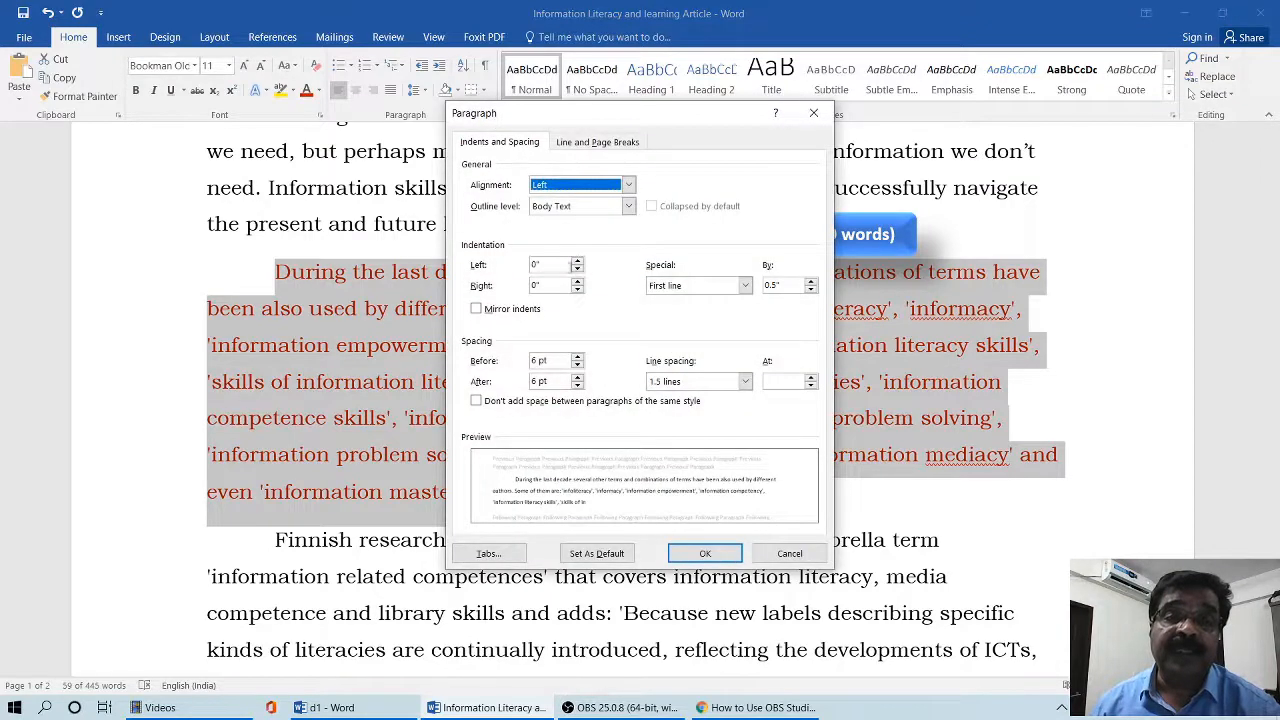
{"action": "left_click", "coordinate": [578, 264]}
{"action": "left_click", "coordinate": [578, 264]}
{"action": "left_click", "coordinate": [578, 264]}
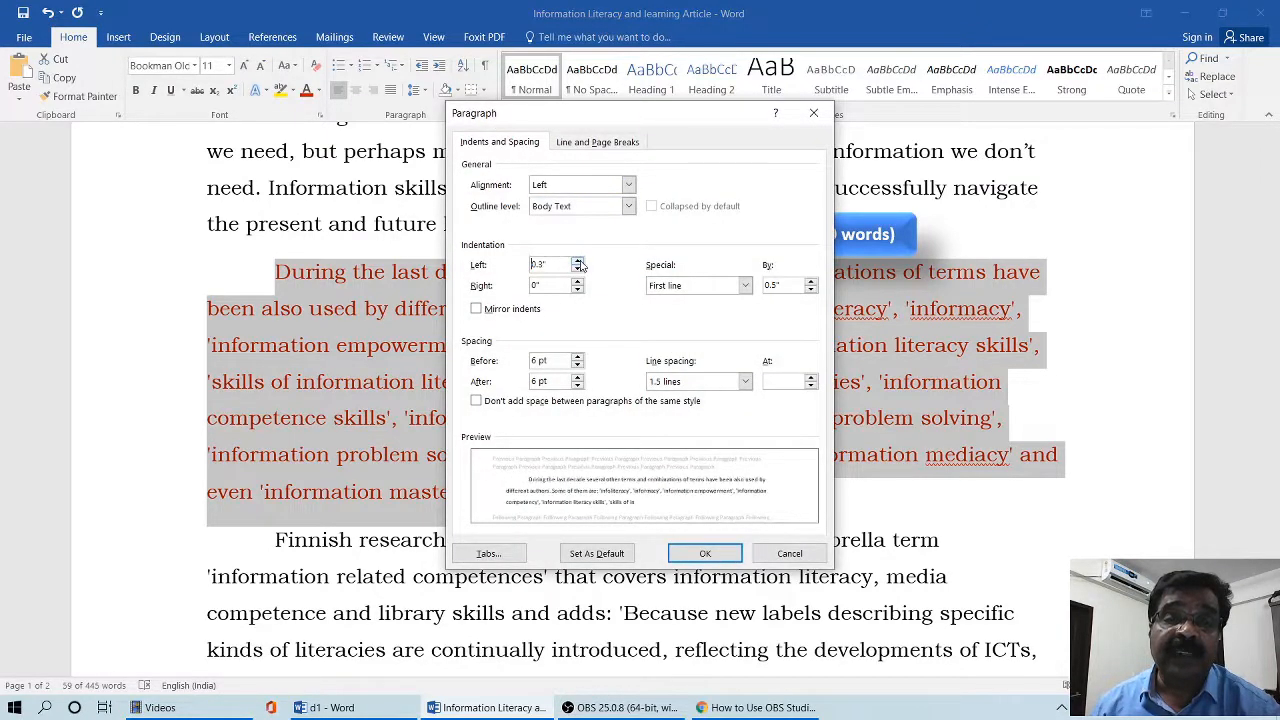
{"action": "left_click", "coordinate": [578, 264]}
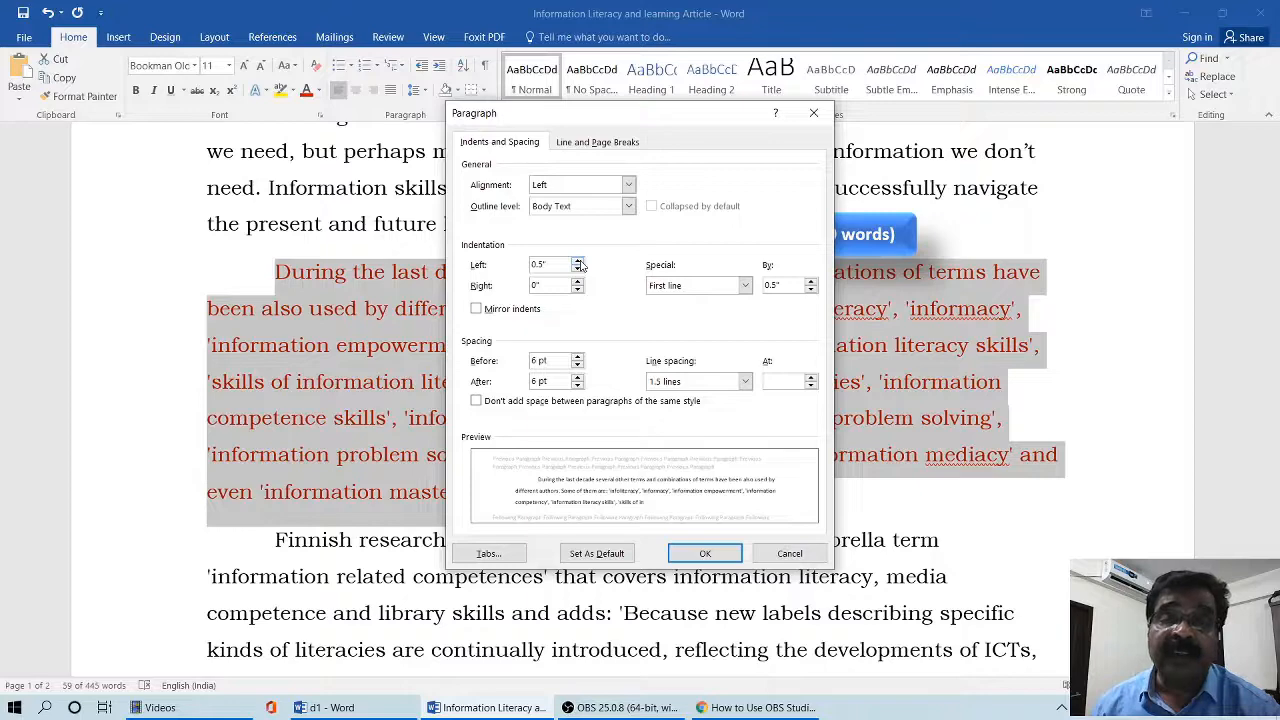
{"action": "left_click", "coordinate": [706, 556]}
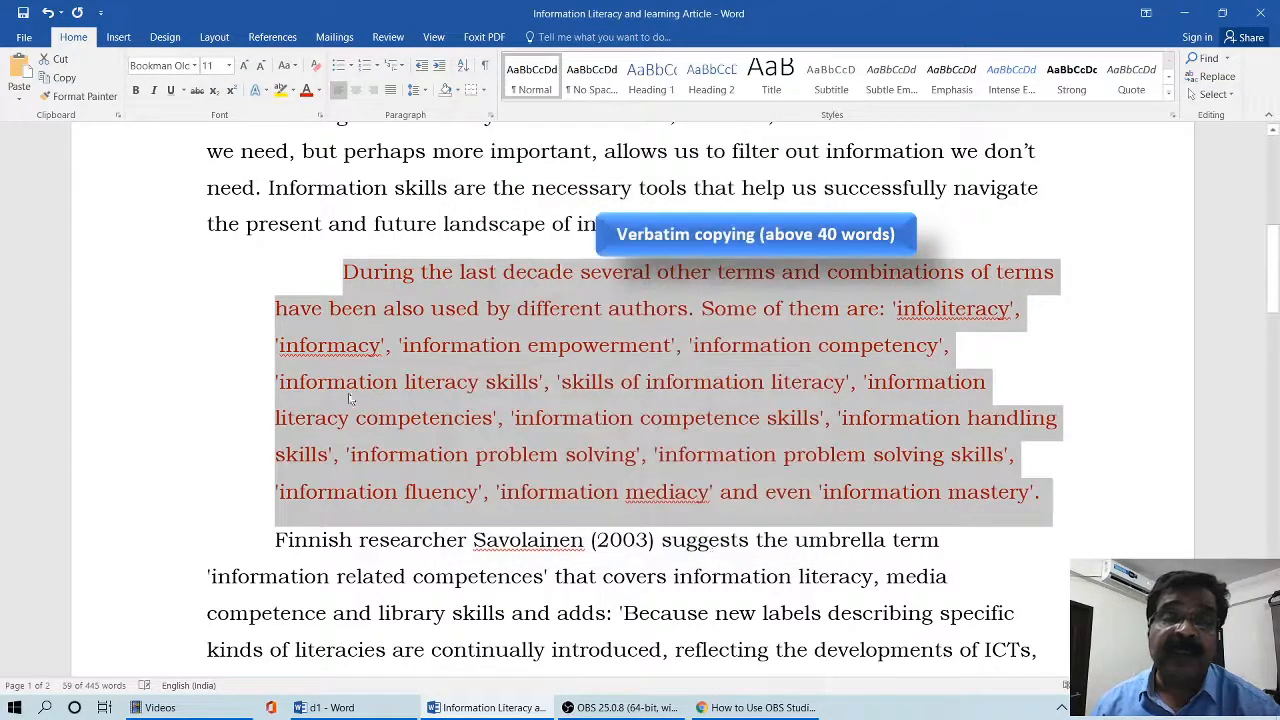
- Enclose the indented passage from "During the last decade" to "'information mastery'." in double quotation marks
{"action": "left_click", "coordinate": [1046, 499]}
{"action": "left_click", "coordinate": [350, 284]}
{"action": "type", "text": "“"}
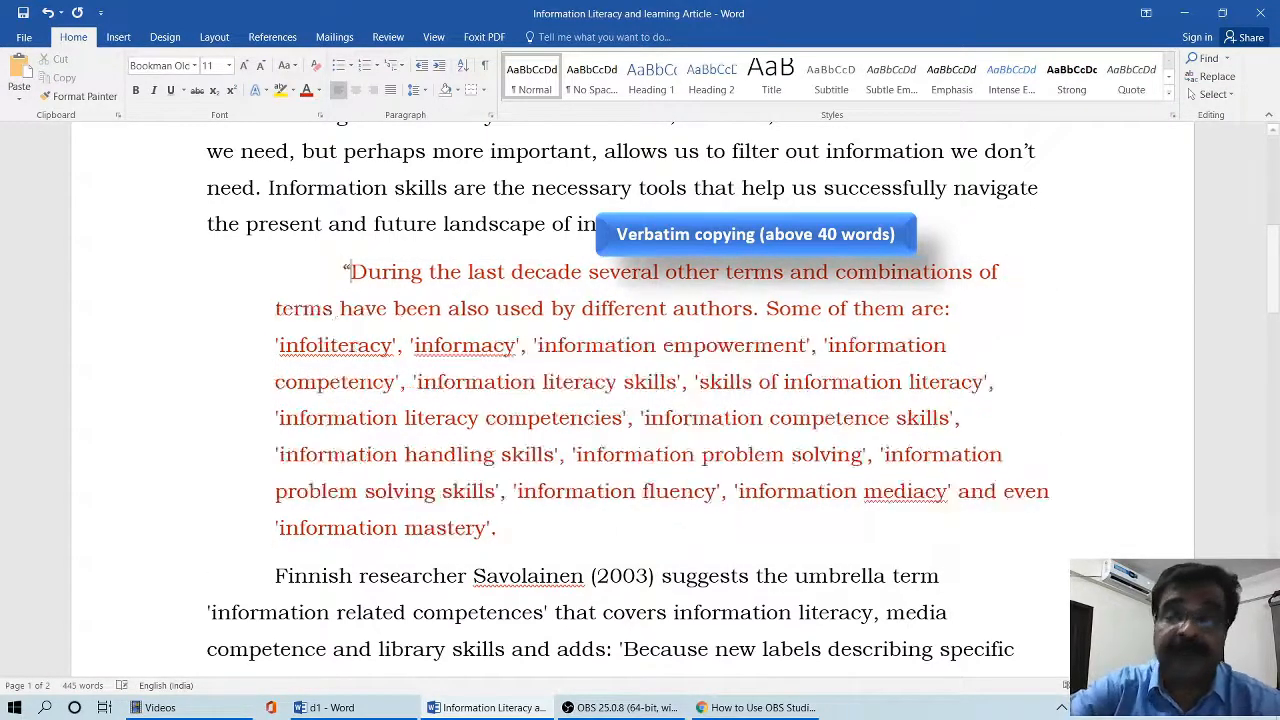
{"action": "left_click", "coordinate": [505, 527]}
{"action": "type", "text": "”"}
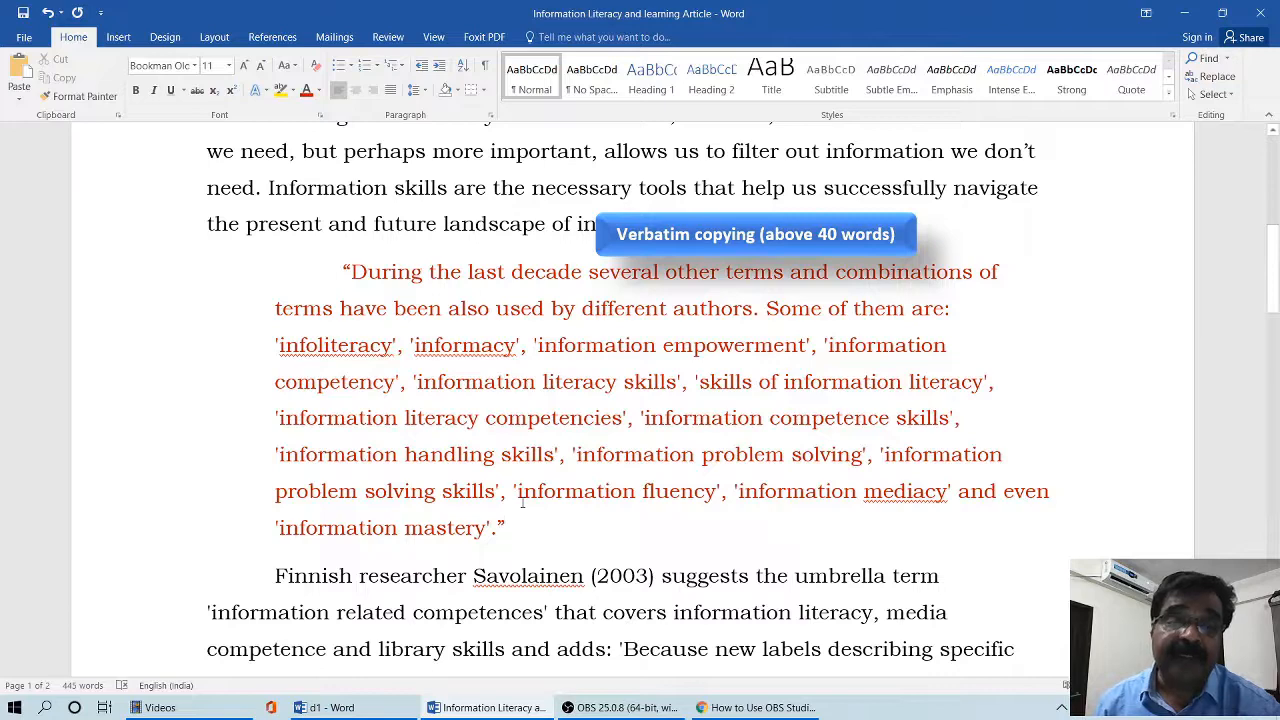
- Insert a citation of the 2018 source "Information Literacy and training" directly after the indented passage's closing quotation mark
{"action": "left_click", "coordinate": [282, 38]}
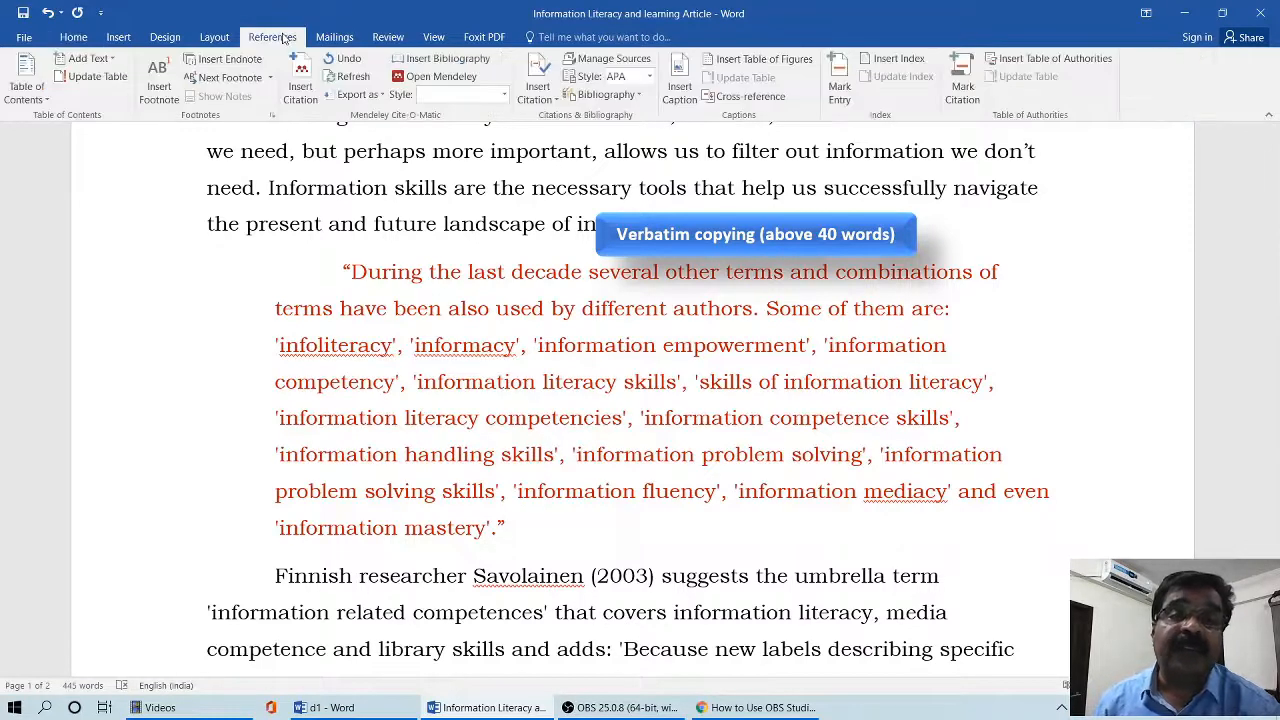
{"action": "left_click", "coordinate": [539, 92]}
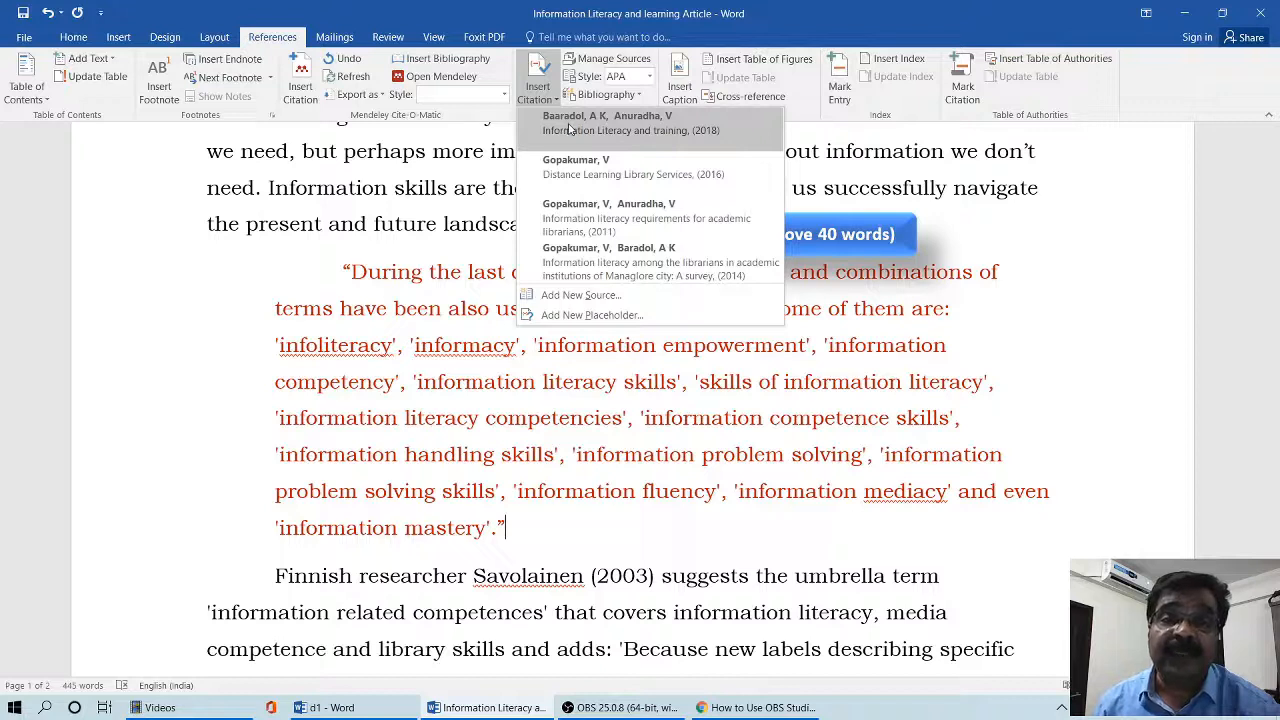
{"action": "left_click", "coordinate": [569, 128]}
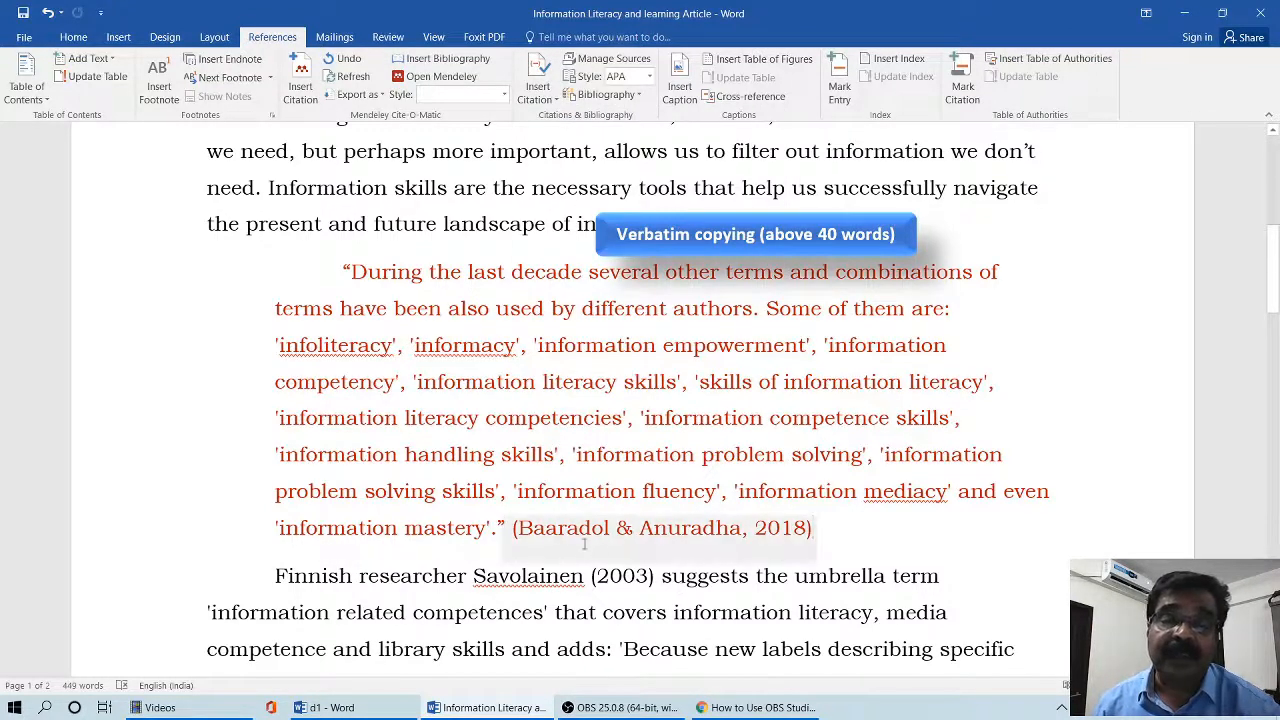
- Insert a citation of the 2011 source "Information literacy requirements for academic librarians" at the end of the red paraphrased paragraph
{"action": "scroll", "coordinate": [725, 545], "scroll_direction": "down", "scroll_amount": 4}
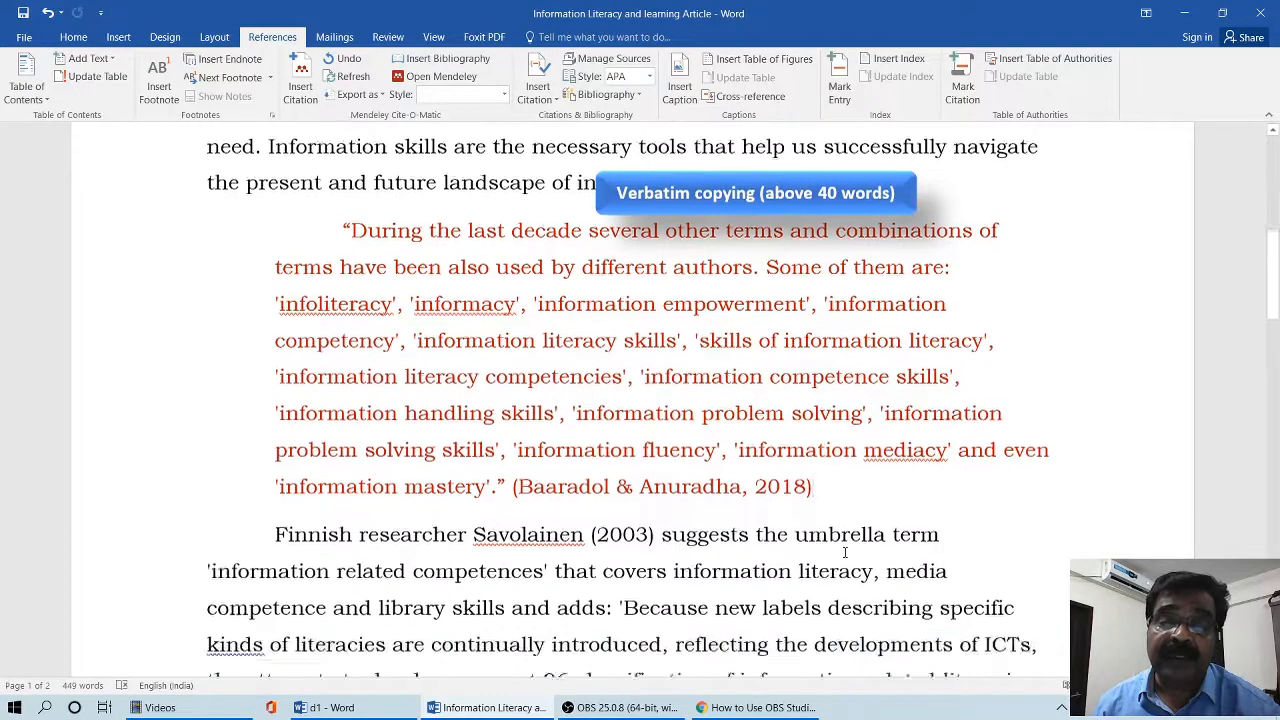
{"action": "scroll", "coordinate": [814, 523], "scroll_direction": "down", "scroll_amount": 2}
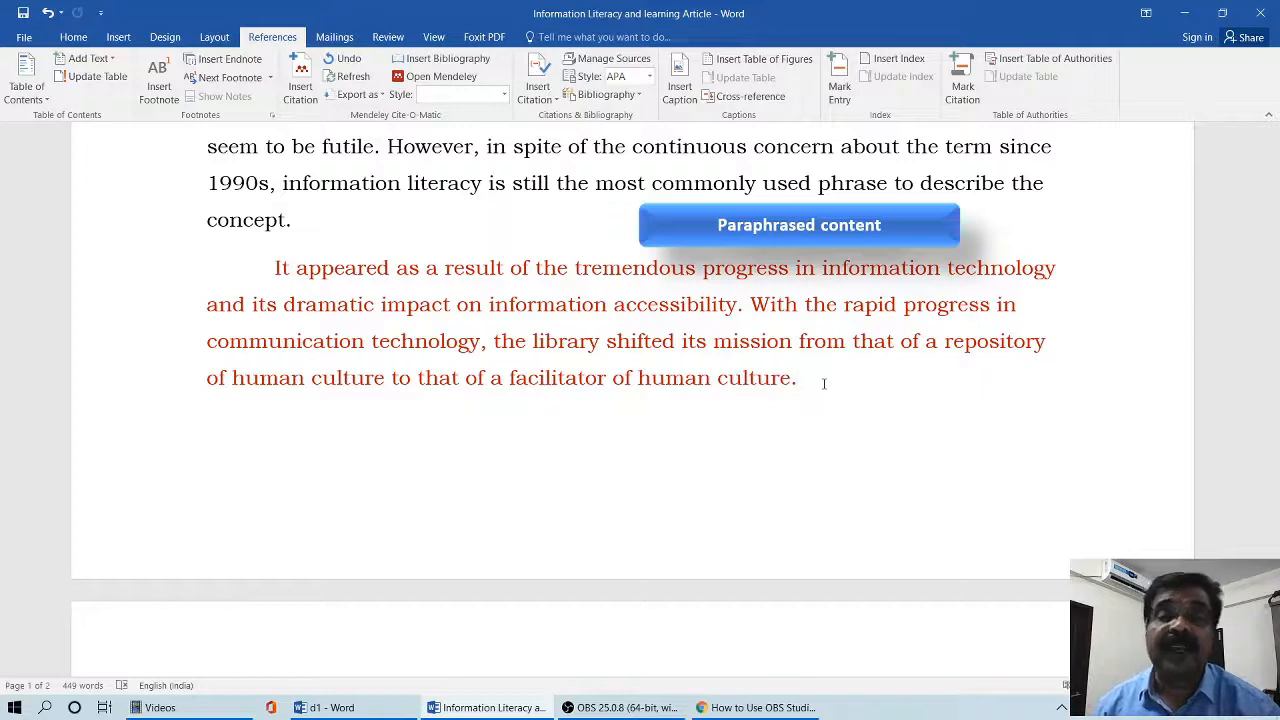
{"action": "left_click", "coordinate": [537, 88]}
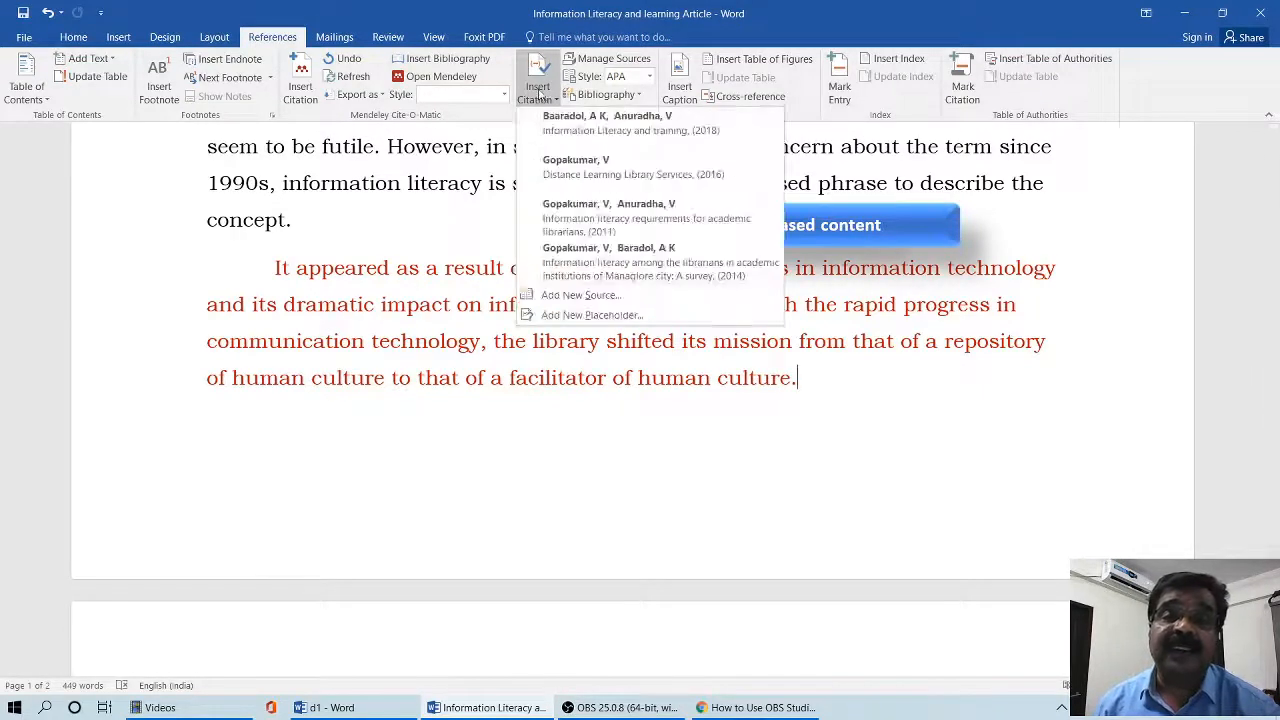
{"action": "left_click", "coordinate": [576, 211]}
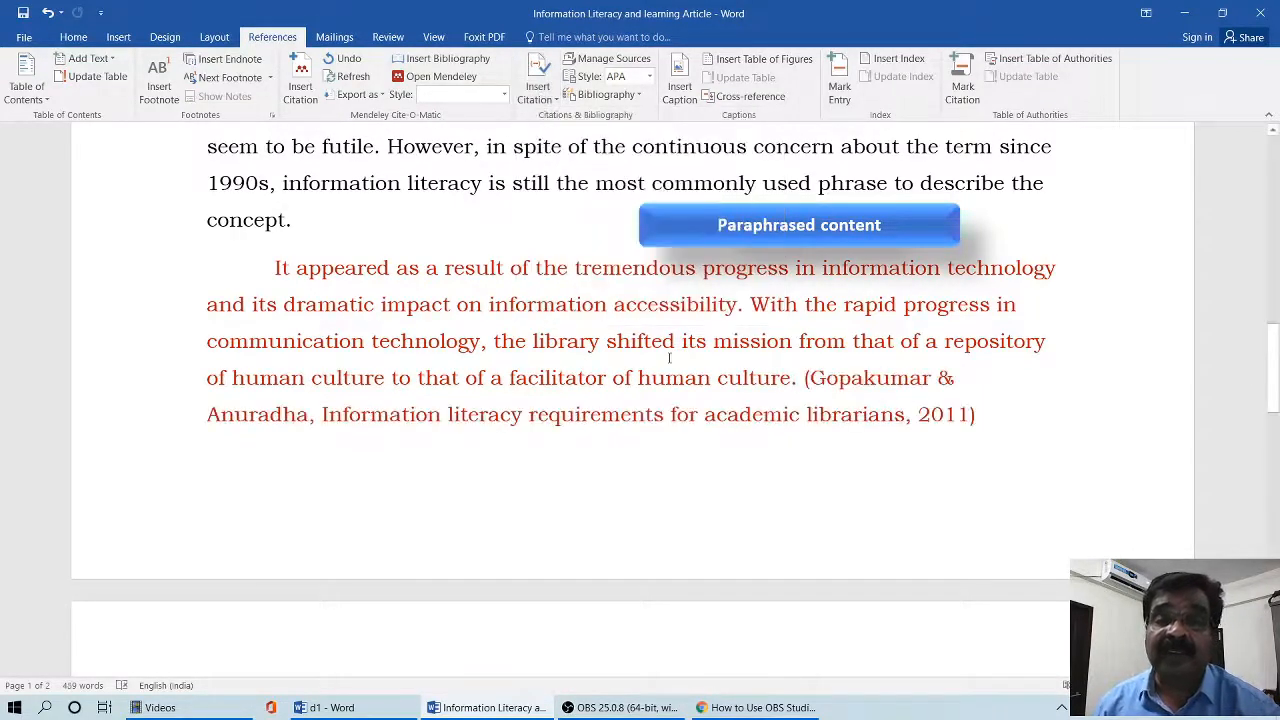
- Edit the 2011 citation after the paraphrased paragraph to suppress its title
{"action": "left_click", "coordinate": [986, 448]}
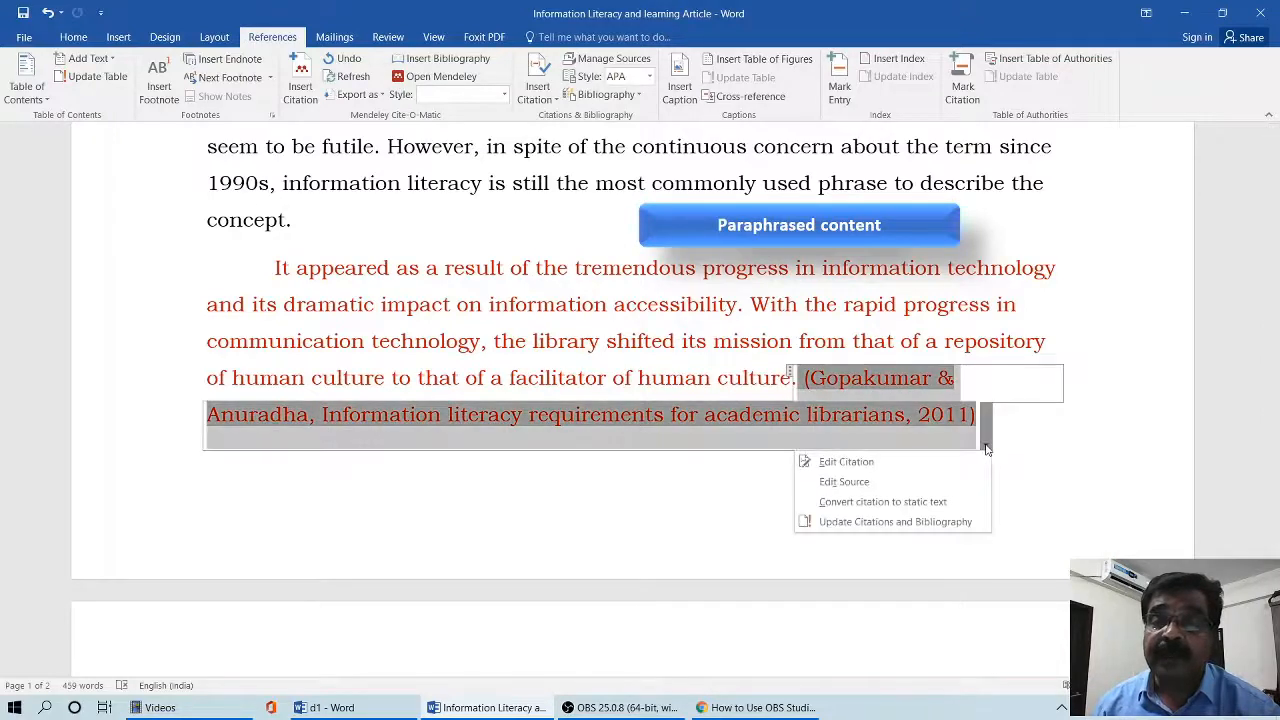
{"action": "left_click", "coordinate": [888, 462]}
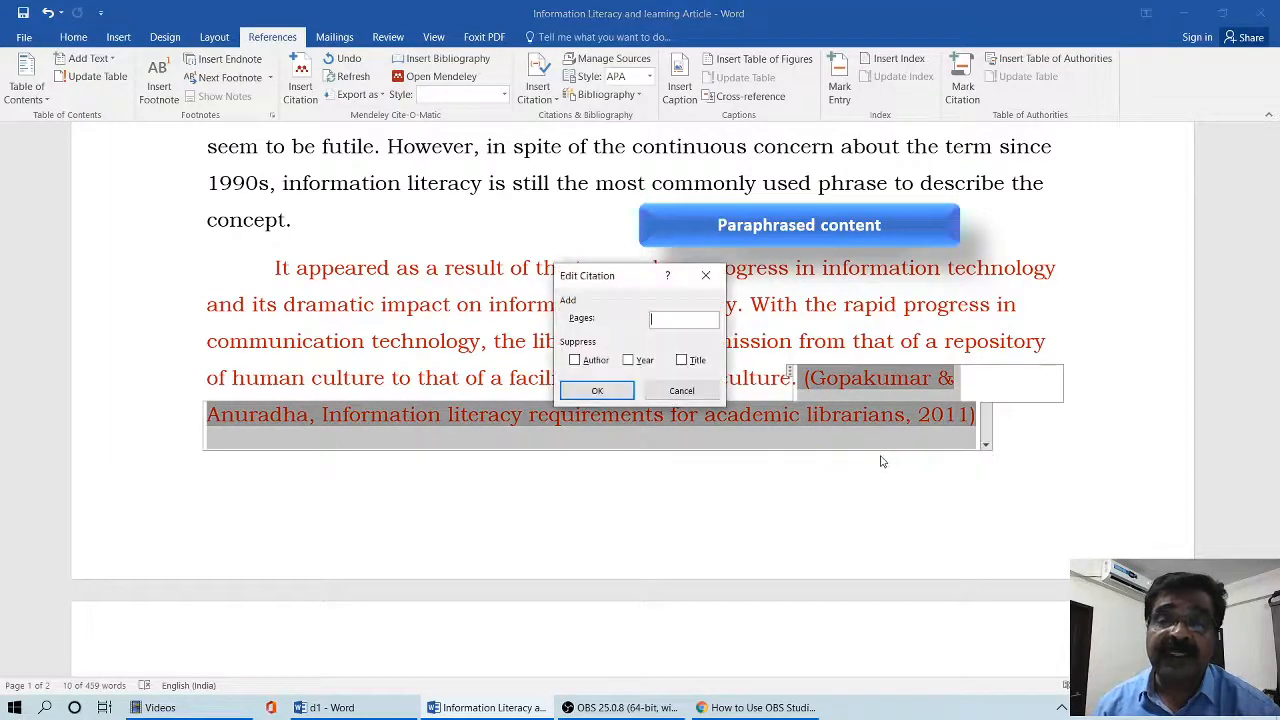
{"action": "left_click", "coordinate": [682, 360]}
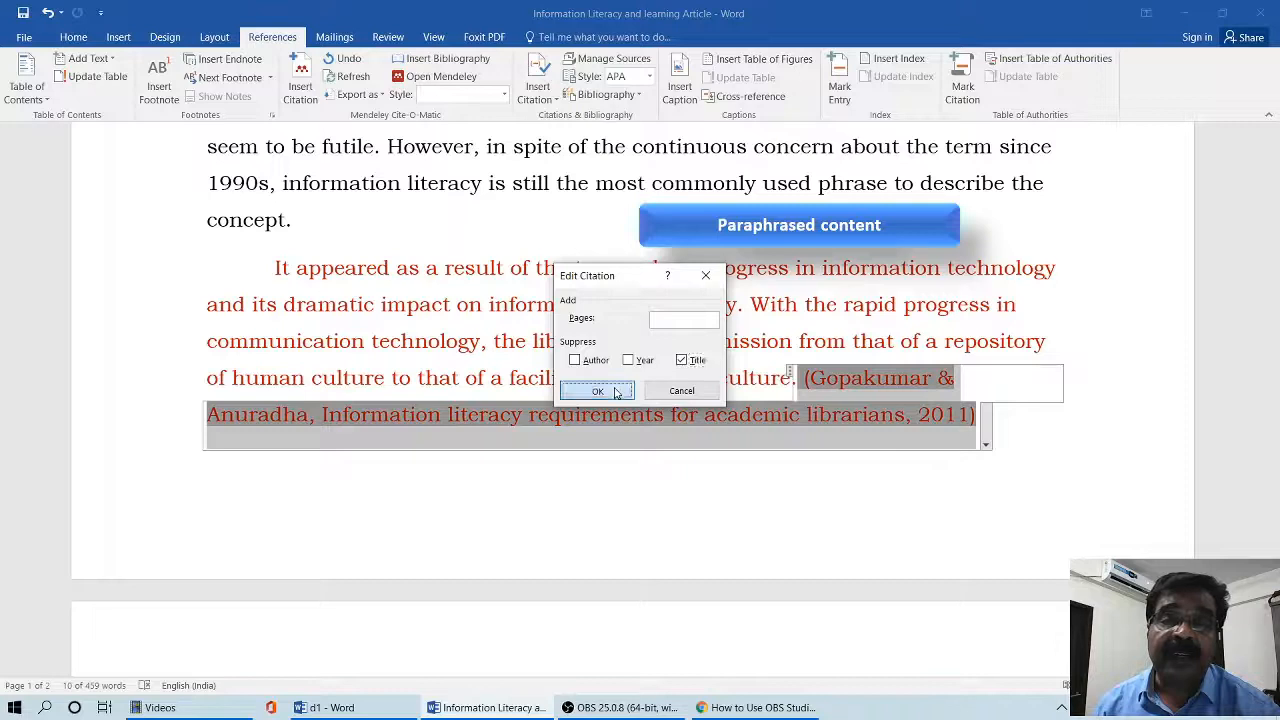
{"action": "left_click", "coordinate": [616, 392]}
{"action": "left_click", "coordinate": [650, 505]}
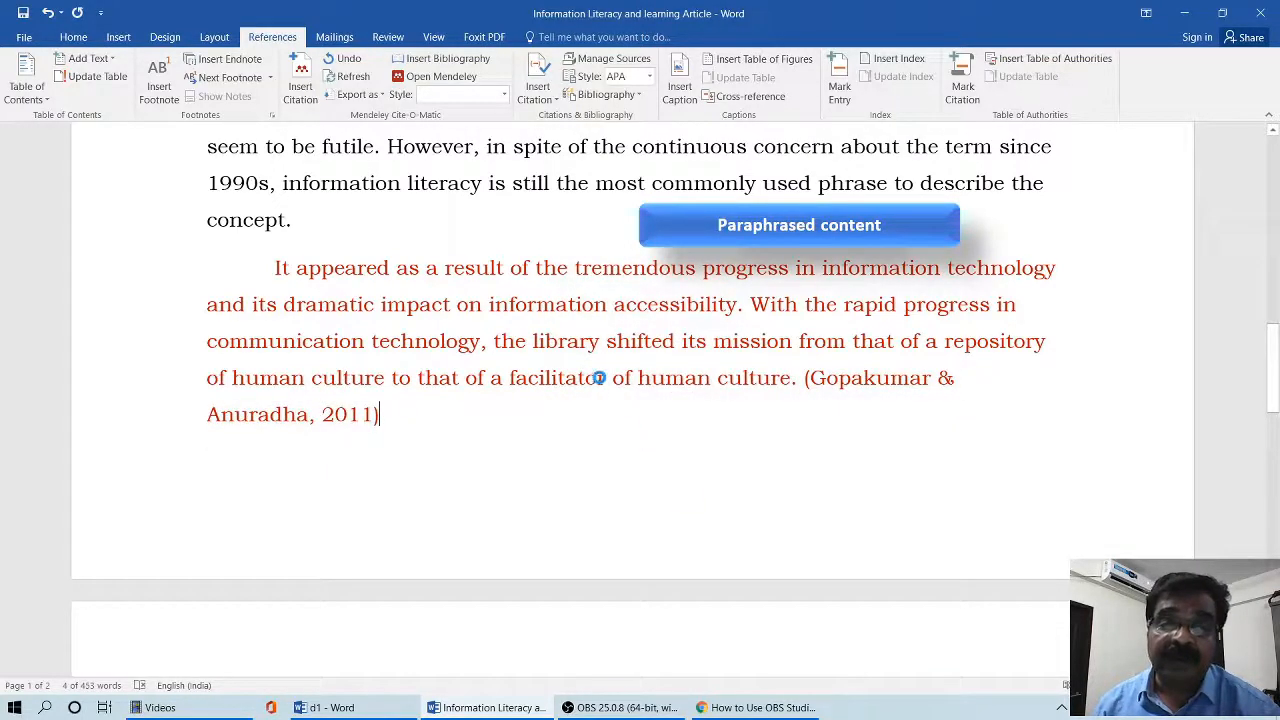
- Insert a citation of the 2014 source, the survey of information literacy among librarians, at the end of the red summarized paragraph
{"action": "scroll", "coordinate": [598, 378], "scroll_direction": "down", "scroll_amount": 4}
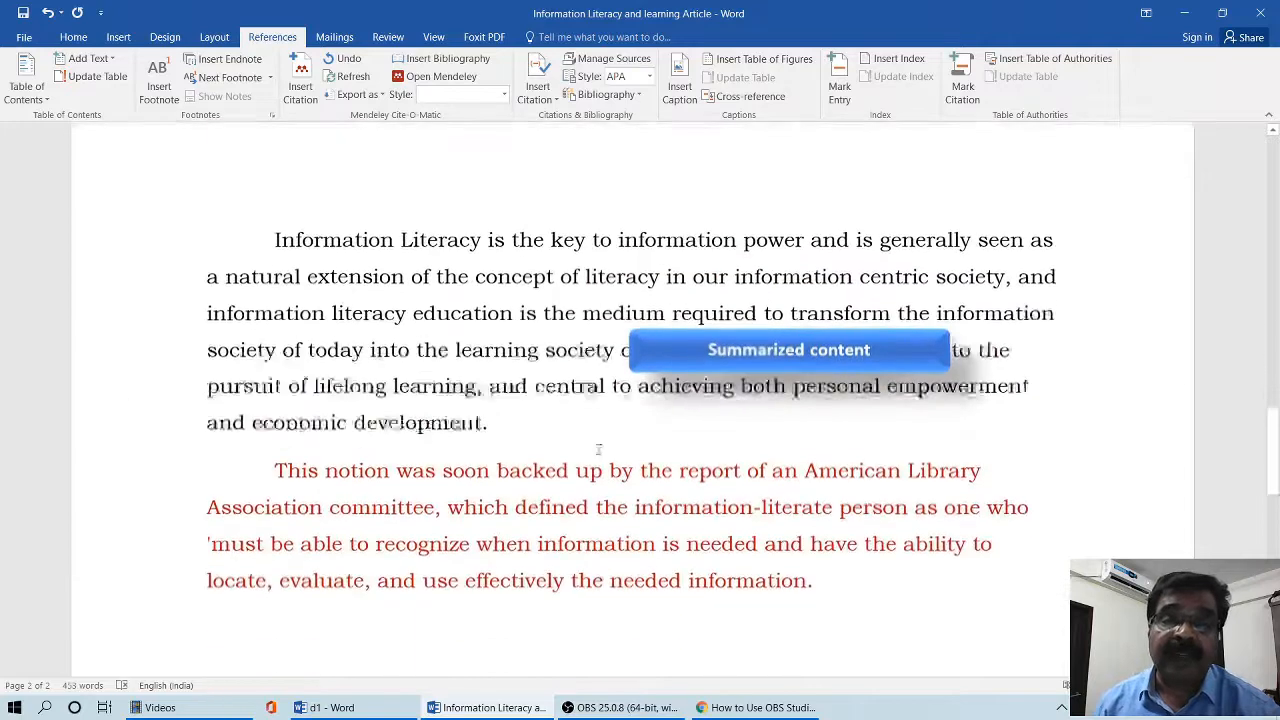
{"action": "scroll", "coordinate": [598, 437], "scroll_direction": "down", "scroll_amount": 3}
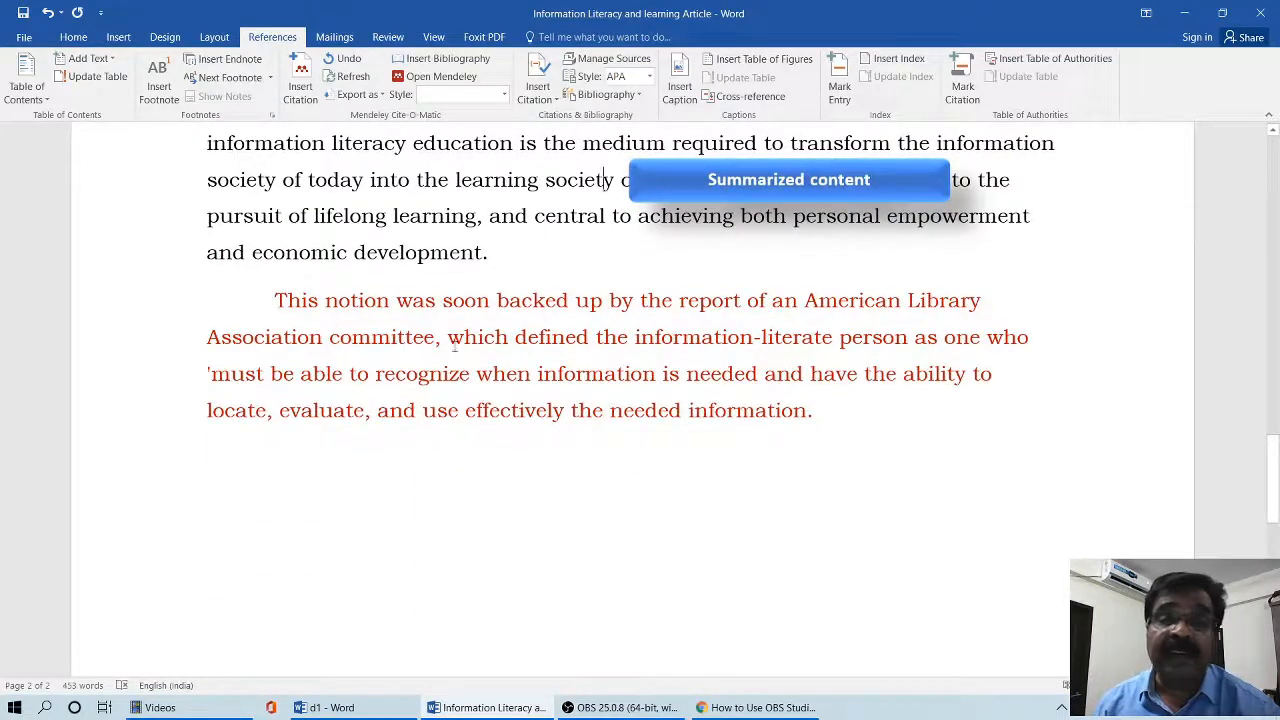
{"action": "left_click", "coordinate": [842, 408]}
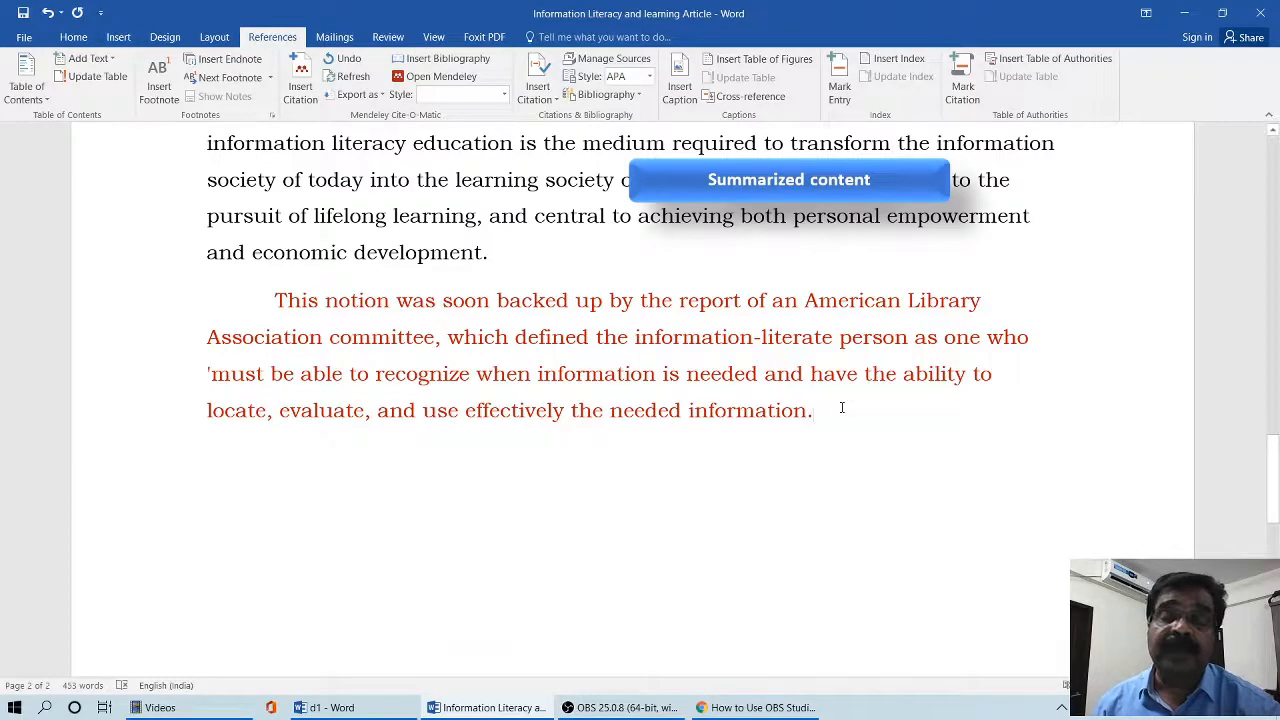
{"action": "left_click", "coordinate": [538, 92]}
{"action": "left_click", "coordinate": [589, 257]}
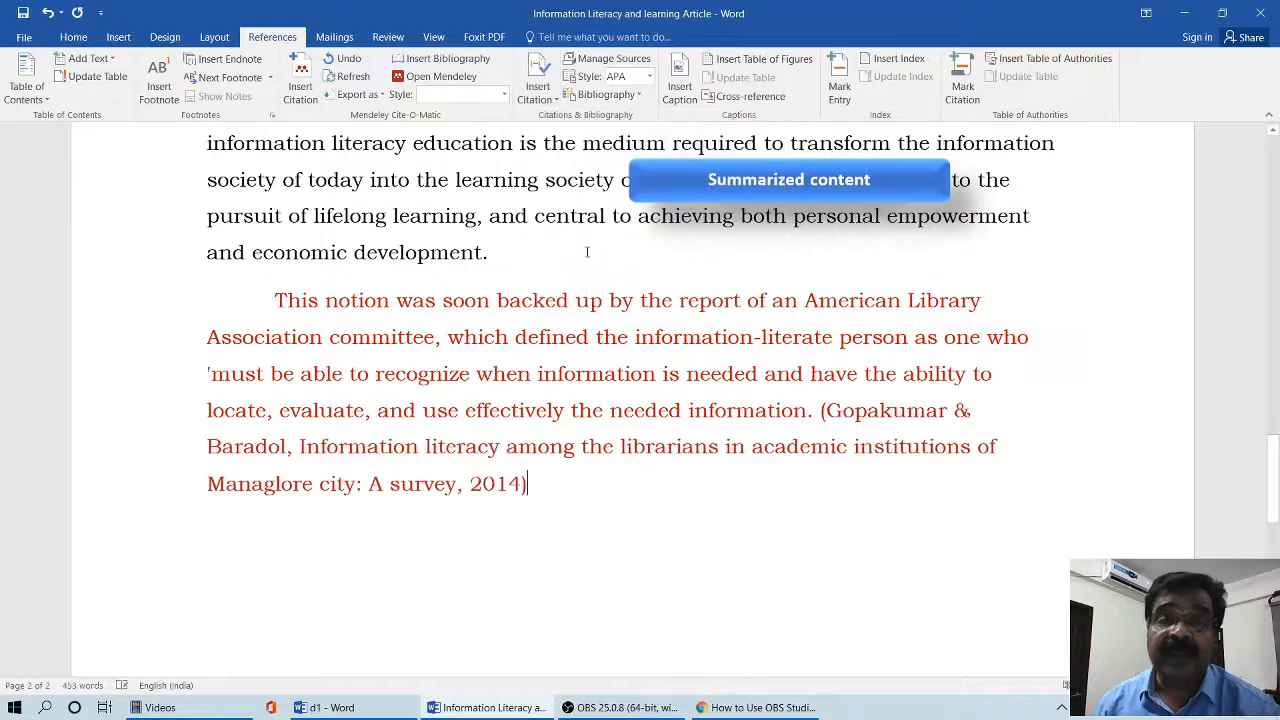
- Edit the 2014 citation after the summarized paragraph to suppress its title
{"action": "left_click", "coordinate": [616, 474]}
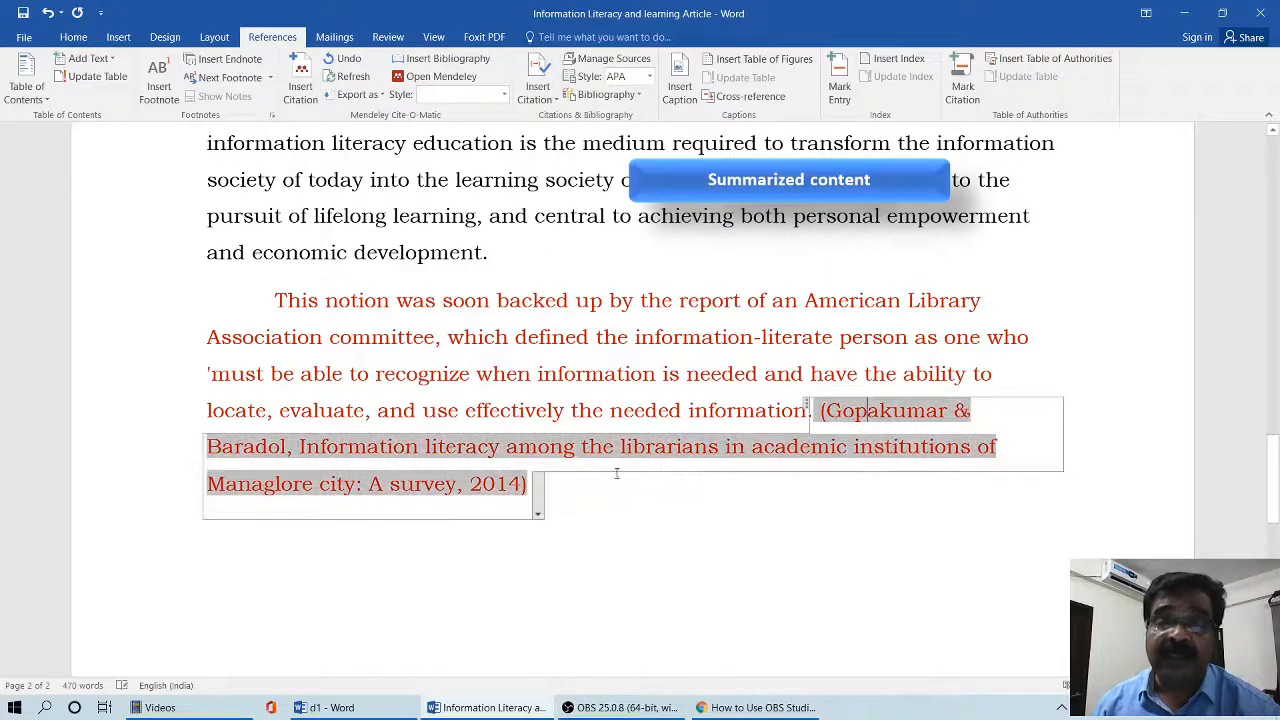
{"action": "left_click", "coordinate": [538, 516]}
{"action": "left_click", "coordinate": [468, 530]}
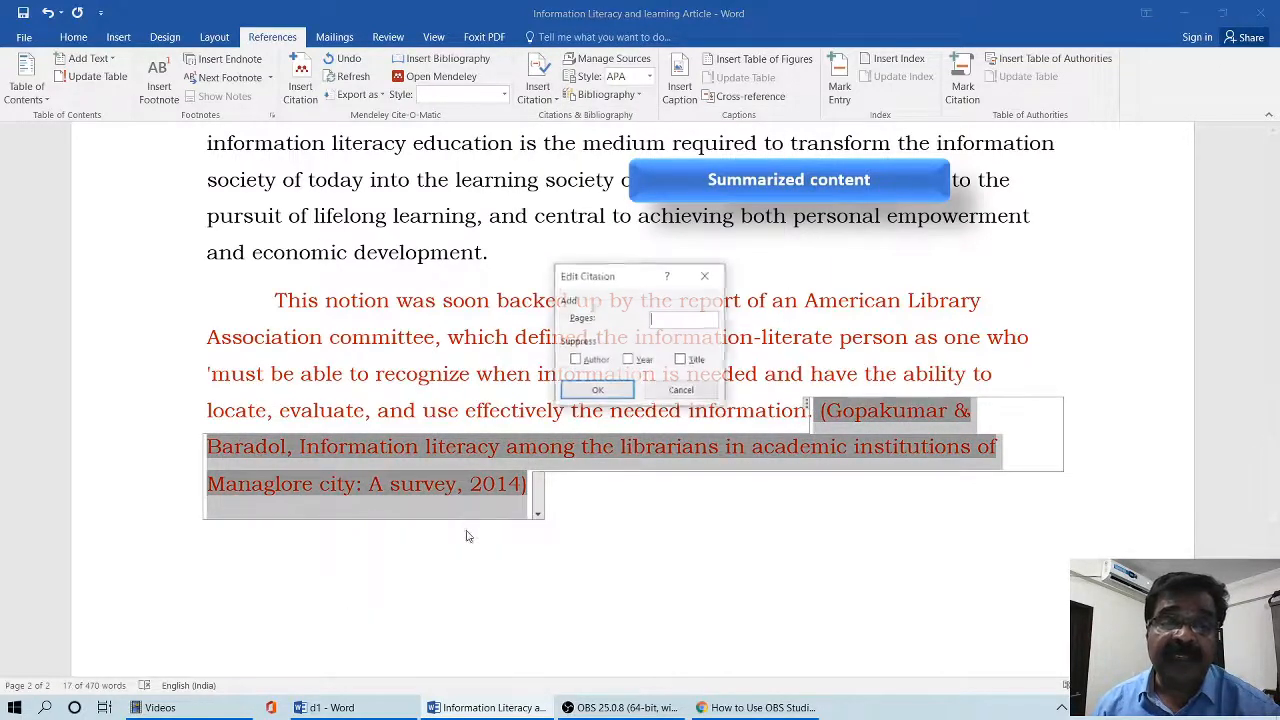
{"action": "left_click", "coordinate": [681, 360]}
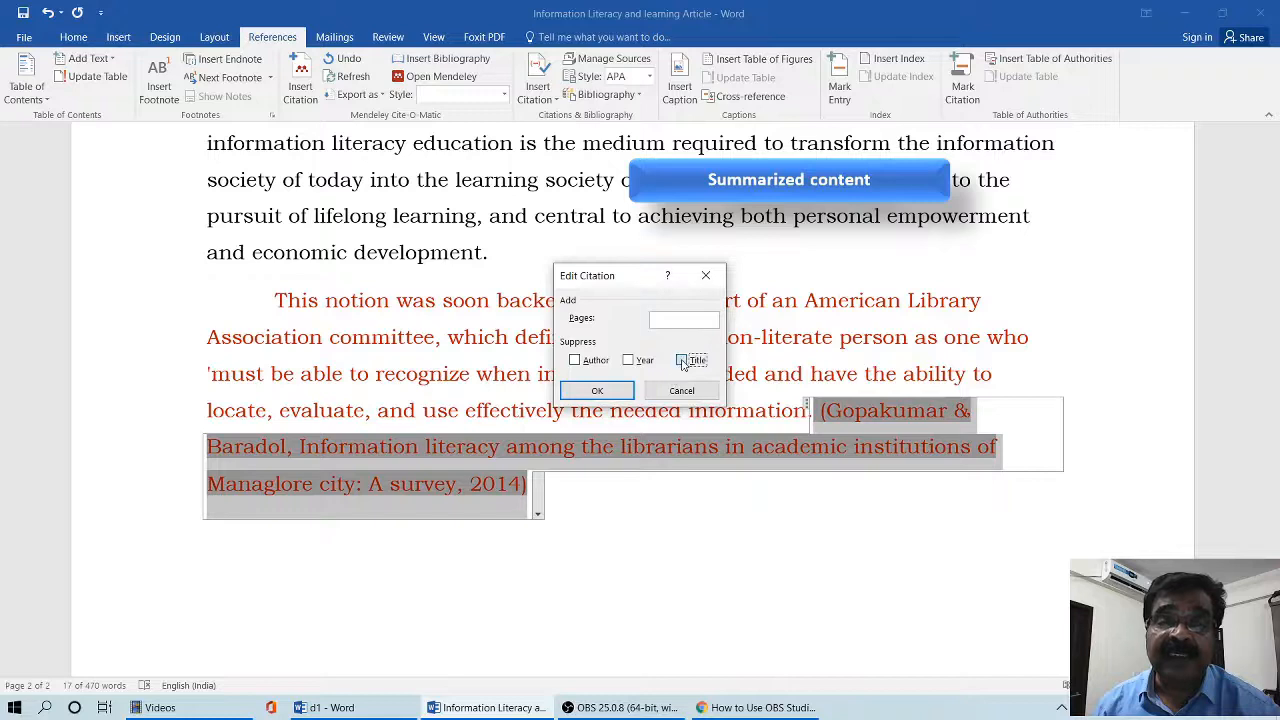
{"action": "left_click", "coordinate": [598, 391]}
{"action": "left_click", "coordinate": [663, 506]}
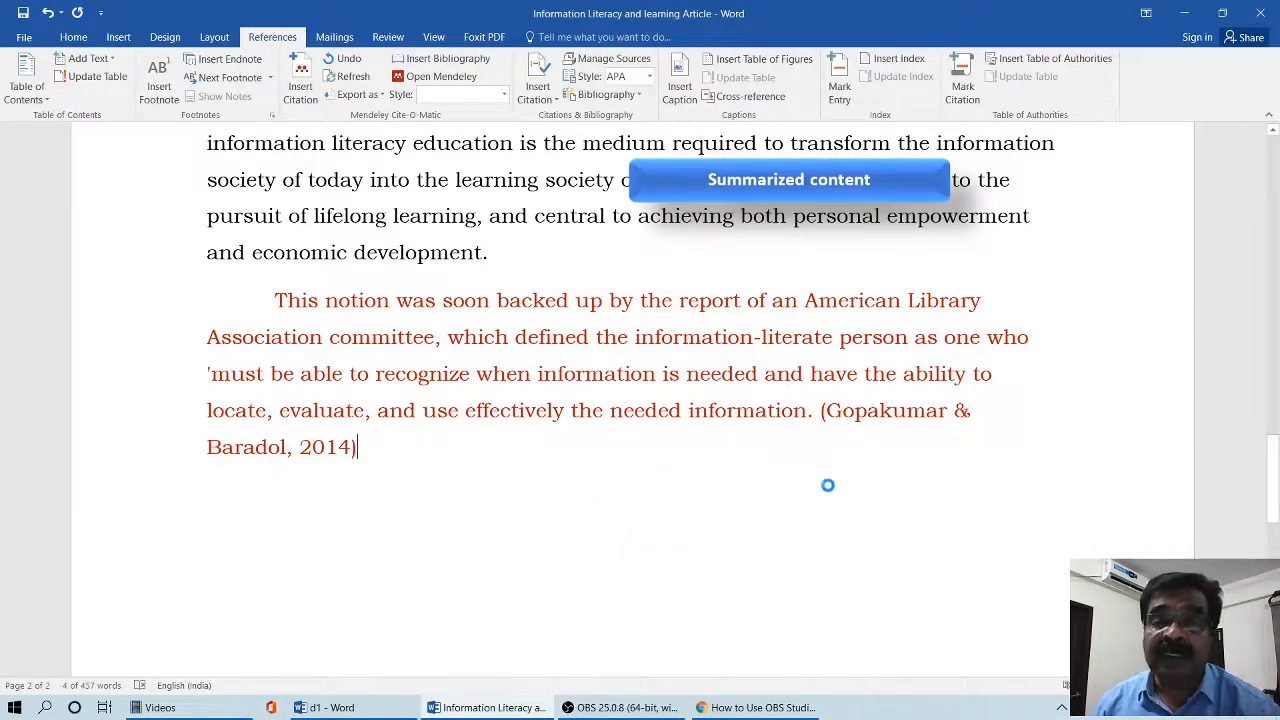
- Insert the built-in Bibliography after the red summarized paragraph and close the Navigation pane
{"action": "scroll", "coordinate": [846, 469], "scroll_direction": "up", "scroll_amount": 5}
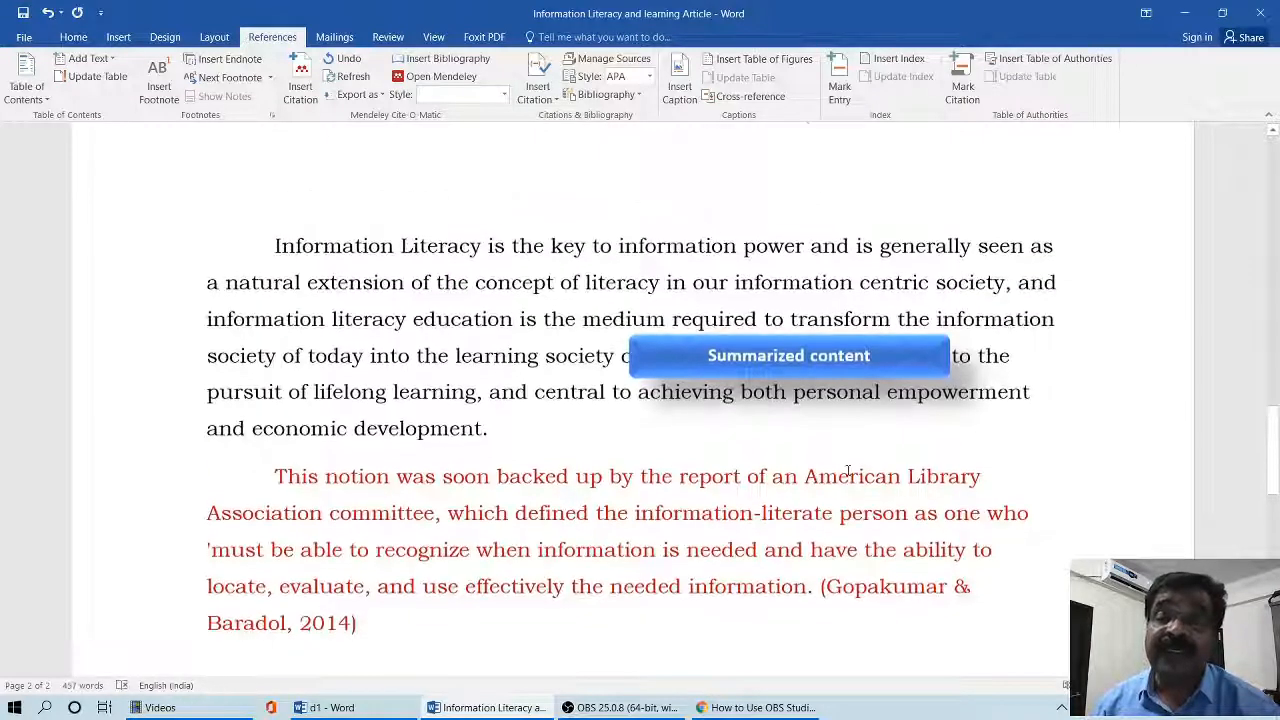
{"action": "scroll", "coordinate": [847, 471], "scroll_direction": "up", "scroll_amount": 10}
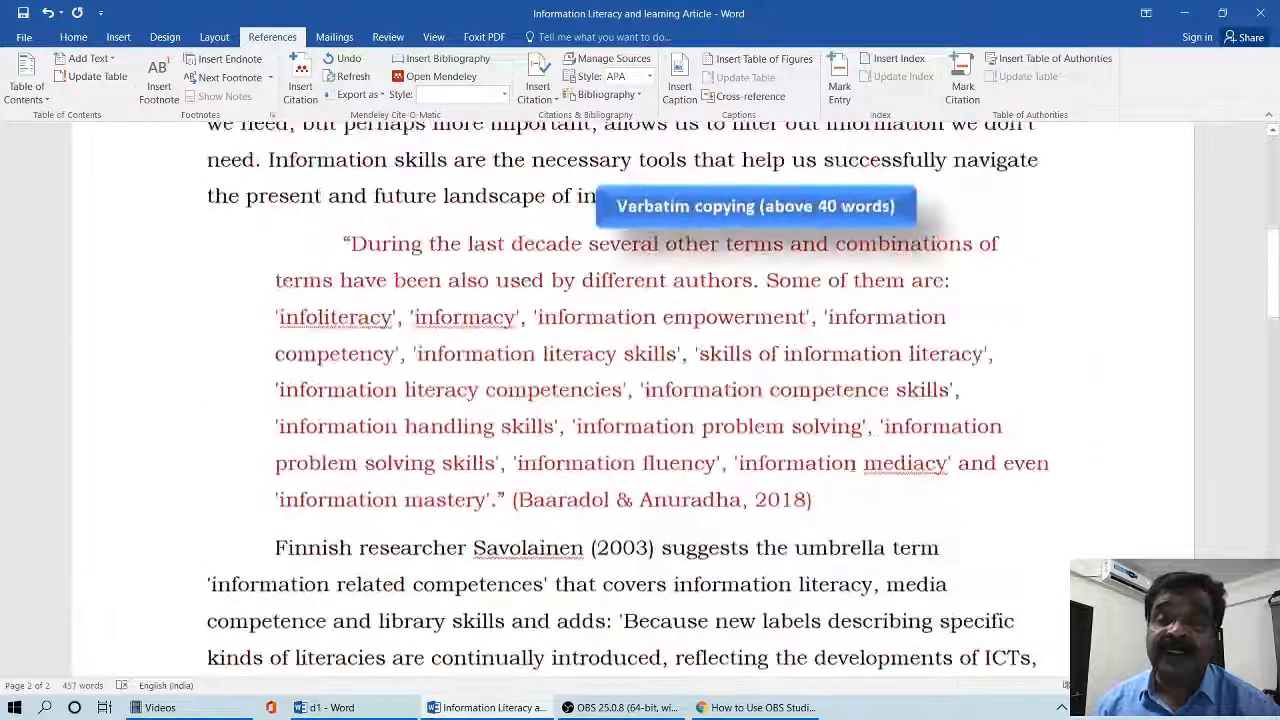
{"action": "scroll", "coordinate": [854, 461], "scroll_direction": "down", "scroll_amount": 4}
{"action": "scroll", "coordinate": [640, 400], "scroll_direction": "down", "scroll_amount": 6}
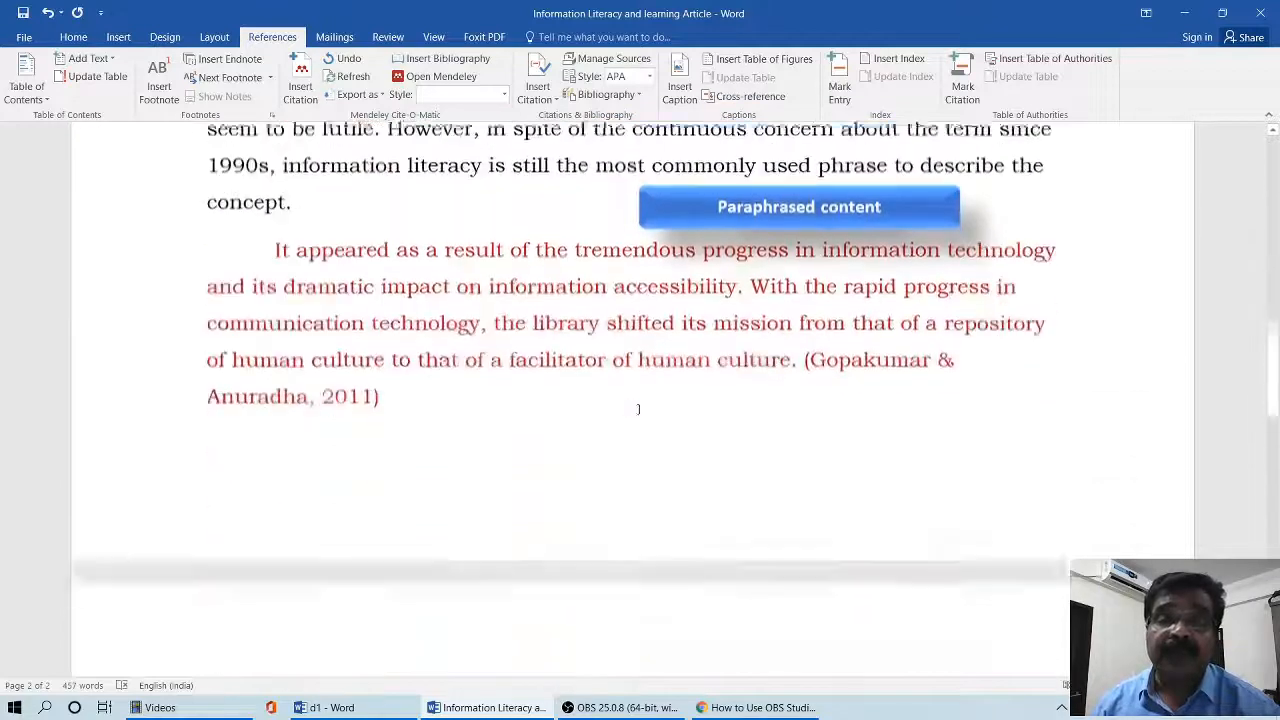
{"action": "scroll", "coordinate": [725, 468], "scroll_direction": "down", "scroll_amount": 9}
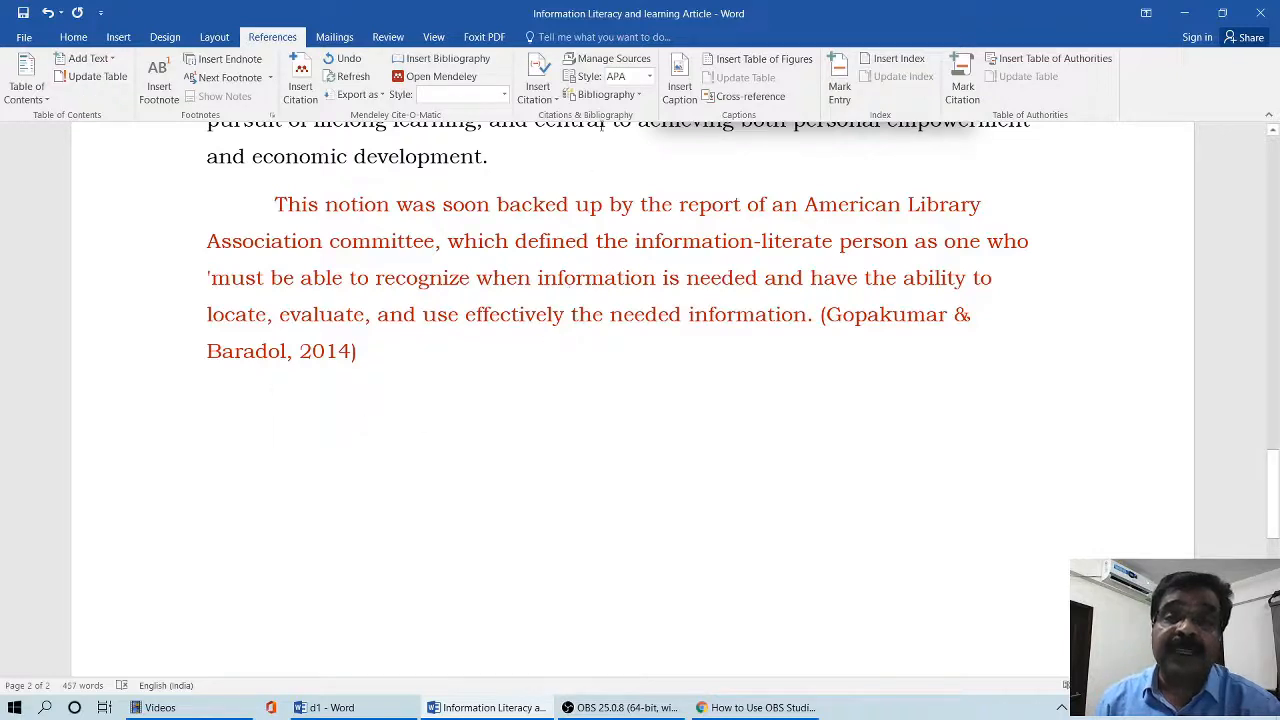
{"action": "left_click", "coordinate": [605, 95]}
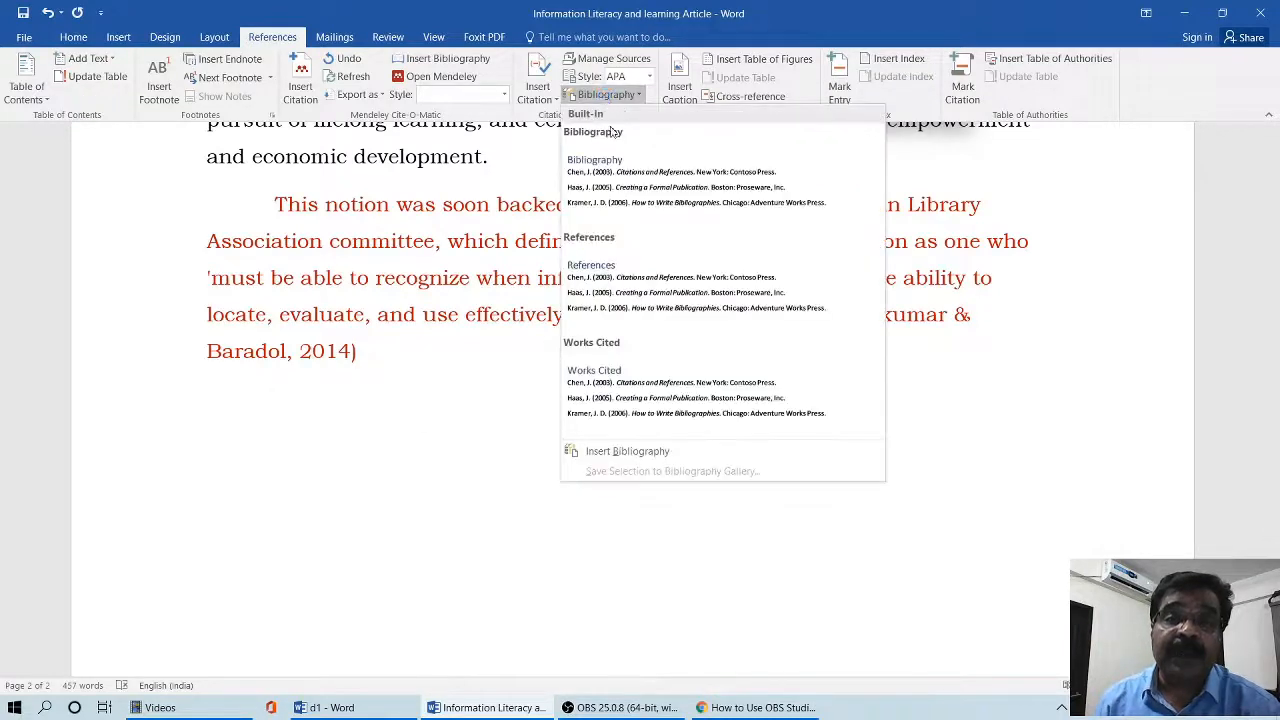
{"action": "left_click", "coordinate": [617, 162]}
{"action": "scroll", "coordinate": [557, 407], "scroll_direction": "up", "scroll_amount": 7}
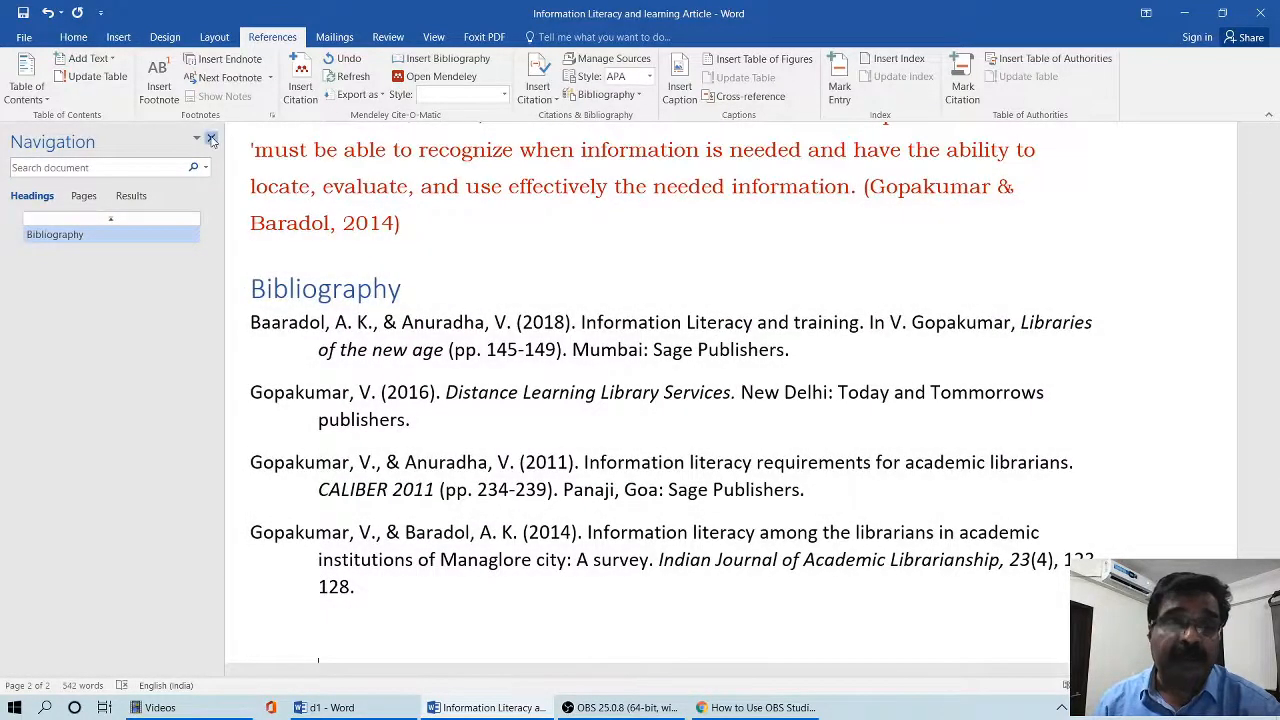
{"action": "left_click", "coordinate": [211, 140]}
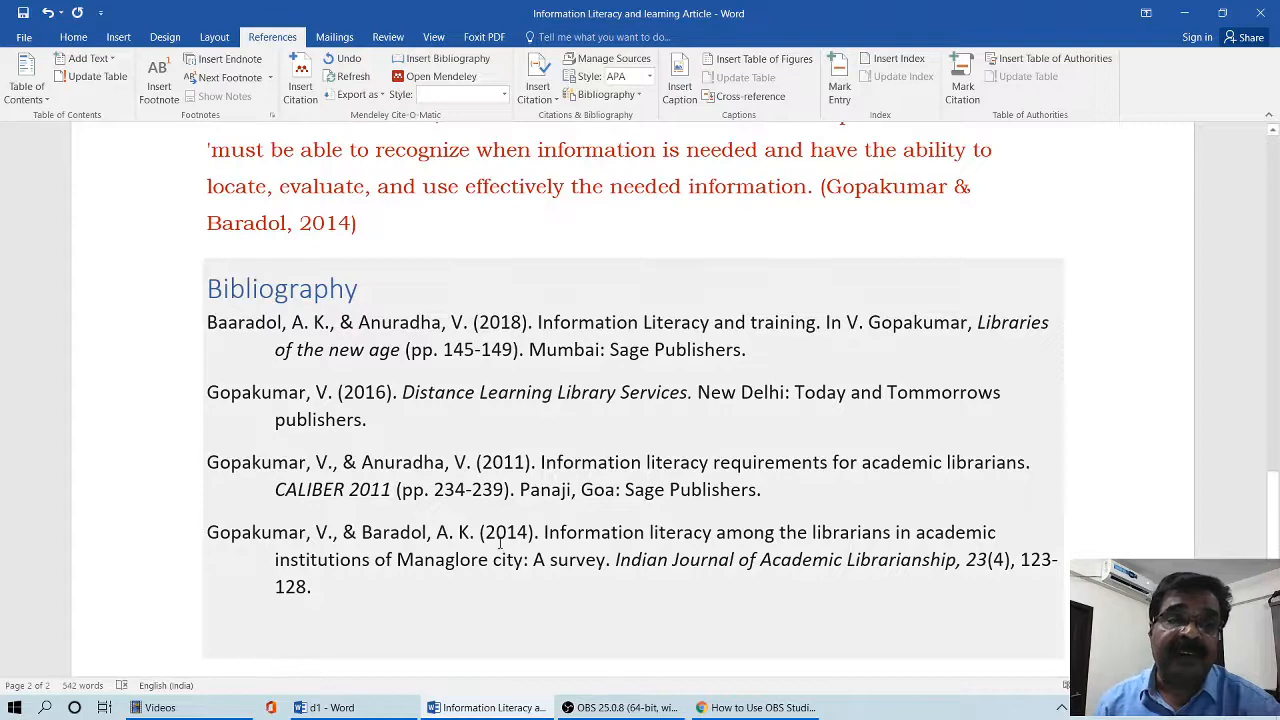
- Switch the document's citation style to MLA, followed by ISO 690 - Numerical Reference
{"action": "scroll", "coordinate": [500, 543], "scroll_direction": "down", "scroll_amount": 3}
{"action": "scroll", "coordinate": [500, 543], "scroll_direction": "up", "scroll_amount": 3}
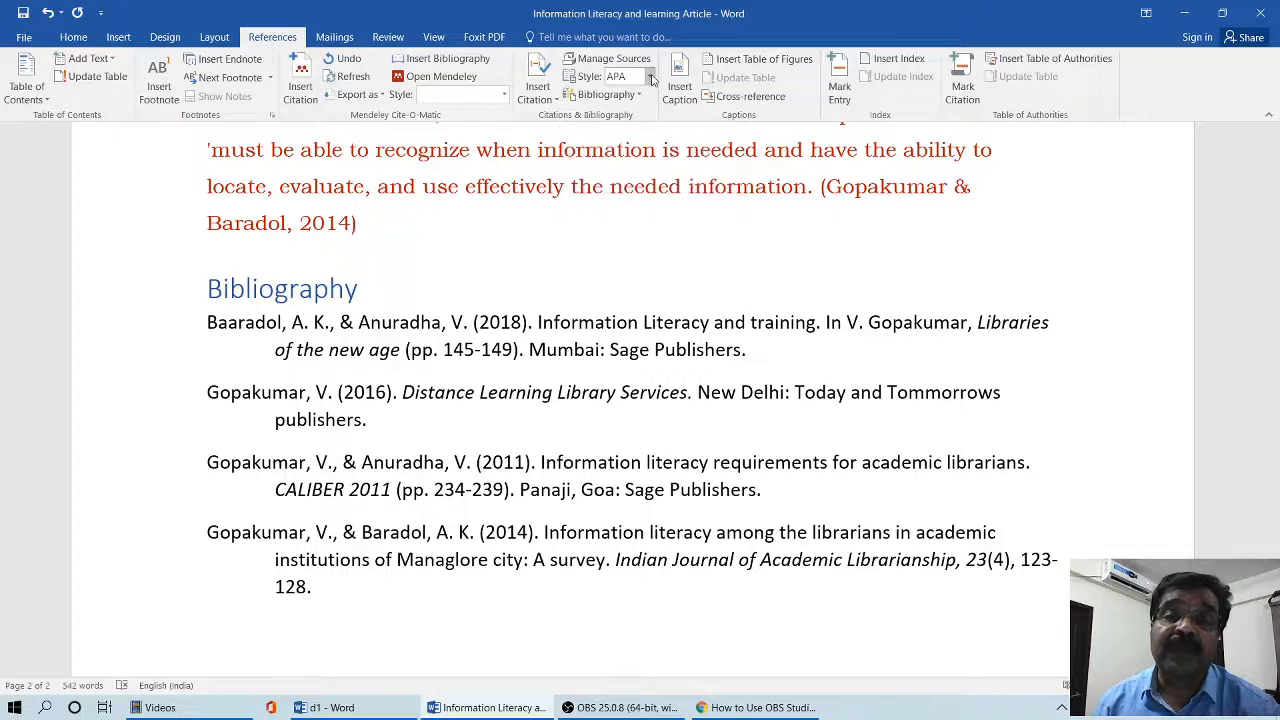
{"action": "left_click", "coordinate": [649, 77]}
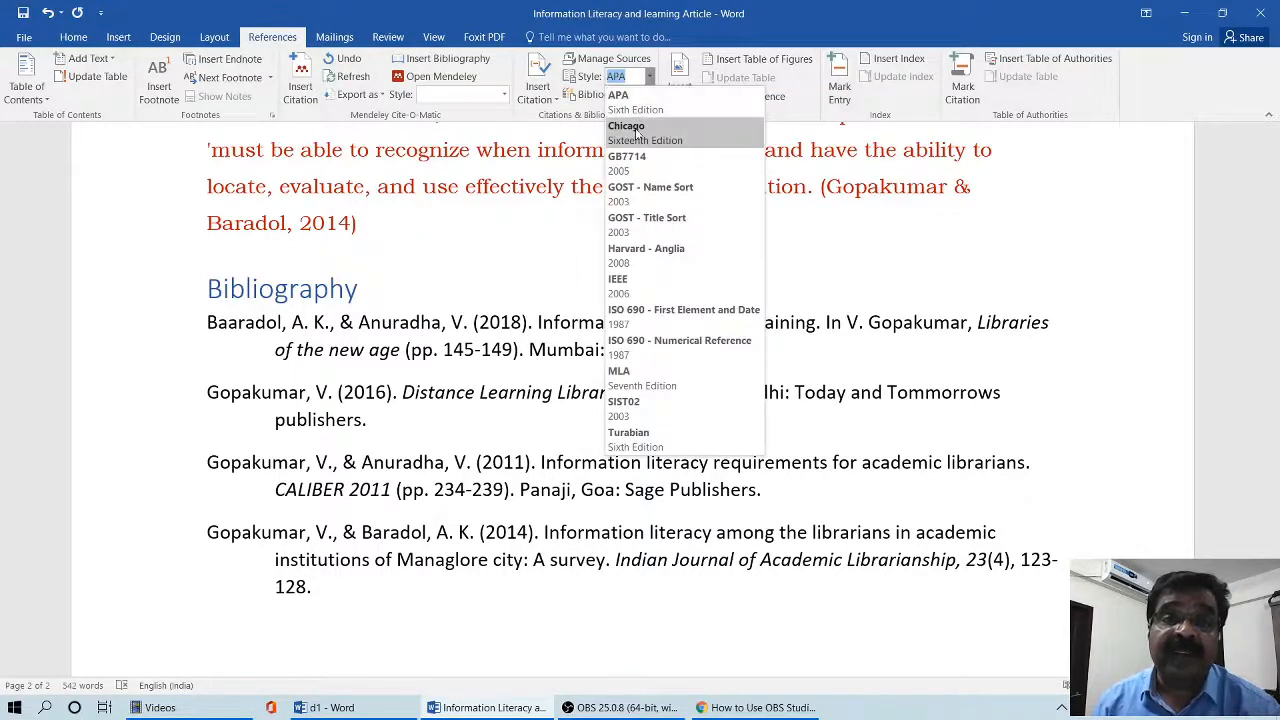
{"action": "left_click", "coordinate": [629, 377]}
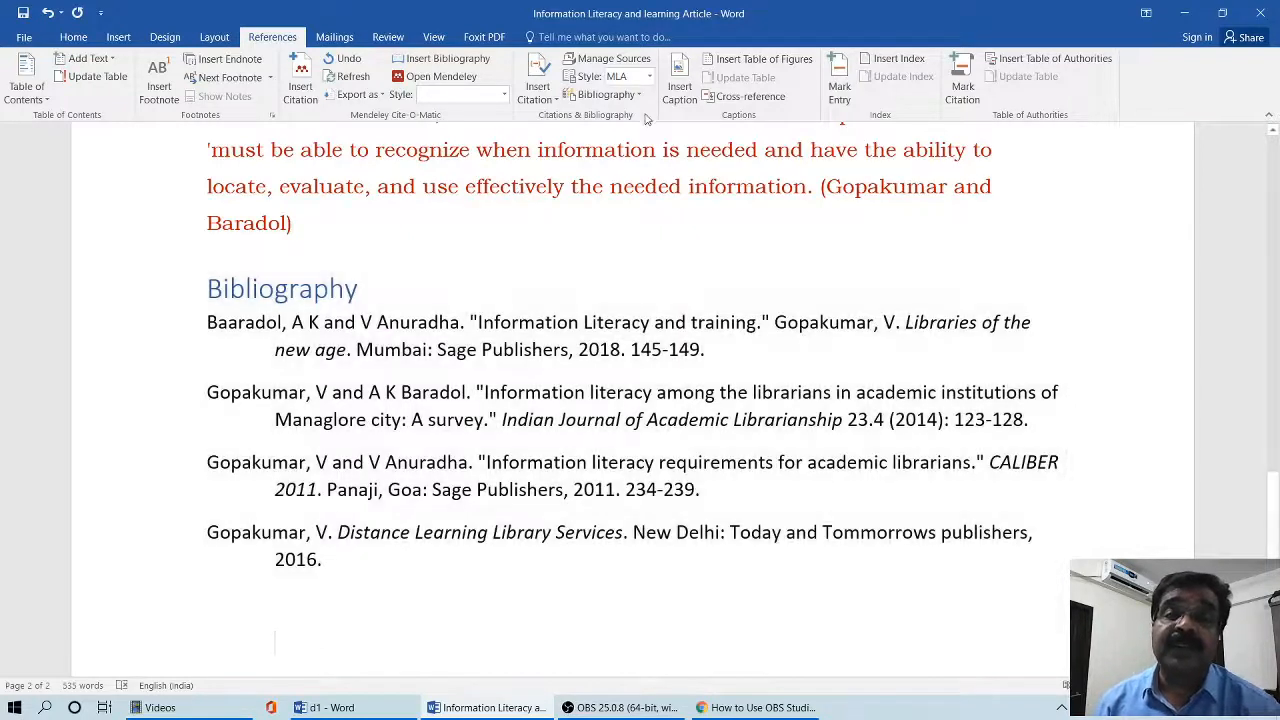
{"action": "left_click", "coordinate": [649, 77]}
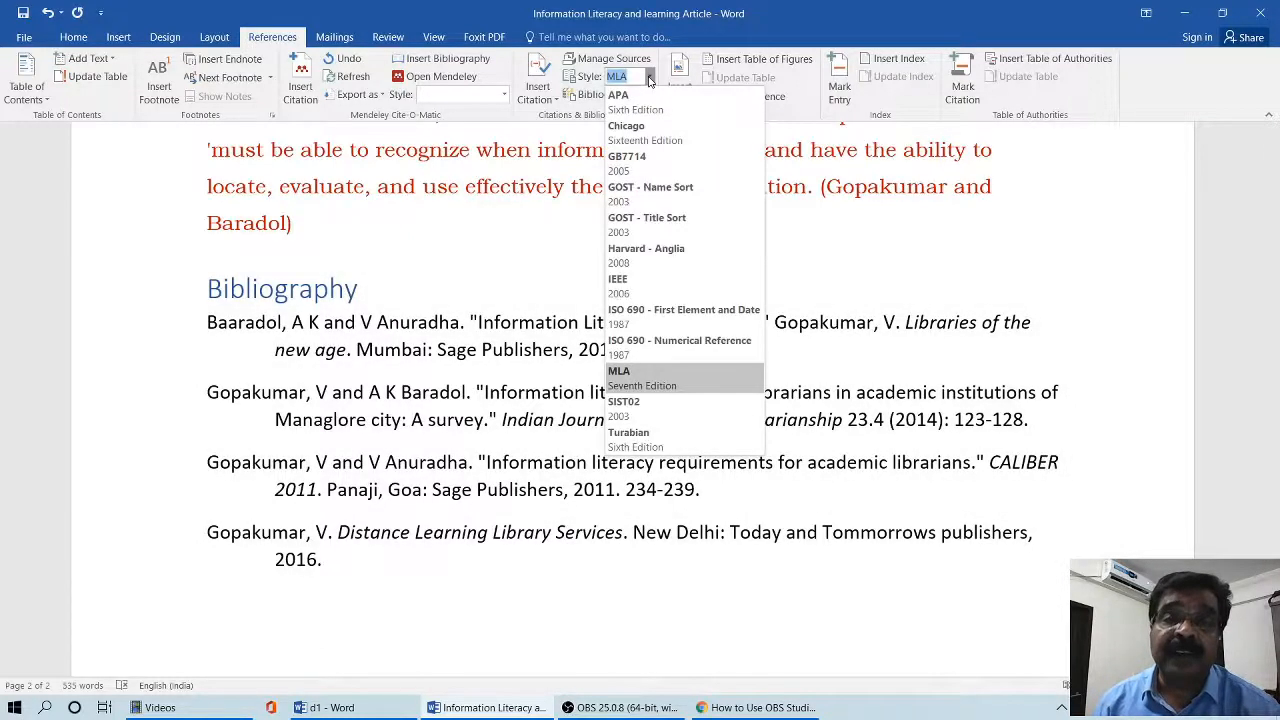
{"action": "left_click", "coordinate": [699, 341]}
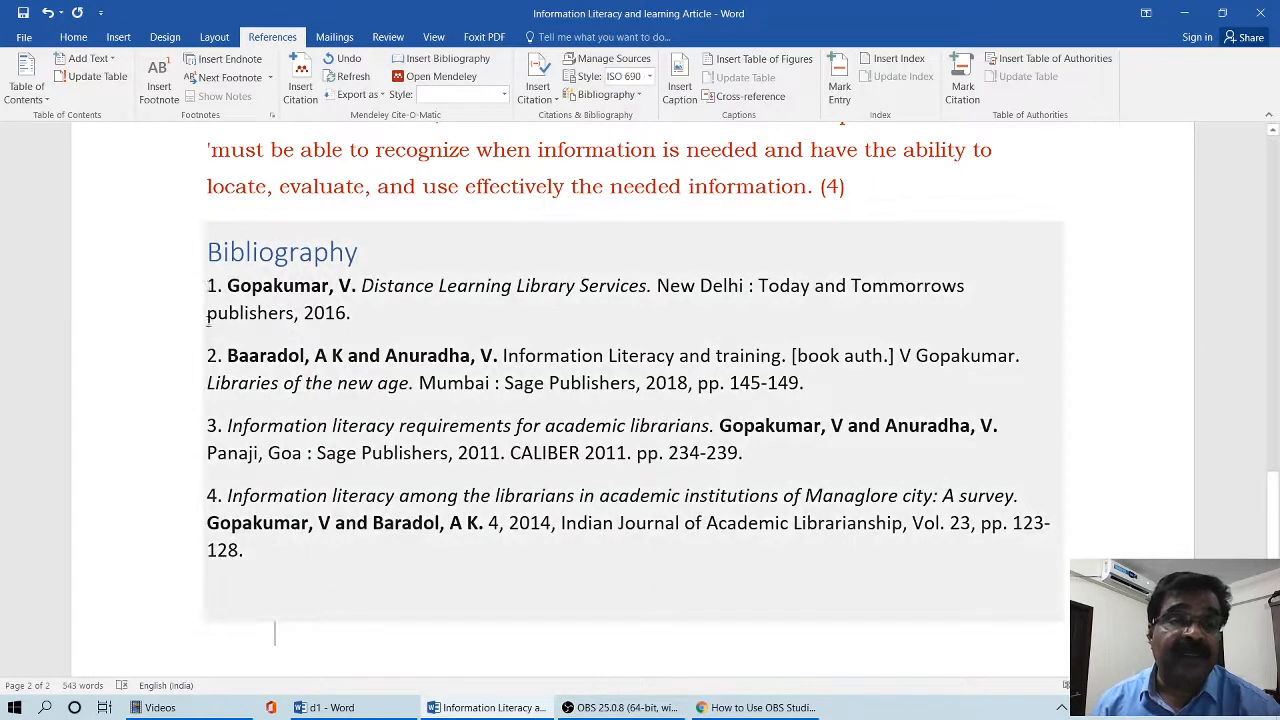
- Examine the numbered in-text citations throughout the article and compare them with the bibliography entries
{"action": "scroll", "coordinate": [691, 413], "scroll_direction": "up", "scroll_amount": 3}
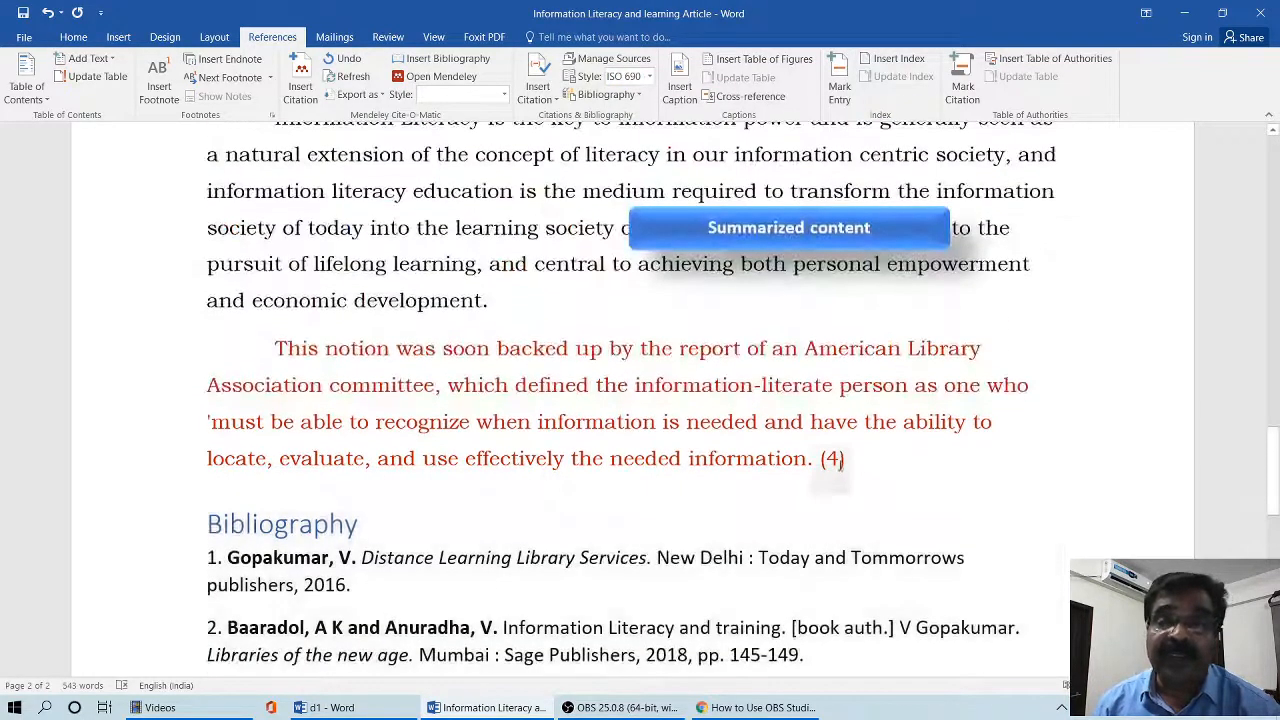
{"action": "scroll", "coordinate": [691, 413], "scroll_direction": "up", "scroll_amount": 10}
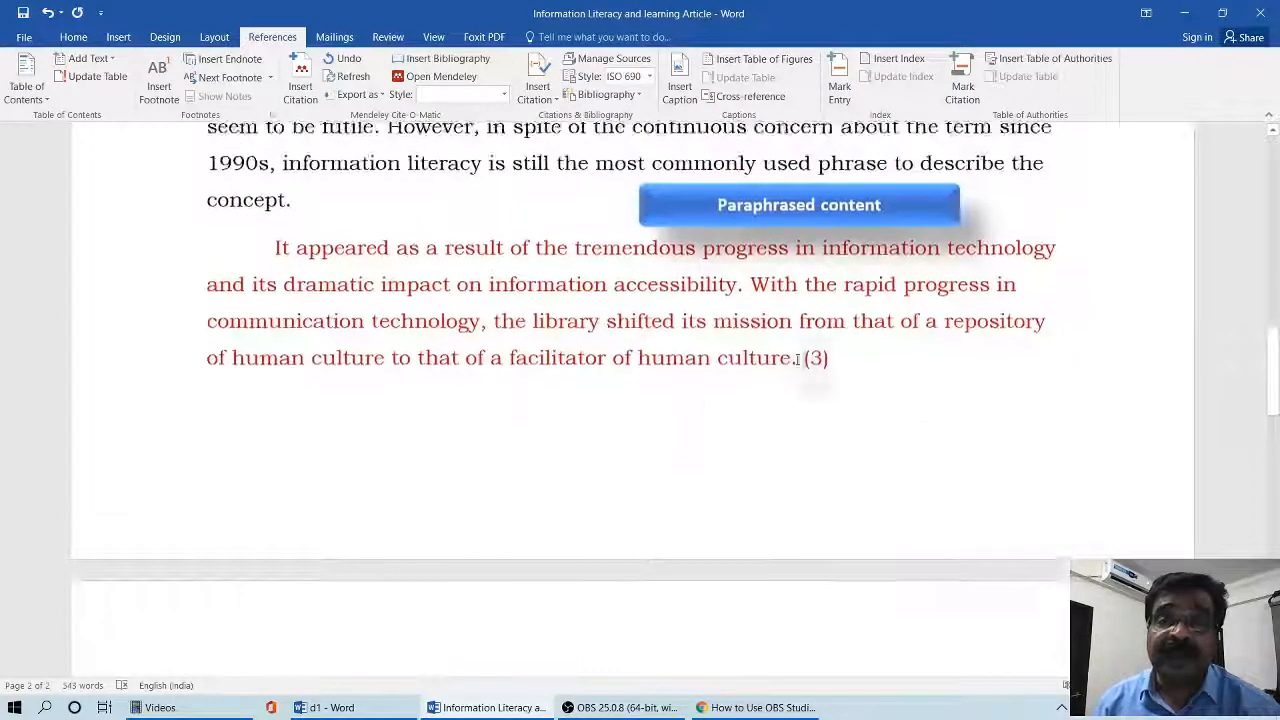
{"action": "scroll", "coordinate": [780, 352], "scroll_direction": "up", "scroll_amount": 7}
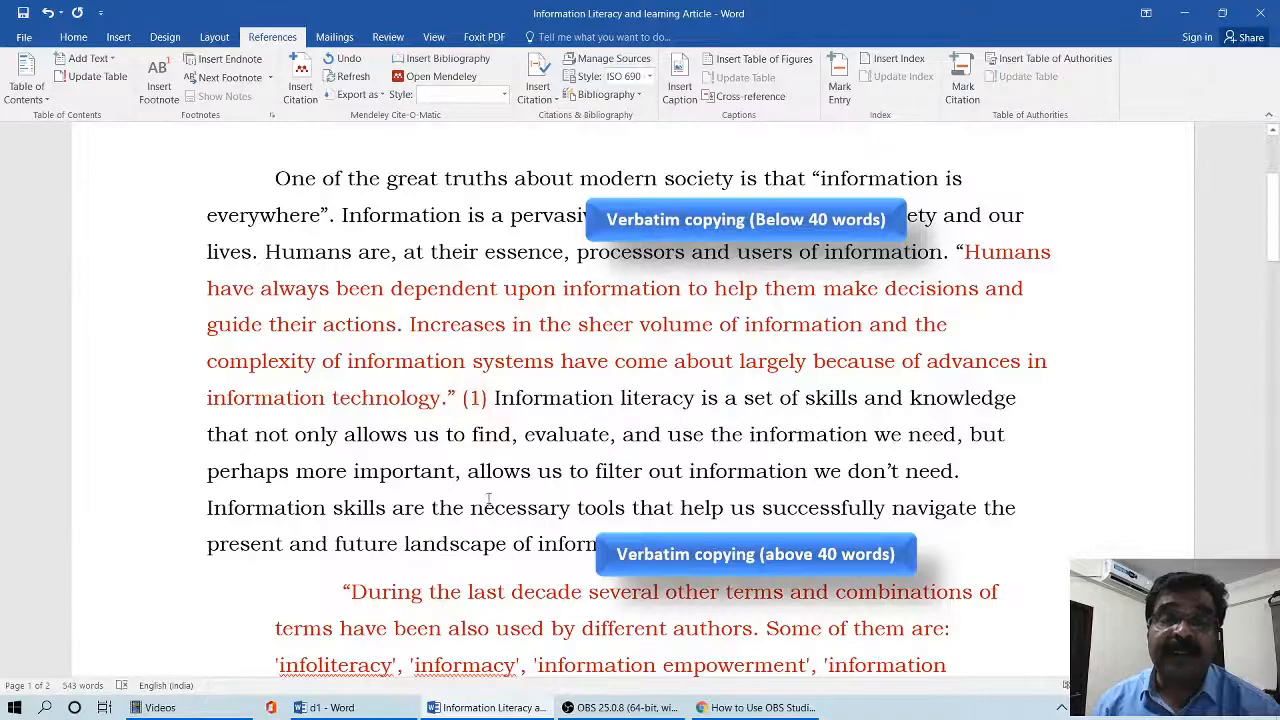
{"action": "scroll", "coordinate": [490, 440], "scroll_direction": "down", "scroll_amount": 12}
{"action": "scroll", "coordinate": [520, 463], "scroll_direction": "down", "scroll_amount": 15}
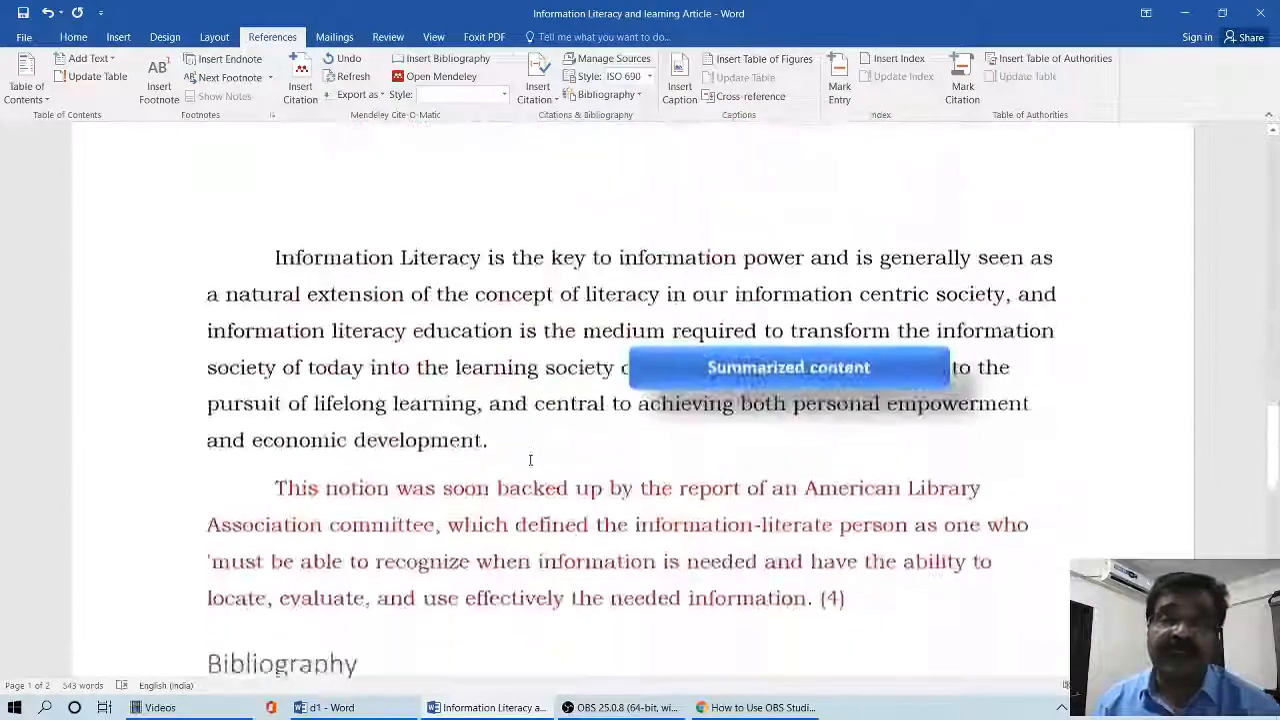
{"action": "scroll", "coordinate": [538, 456], "scroll_direction": "up", "scroll_amount": 4}
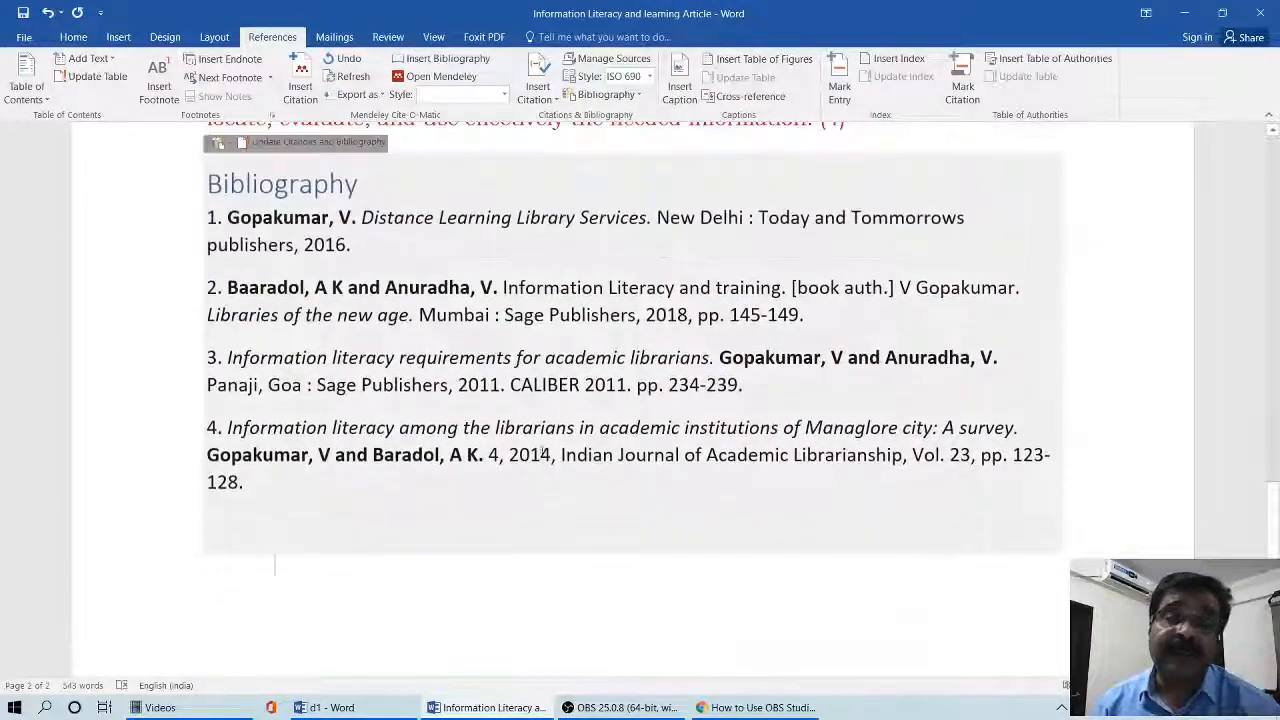
{"action": "scroll", "coordinate": [542, 450], "scroll_direction": "up", "scroll_amount": 4}
{"action": "scroll", "coordinate": [546, 444], "scroll_direction": "down", "scroll_amount": 3}
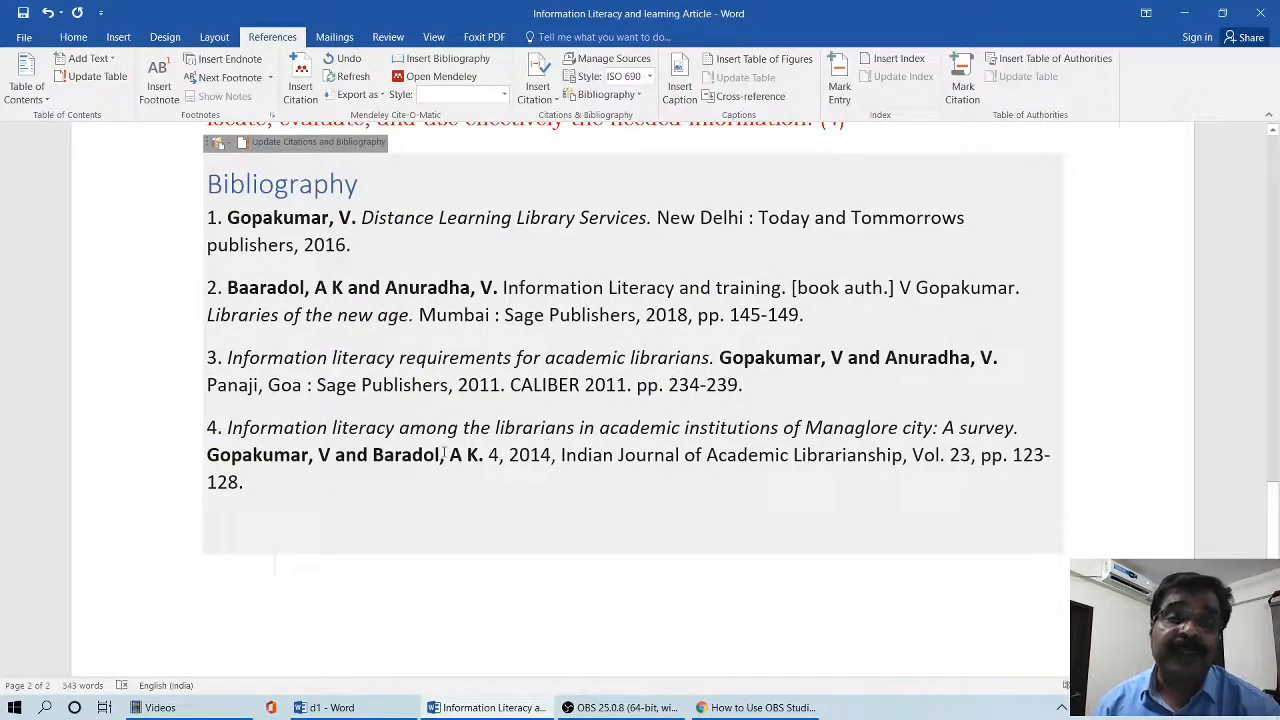
{"action": "scroll", "coordinate": [444, 452], "scroll_direction": "up", "scroll_amount": 10}
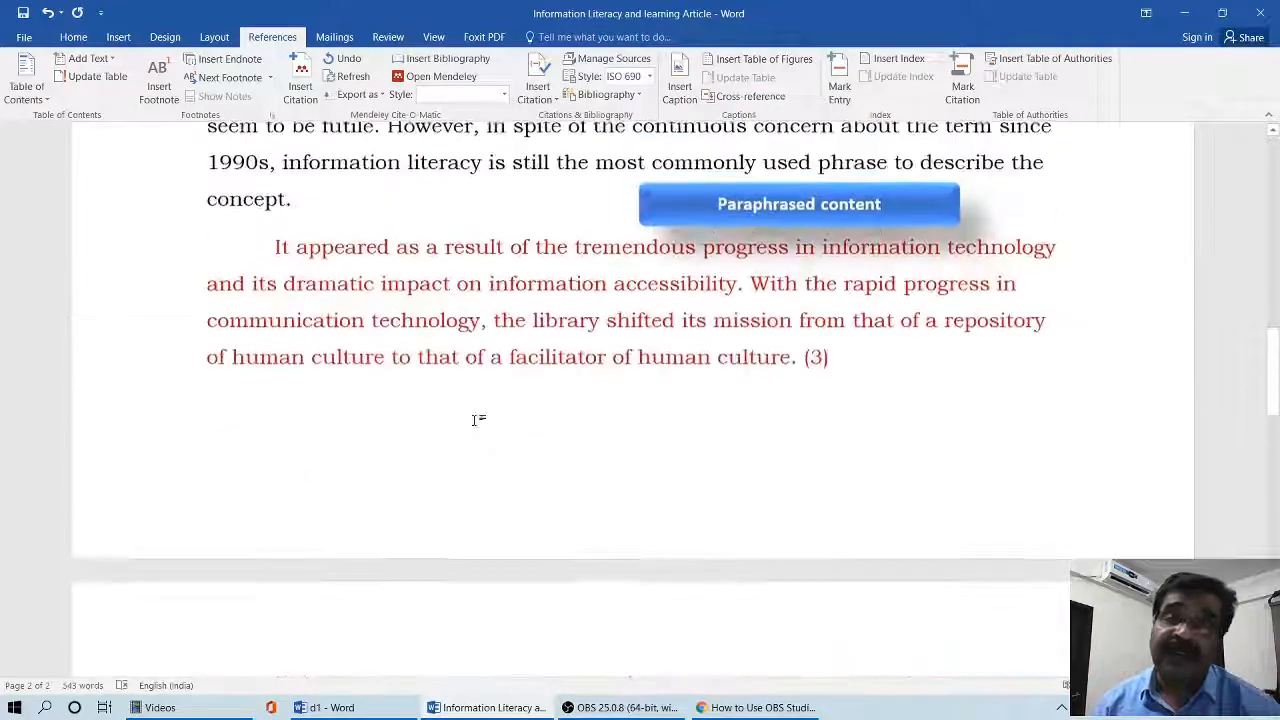
- Change the year of the current-list source "Information literacy requirements for academic librarians" to 2012 and apply the change to both source lists
{"action": "left_click", "coordinate": [598, 62]}
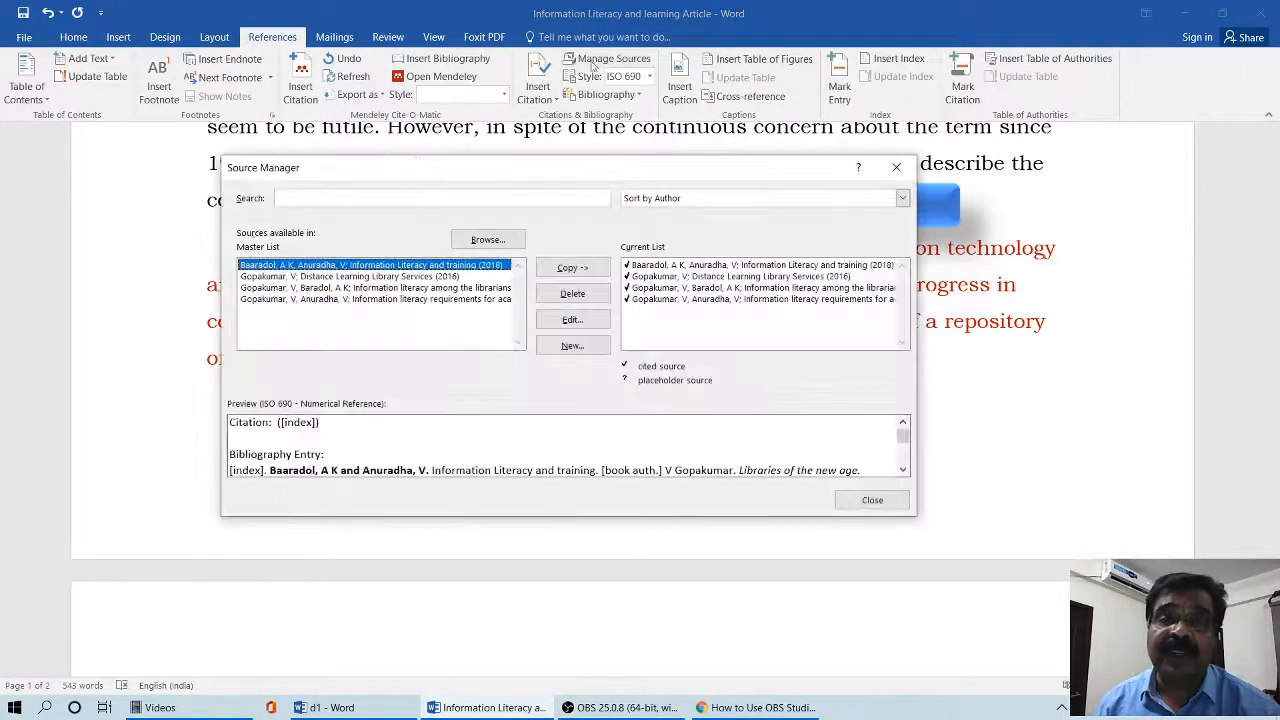
{"action": "left_click", "coordinate": [645, 301]}
{"action": "left_click", "coordinate": [572, 320]}
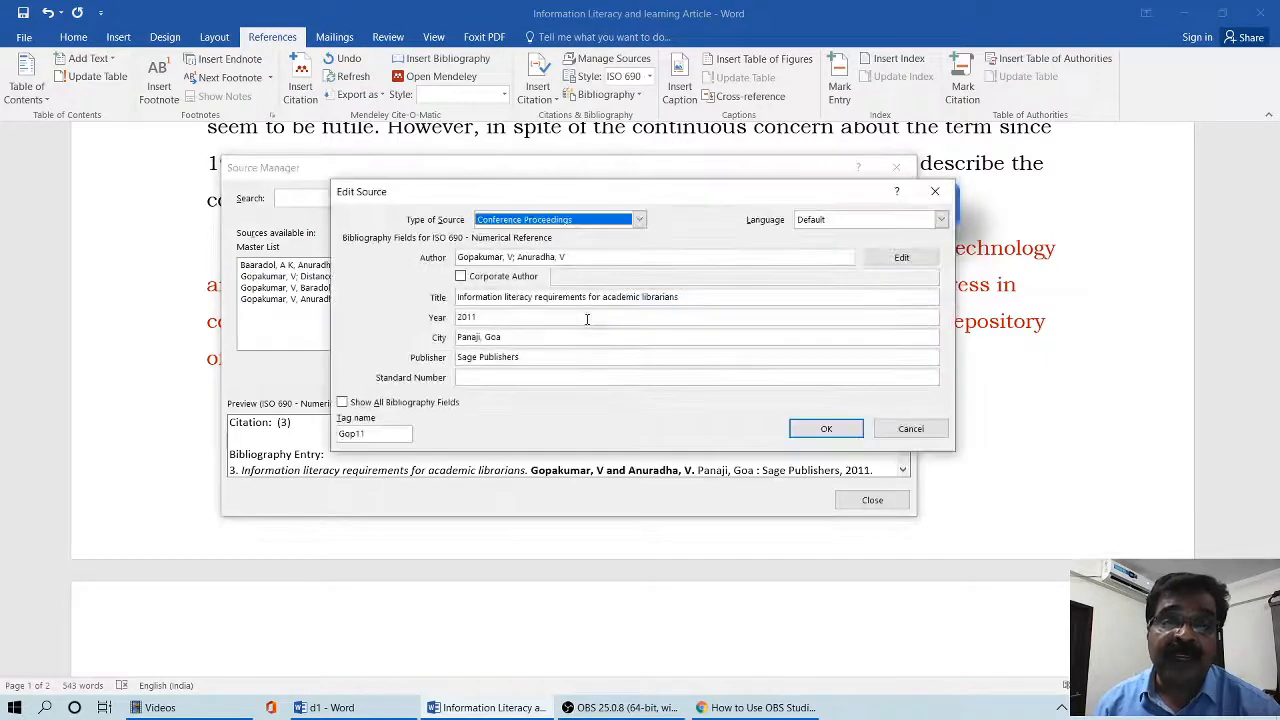
{"action": "left_click", "coordinate": [536, 316]}
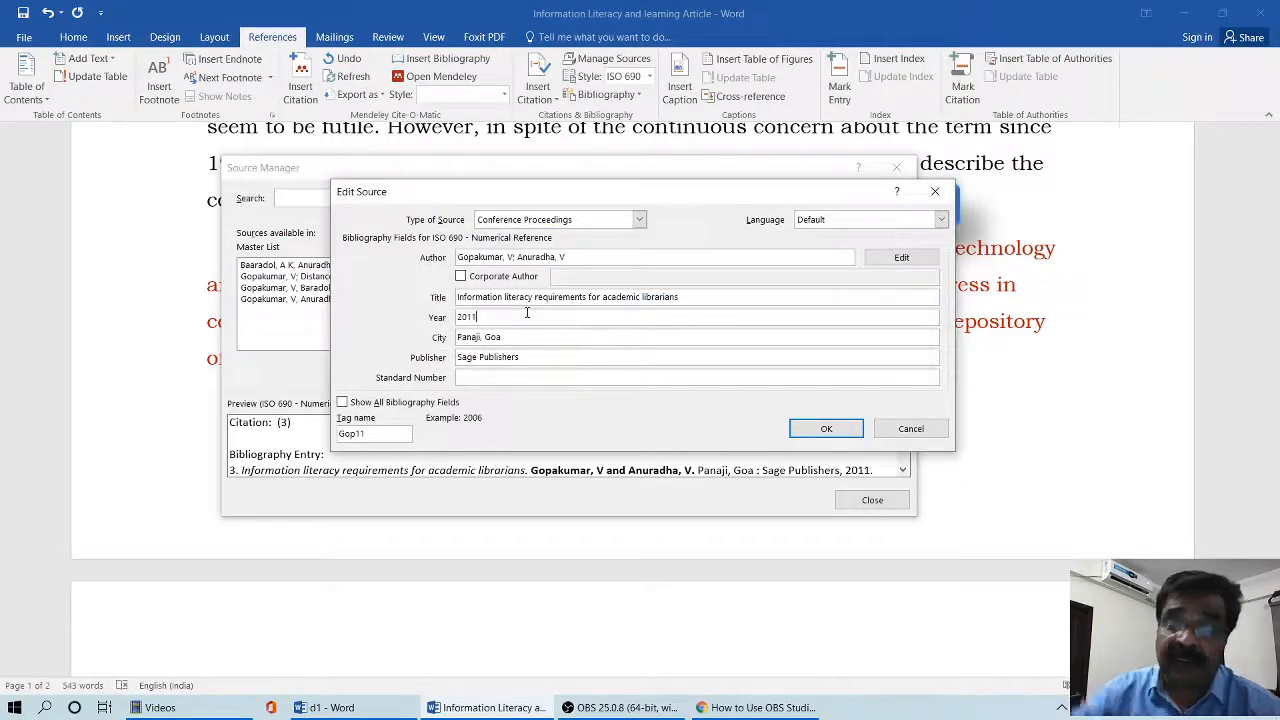
{"action": "key", "text": "BackSpace"}
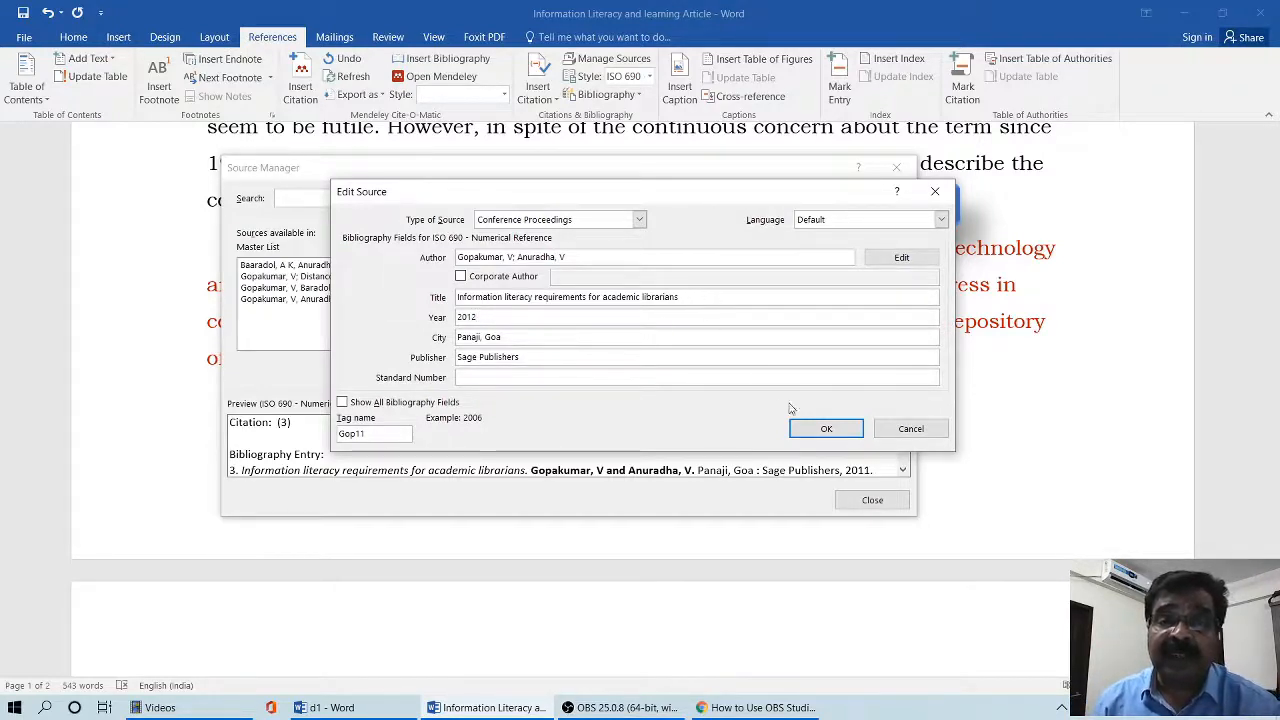
{"action": "left_click", "coordinate": [826, 428]}
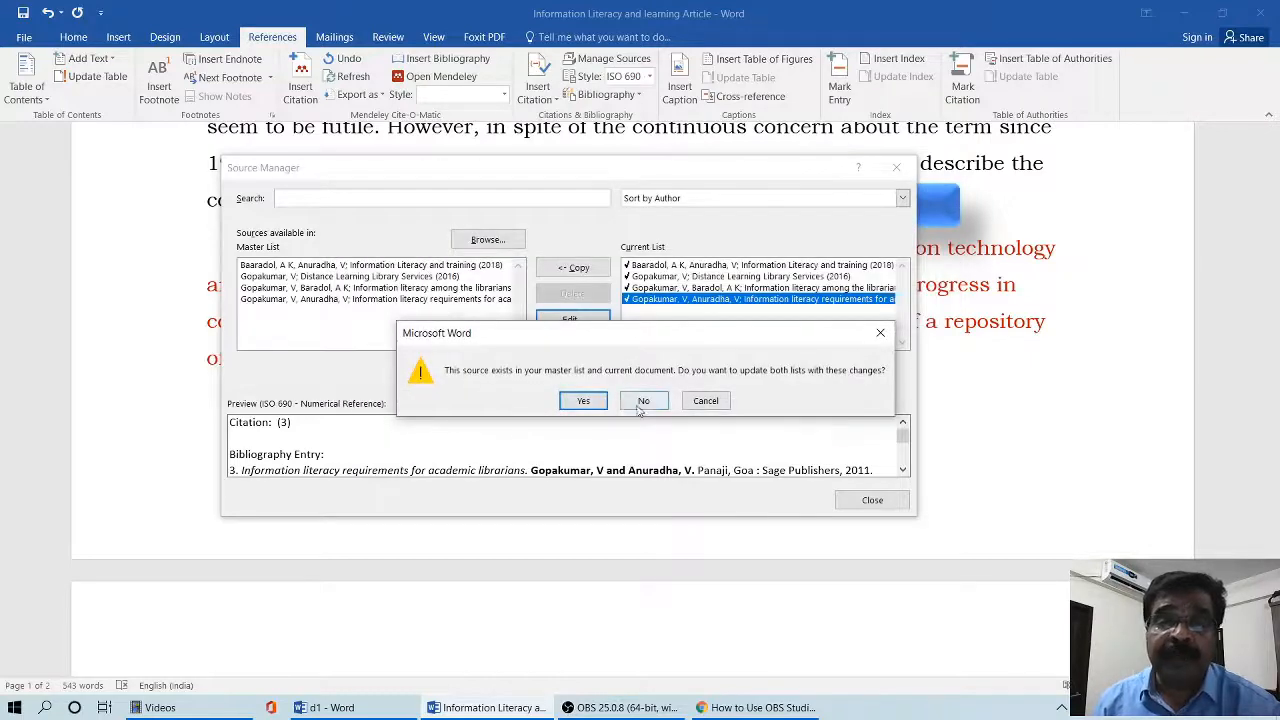
{"action": "left_click", "coordinate": [583, 400]}
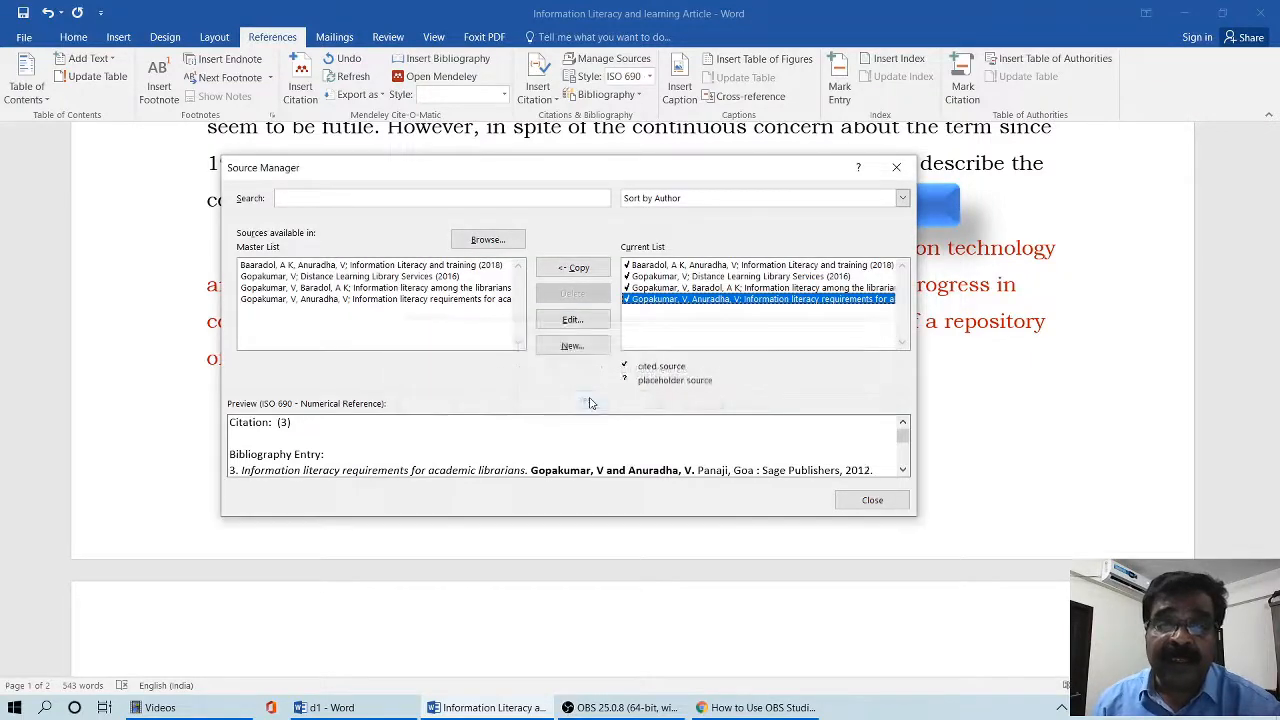
{"action": "left_click", "coordinate": [849, 502]}
- Update the citations and the bibliography at the end of the article to match the edited source
{"action": "scroll", "coordinate": [669, 484], "scroll_direction": "down", "scroll_amount": 10}
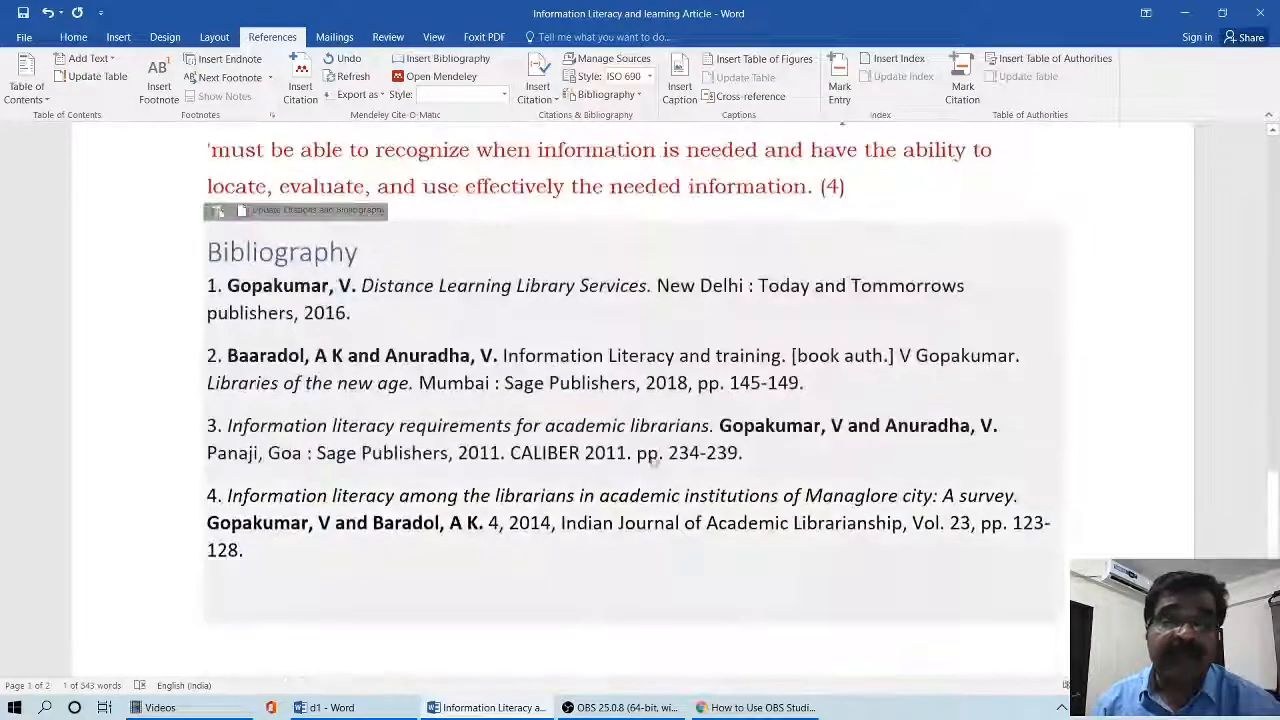
{"action": "left_click", "coordinate": [535, 383]}
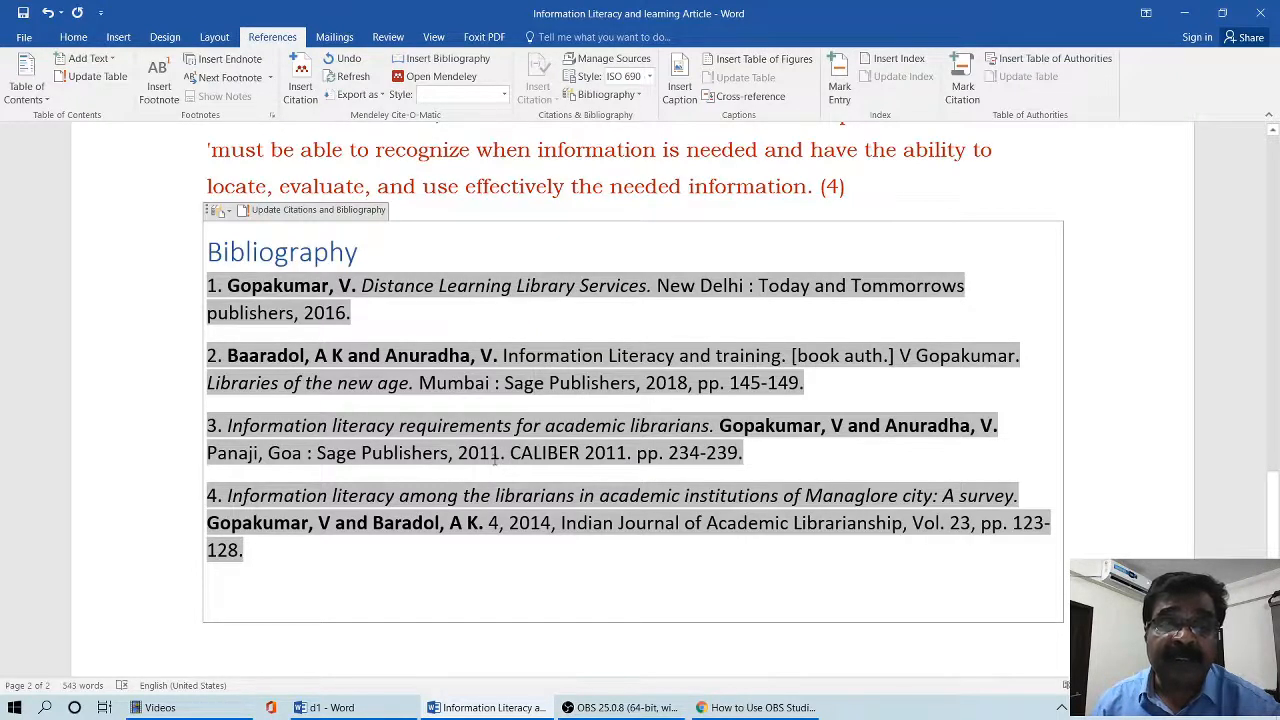
{"action": "left_click", "coordinate": [315, 213]}
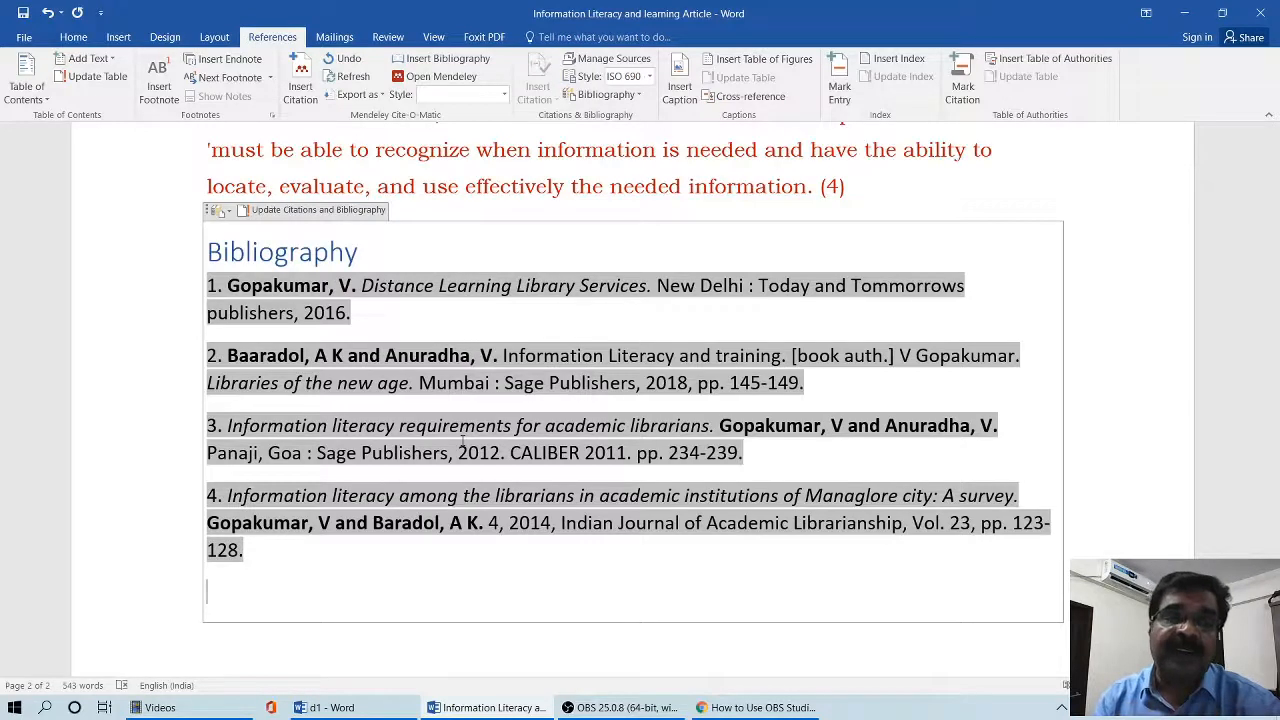
- Set the citation style of the document back to APA and review the bibliography
{"action": "left_click", "coordinate": [649, 76]}
{"action": "left_click", "coordinate": [644, 97]}
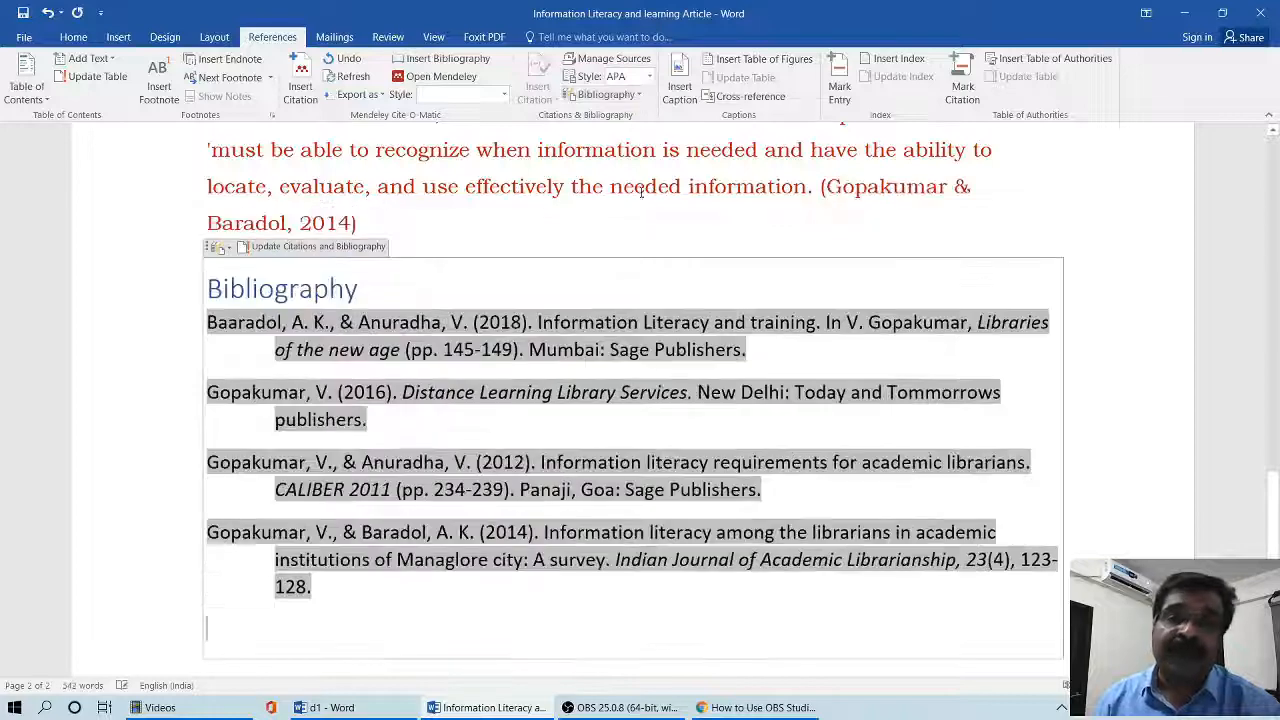
{"action": "scroll", "coordinate": [670, 350], "scroll_direction": "down", "scroll_amount": 5}
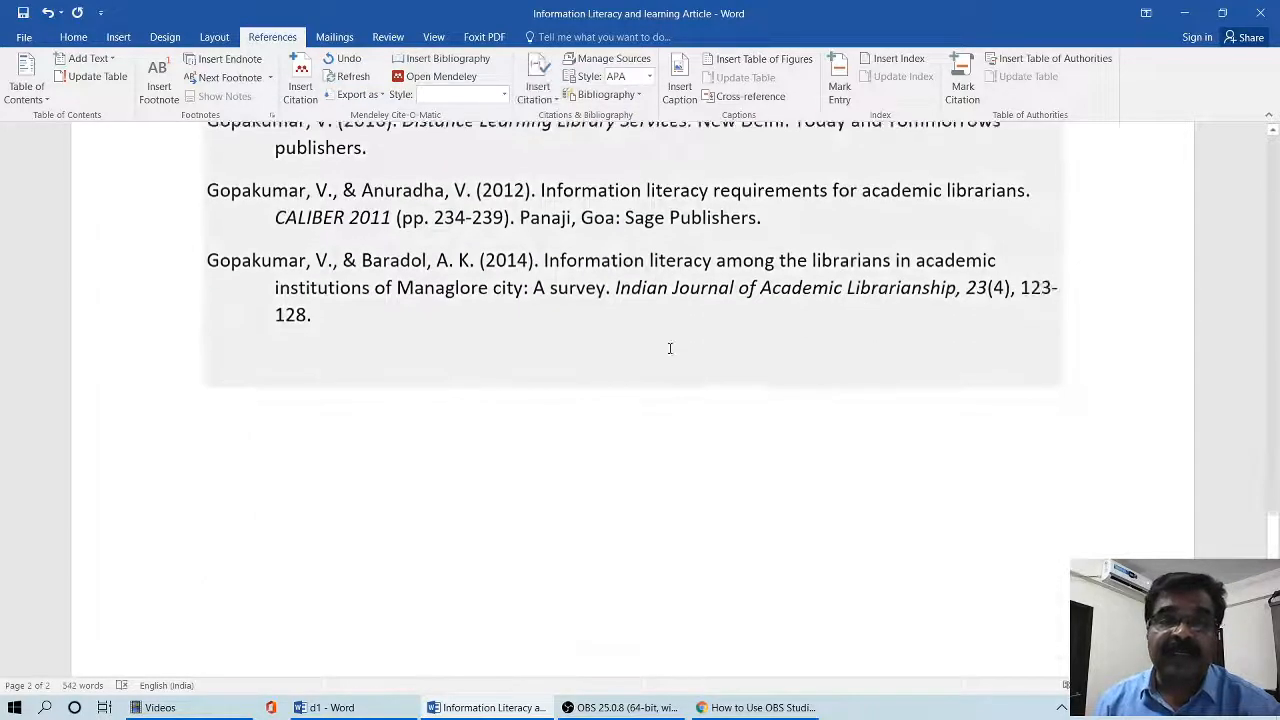
{"action": "scroll", "coordinate": [640, 471], "scroll_direction": "up", "scroll_amount": 8}
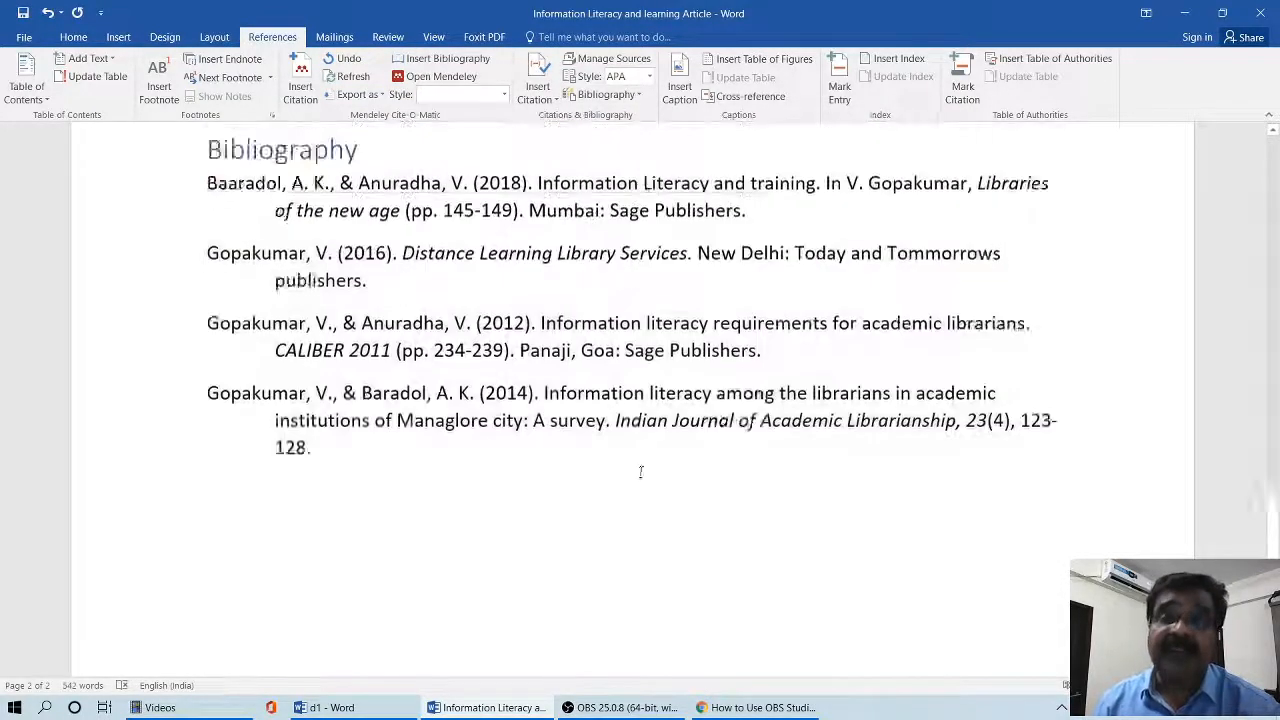